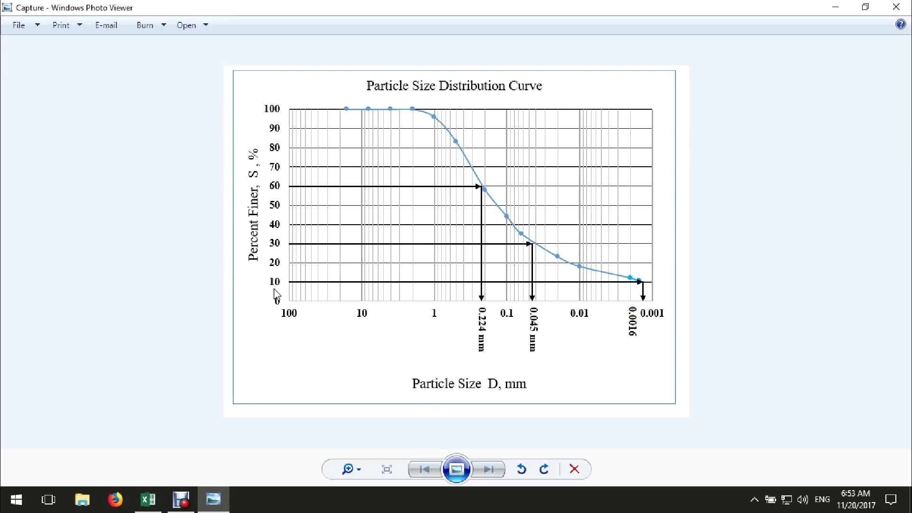
# - Switch to the Excel workbook and examine the particle diameter and percent of passing columns
pyautogui.click(151, 498)
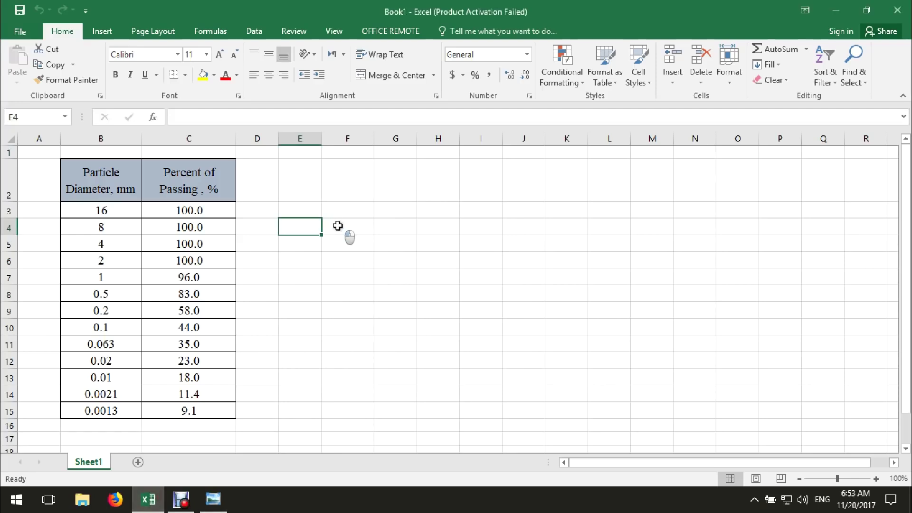
pyautogui.moveTo(98, 210); pyautogui.dragTo(112, 413)
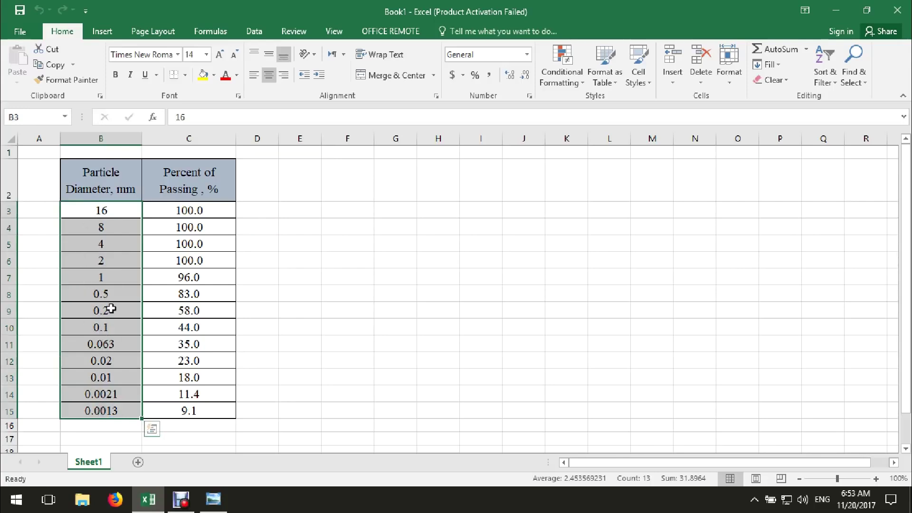
pyautogui.moveTo(186, 211); pyautogui.dragTo(190, 411)
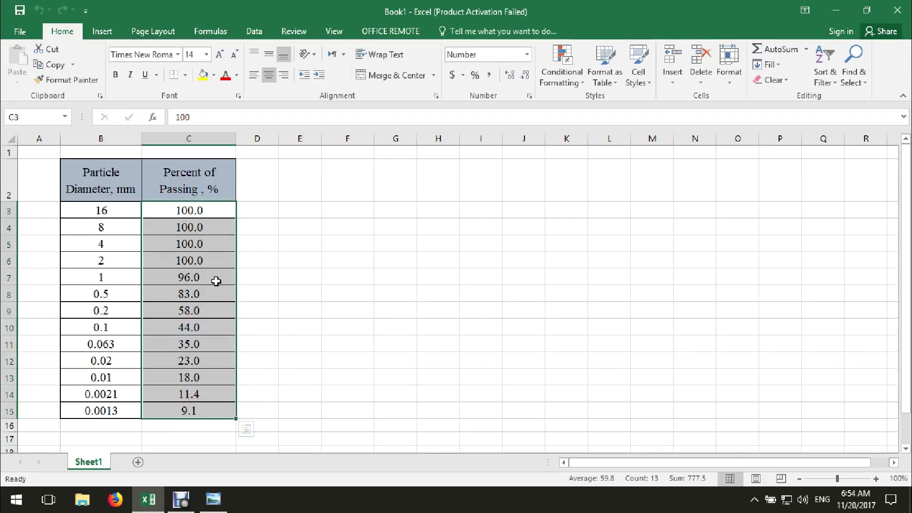
# - Insert an empty scatter chart with smooth lines and markers beside the data table and enlarge it to about column N
pyautogui.click(326, 244)
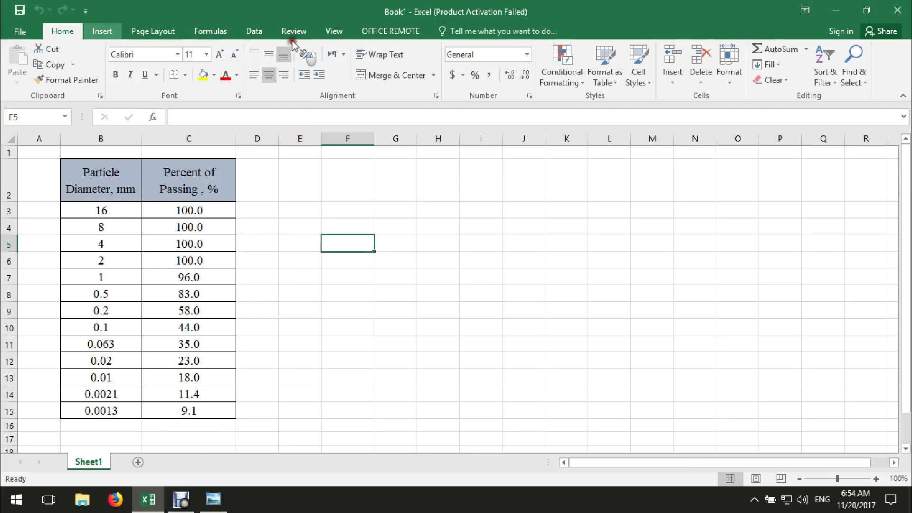
pyautogui.scroll(-1, 195, 40)
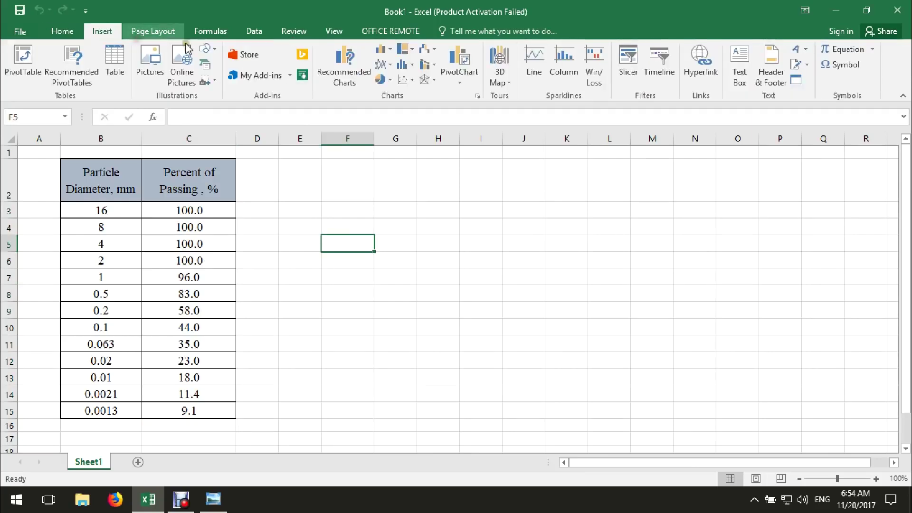
pyautogui.click(404, 79)
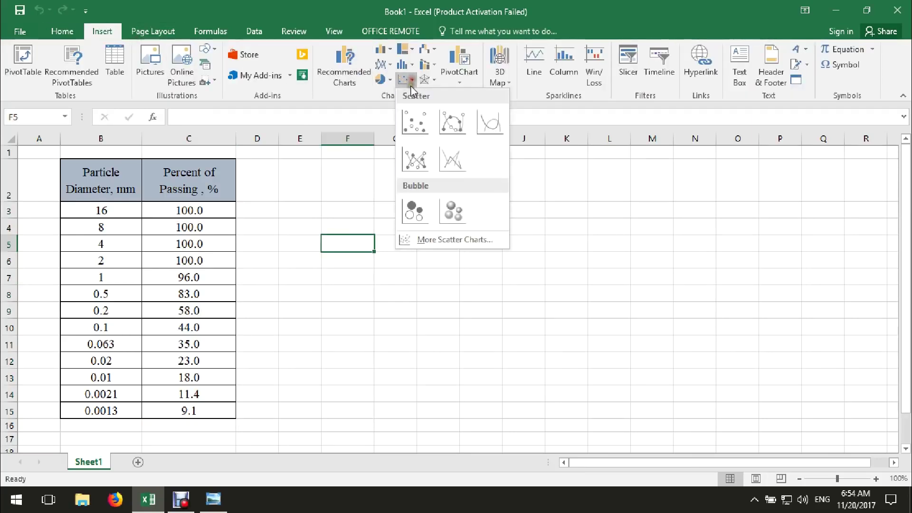
pyautogui.click(459, 122)
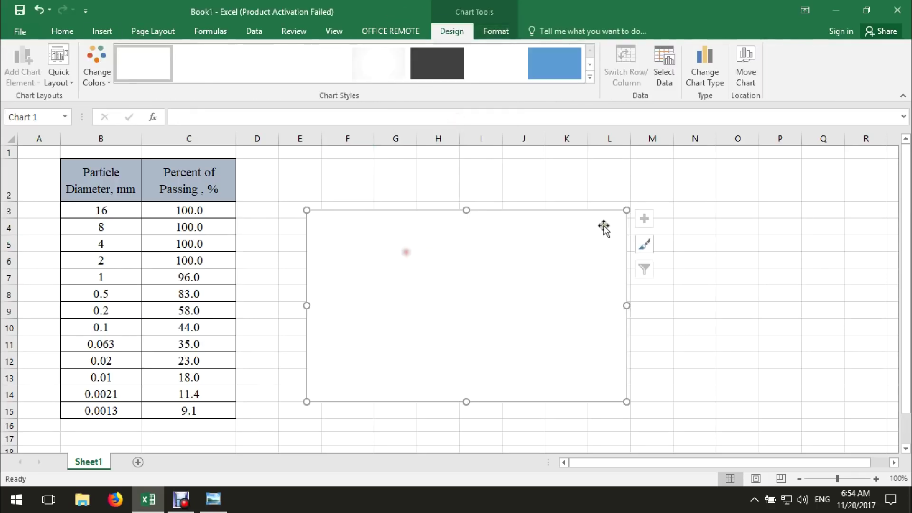
pyautogui.moveTo(627, 210); pyautogui.dragTo(712, 167)
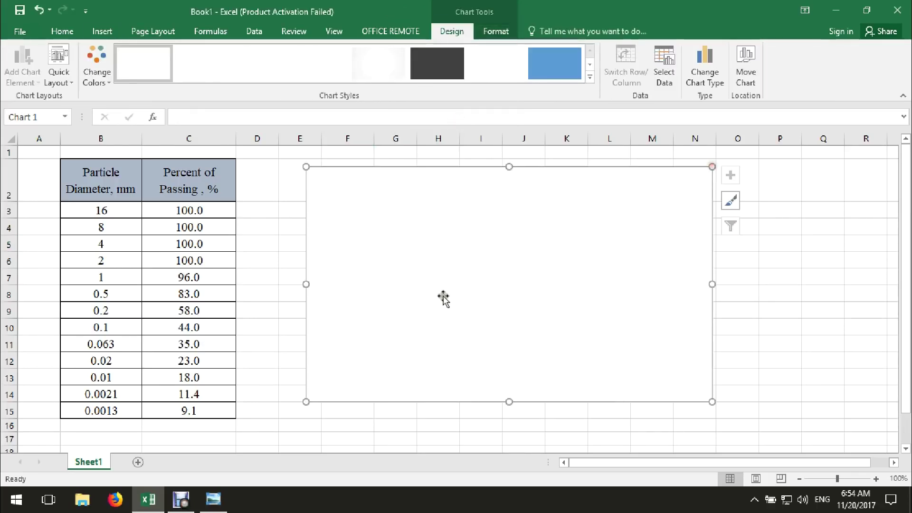
# - Add a data series to the empty chart and name it "Particle Size Distribution Curve"
pyautogui.rightClick(430, 259)
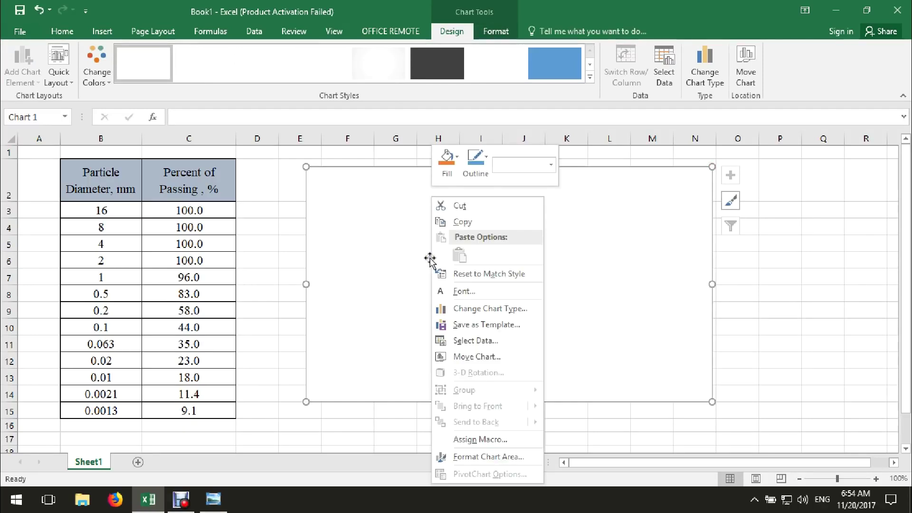
pyautogui.click(463, 342)
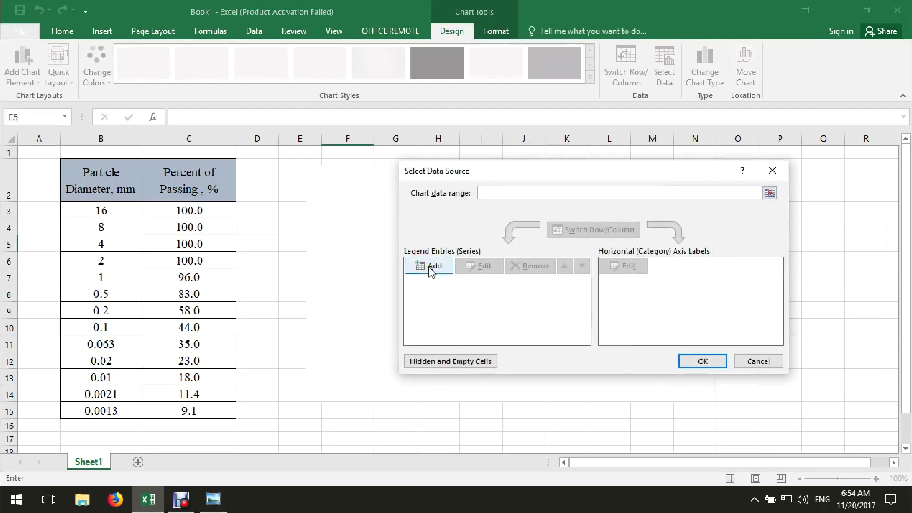
pyautogui.click(430, 267)
pyautogui.click(533, 248)
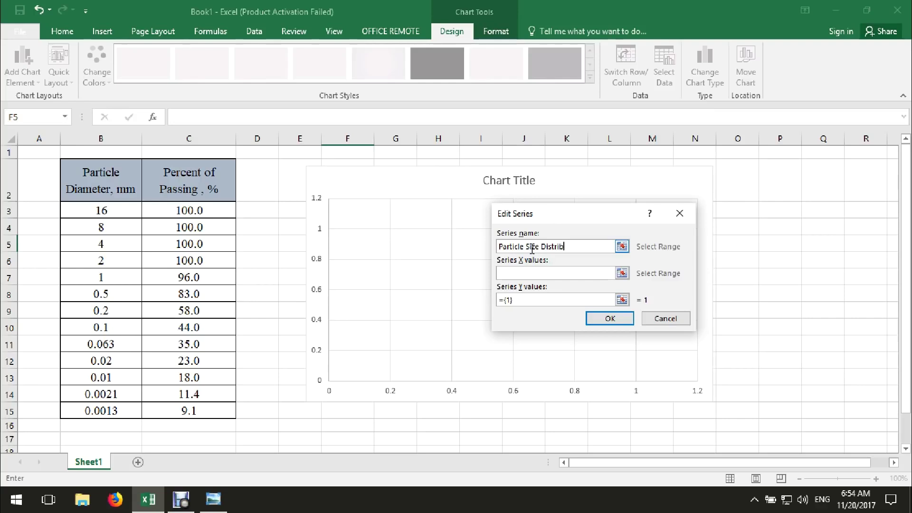
pyautogui.write('Curve')
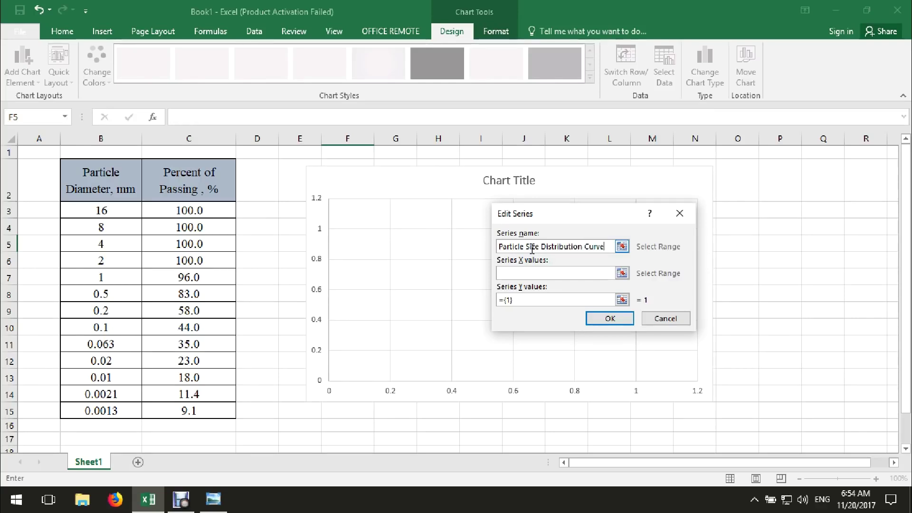
# - Set the series X values to the particle diameters in Sheet1 cells B3:B15
pyautogui.click(576, 273)
pyautogui.click(621, 273)
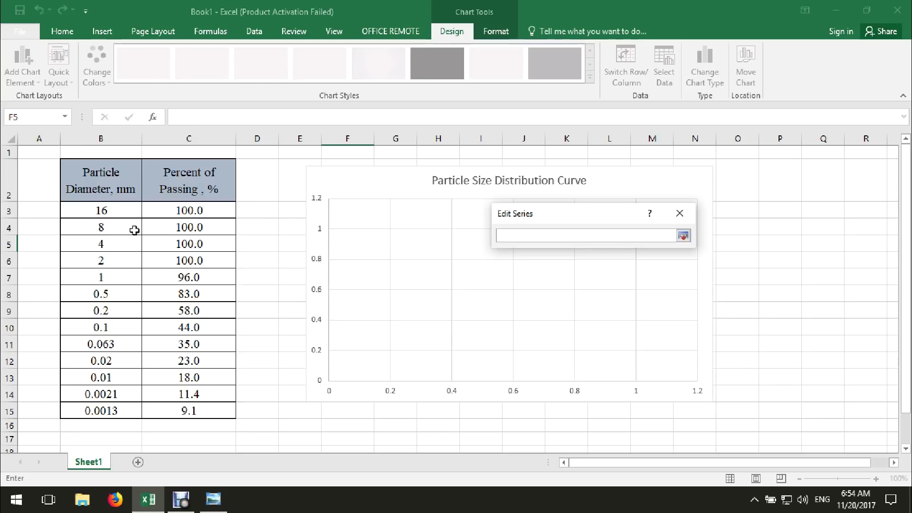
pyautogui.moveTo(102, 209); pyautogui.dragTo(123, 411)
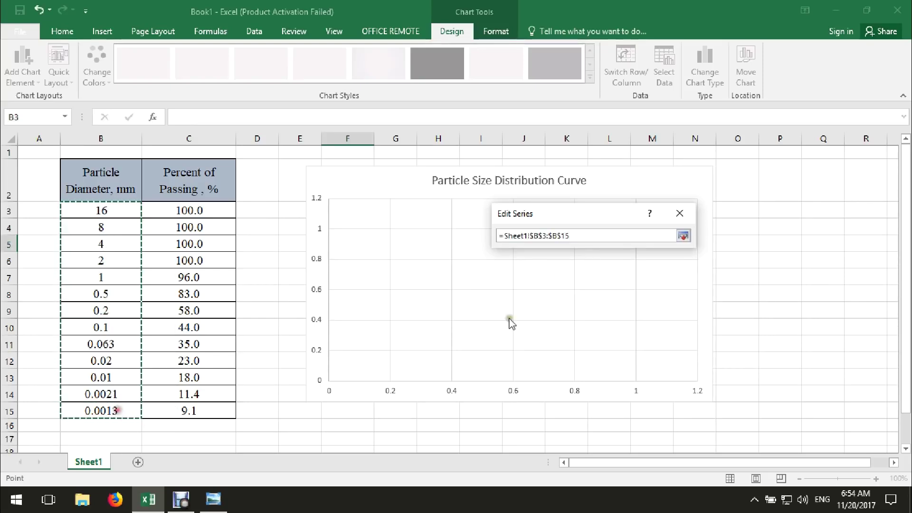
pyautogui.click(684, 236)
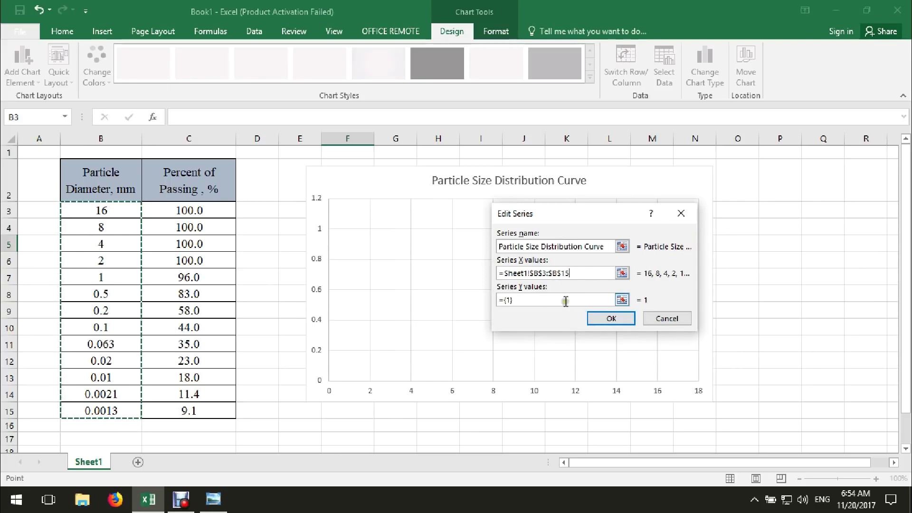
# - Set the series Y values to the passing percentages in C3:C15 and accept the chart's data source
pyautogui.click(622, 300)
pyautogui.moveTo(184, 211); pyautogui.dragTo(188, 412)
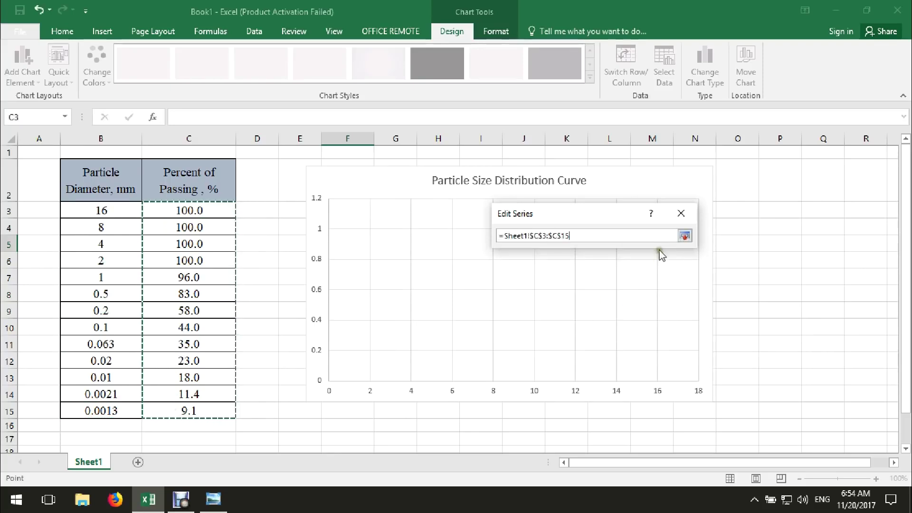
pyautogui.click(684, 236)
pyautogui.click(612, 320)
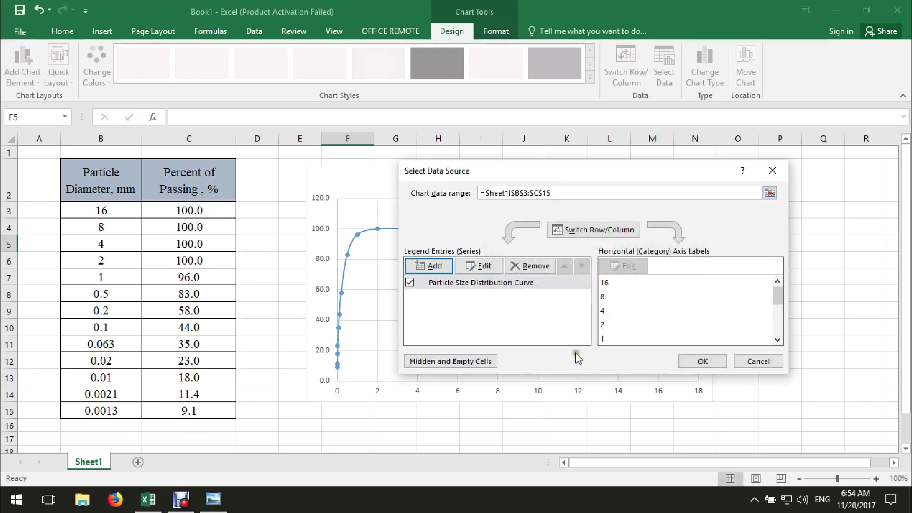
pyautogui.click(690, 359)
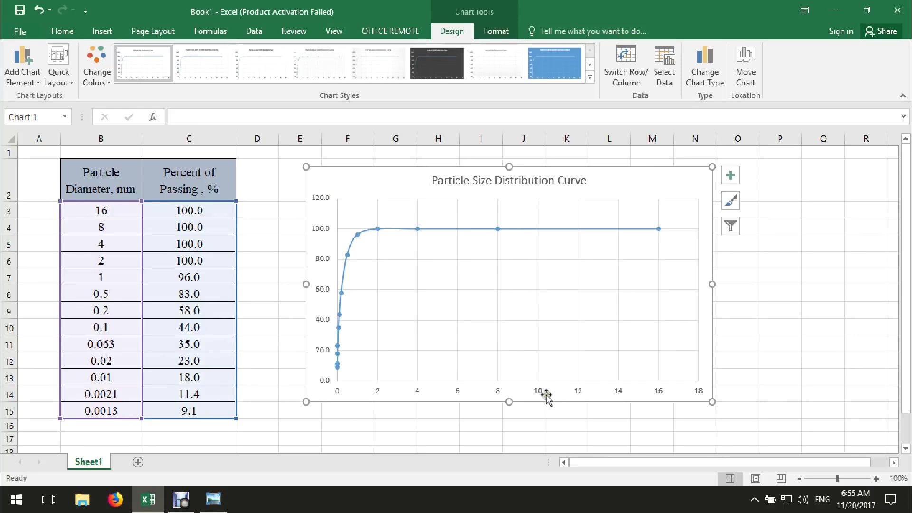
# - Format the chart's horizontal axis to use a logarithmic scale with base 10
pyautogui.click(580, 395)
pyautogui.rightClick(580, 397)
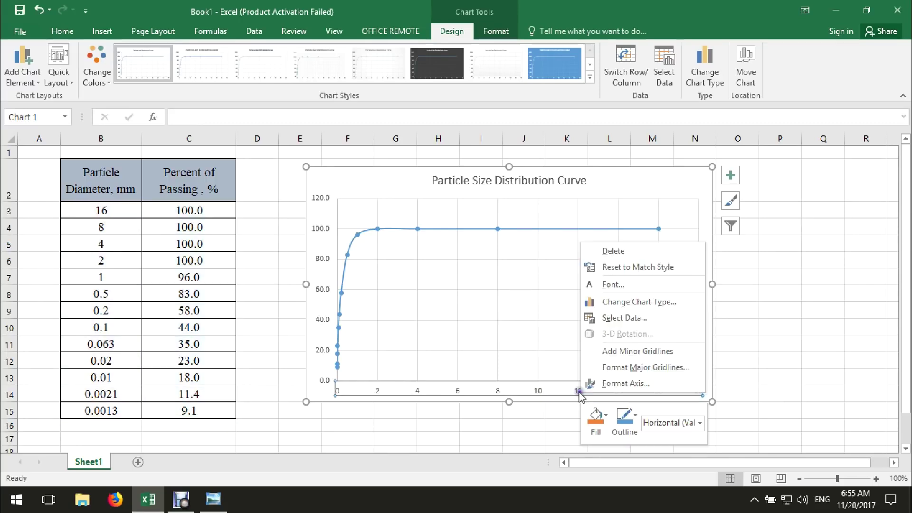
pyautogui.click(617, 384)
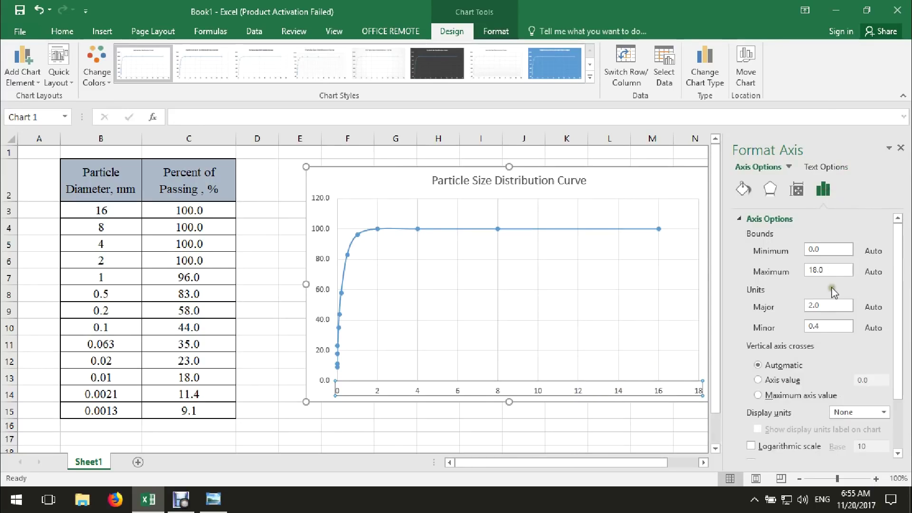
pyautogui.scroll(-2, 824, 380)
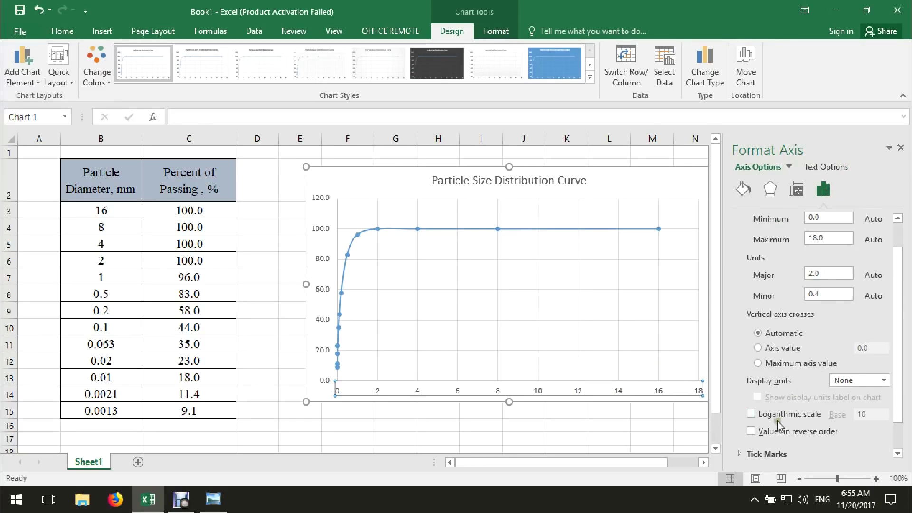
pyautogui.click(752, 414)
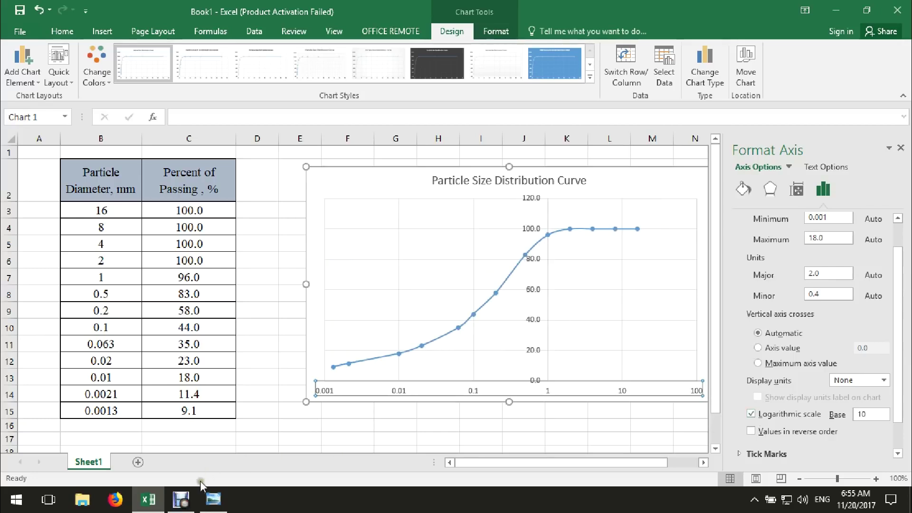
# - Compare the chart with the reference curve picture in Windows Photo Viewer and put the horizontal axis values in reverse order in Excel
pyautogui.click(212, 504)
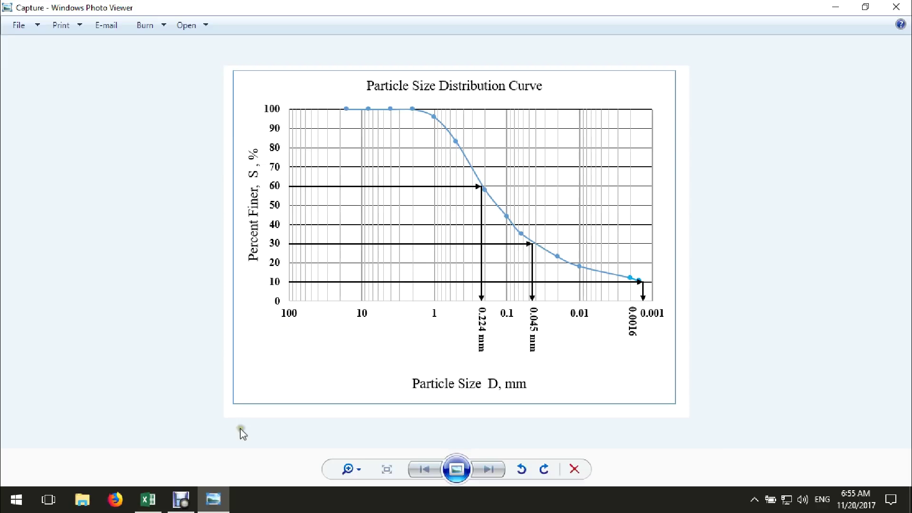
pyautogui.click(148, 498)
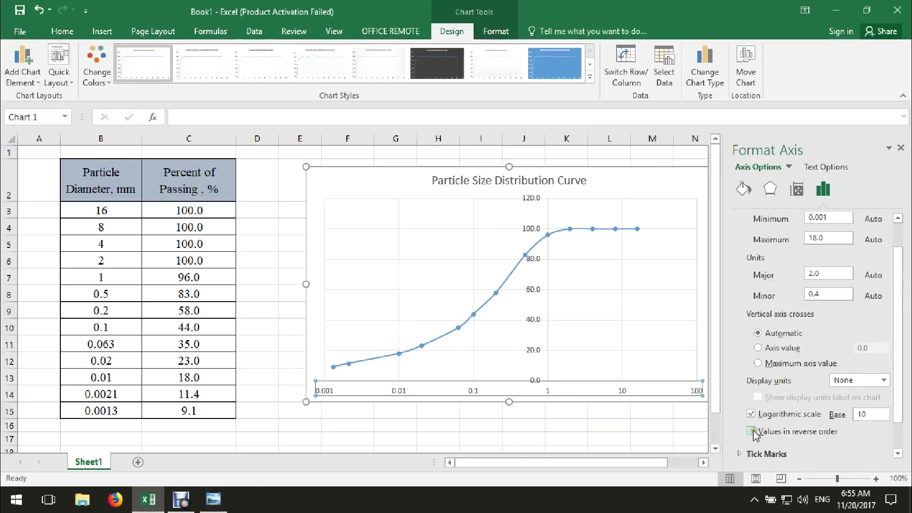
pyautogui.click(751, 432)
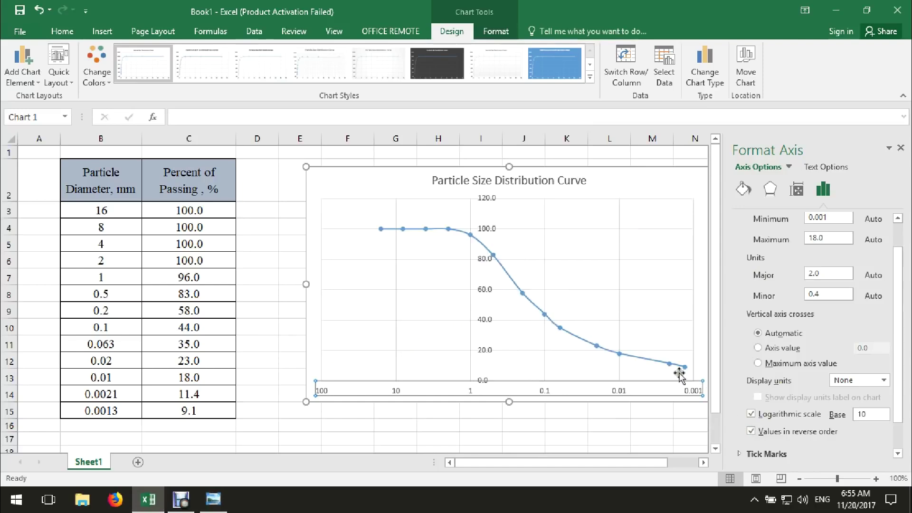
# - Set the horizontal axis's maximum bound to 100
pyautogui.click(826, 218)
pyautogui.moveTo(837, 218); pyautogui.dragTo(803, 218)
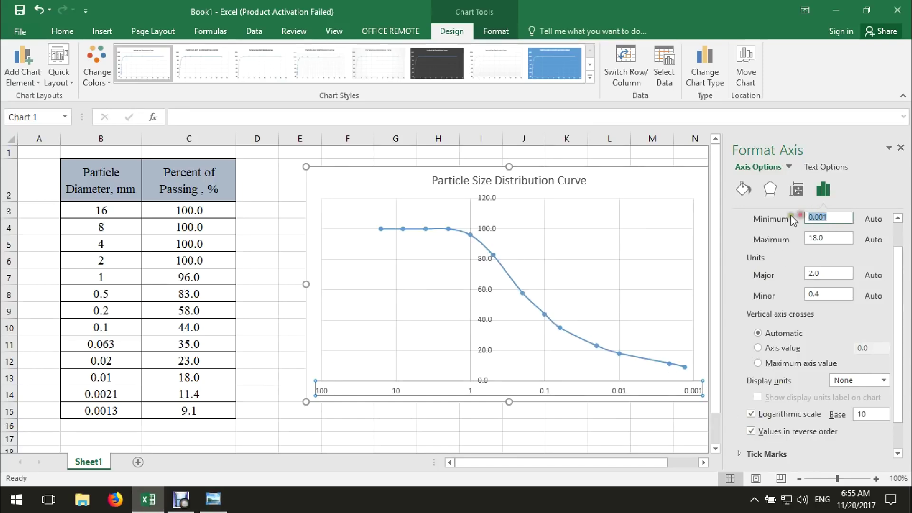
pyautogui.click(826, 238)
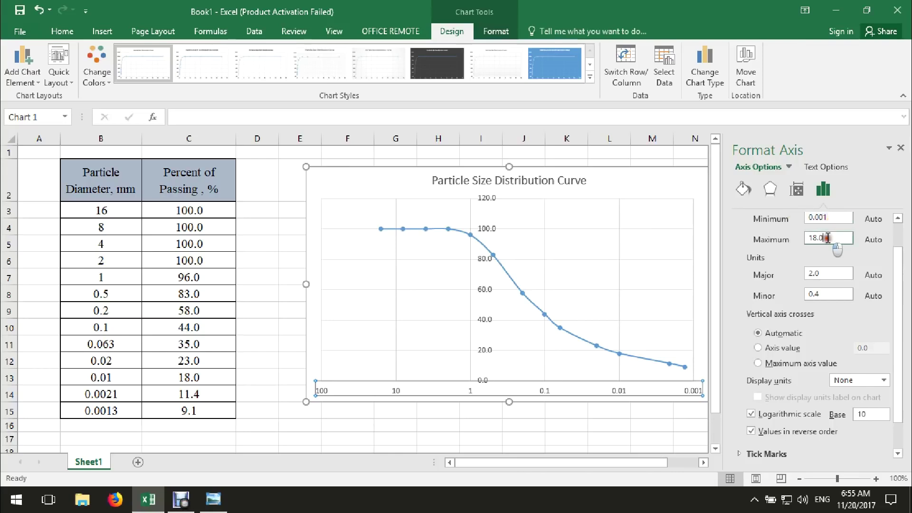
pyautogui.moveTo(827, 238); pyautogui.dragTo(794, 241)
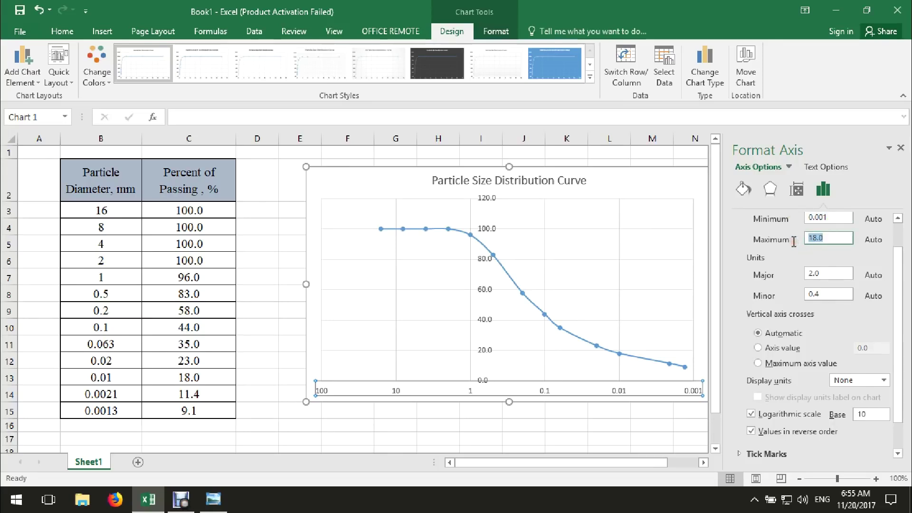
pyautogui.write('100')
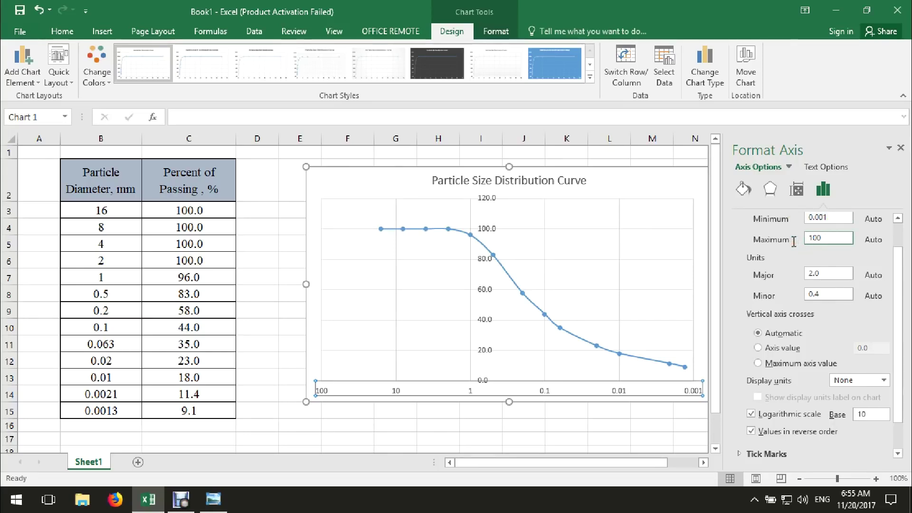
pyautogui.click(826, 274)
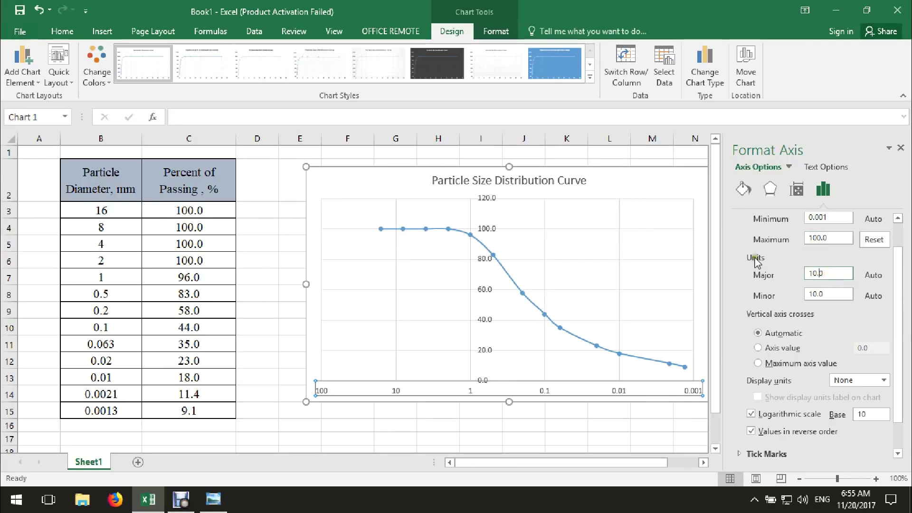
# - Check the major and minor units of the horizontal axis
pyautogui.doubleClick(817, 273)
pyautogui.moveTo(832, 295); pyautogui.dragTo(806, 294)
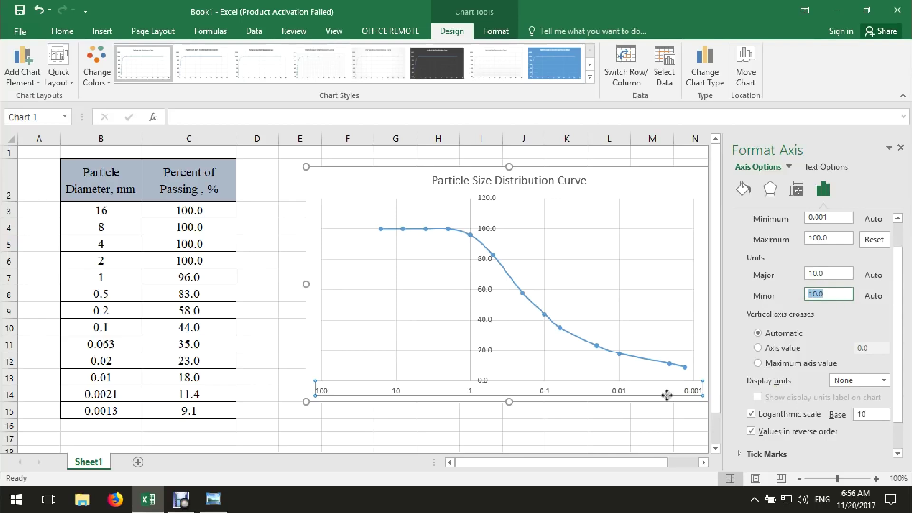
pyautogui.click(687, 391)
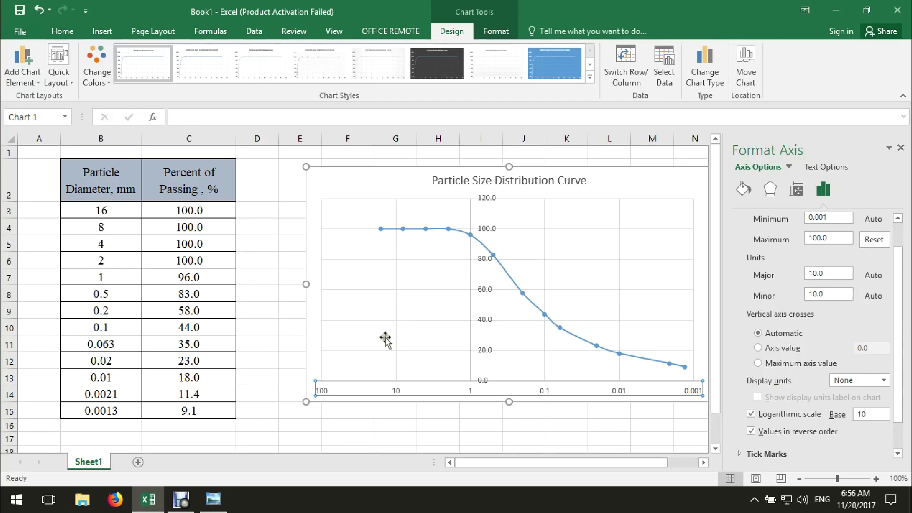
# - Set the vertical axis to cross the horizontal particle size axis at its maximum axis value
pyautogui.click(483, 258)
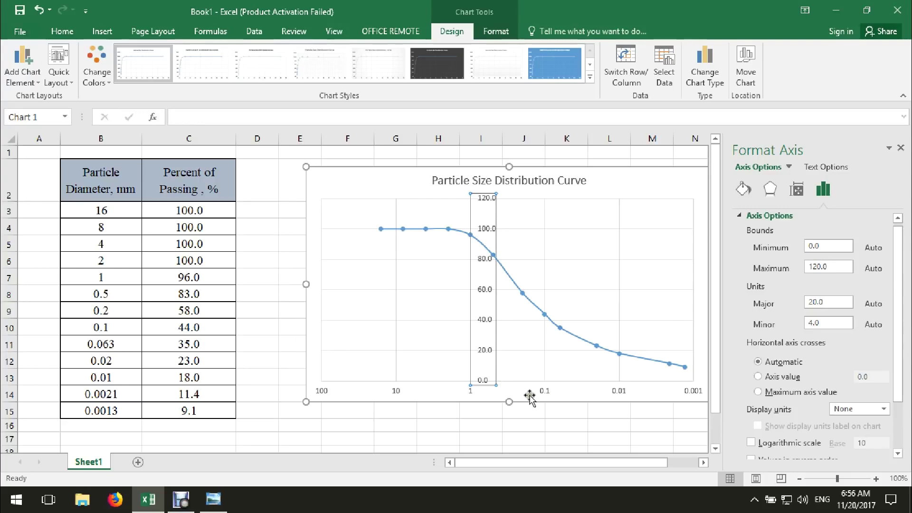
pyautogui.click(549, 393)
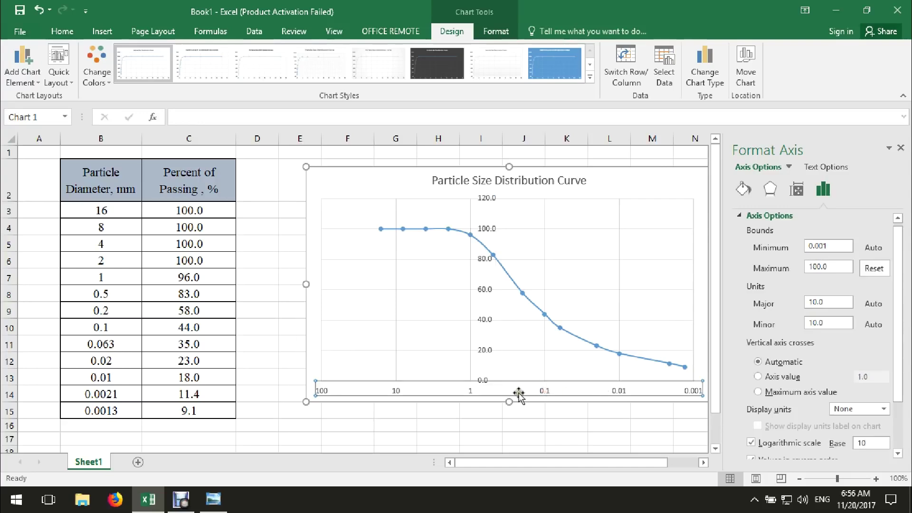
pyautogui.rightClick(550, 394)
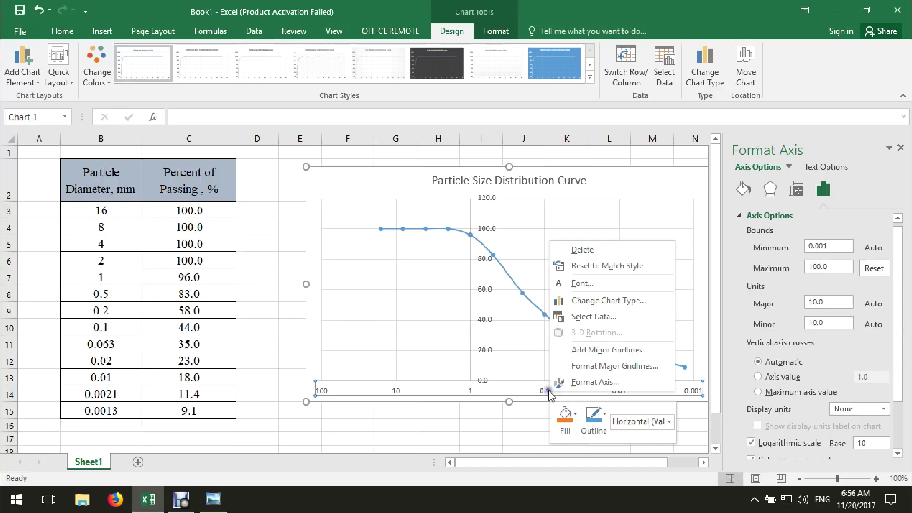
pyautogui.click(581, 383)
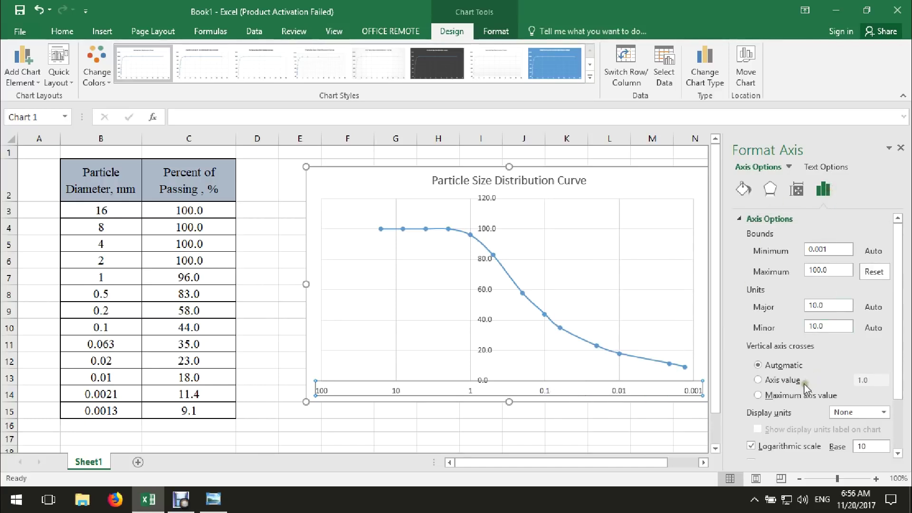
pyautogui.click(758, 380)
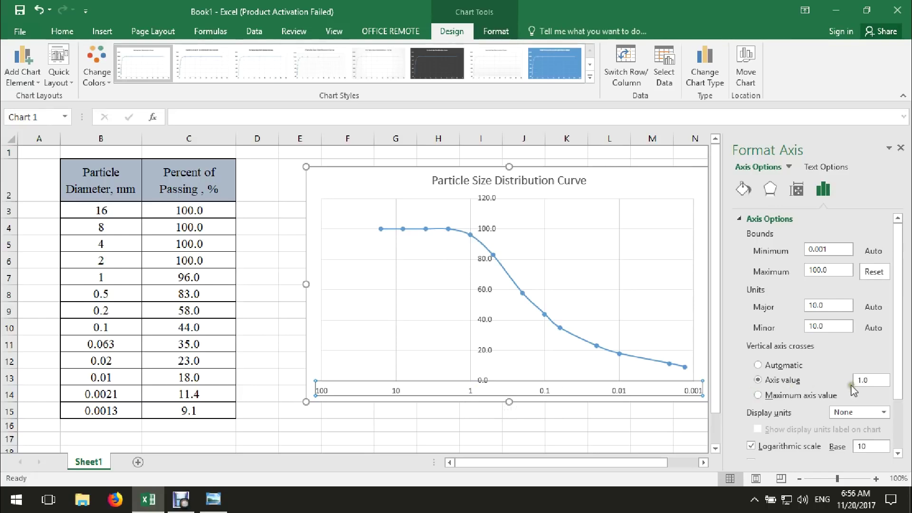
pyautogui.moveTo(865, 380); pyautogui.dragTo(852, 386)
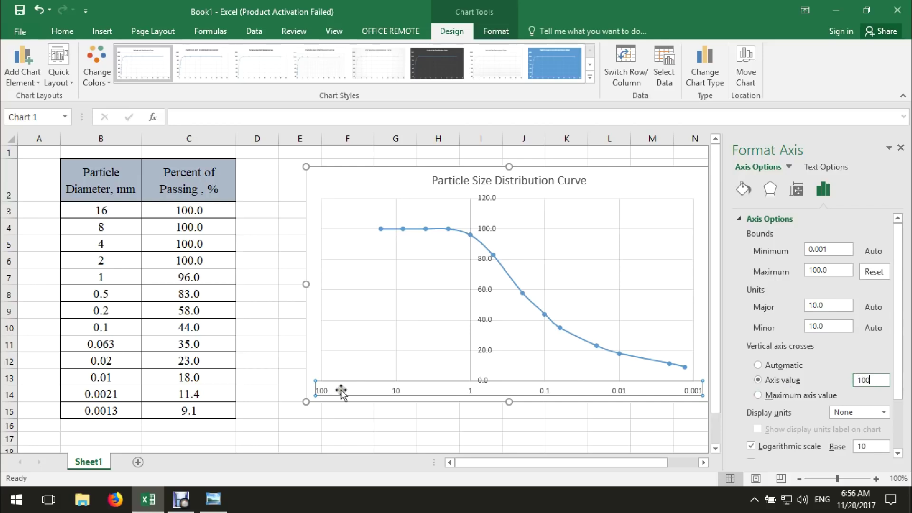
pyautogui.click(758, 396)
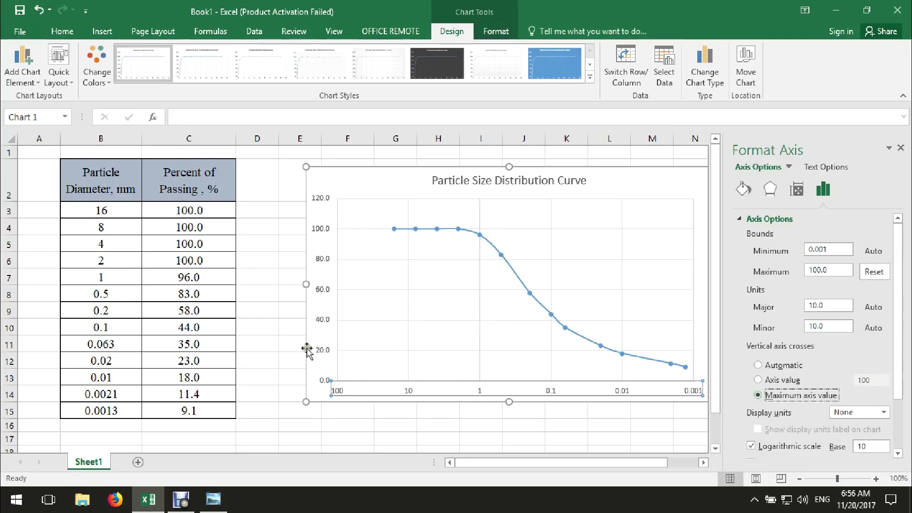
# - Set the vertical axis's minor unit to 5 and its major unit to 10
pyautogui.click(320, 203)
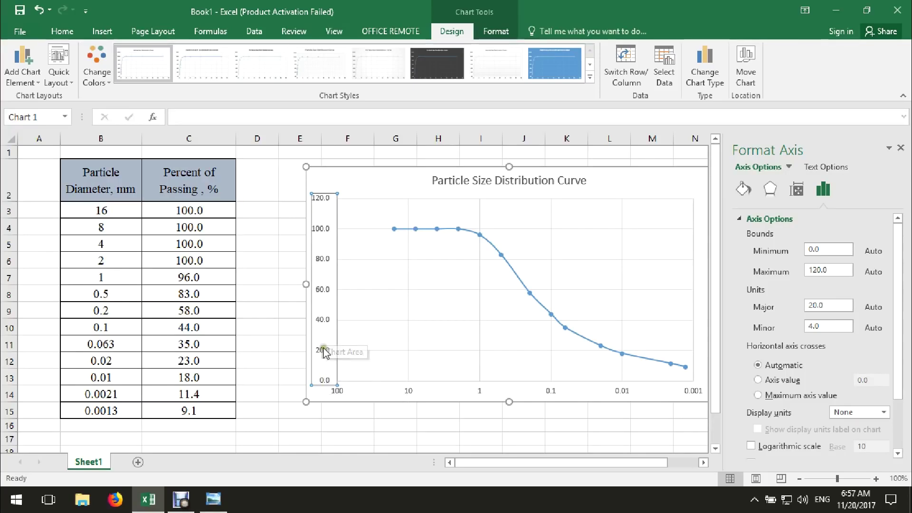
pyautogui.click(357, 347)
pyautogui.click(322, 347)
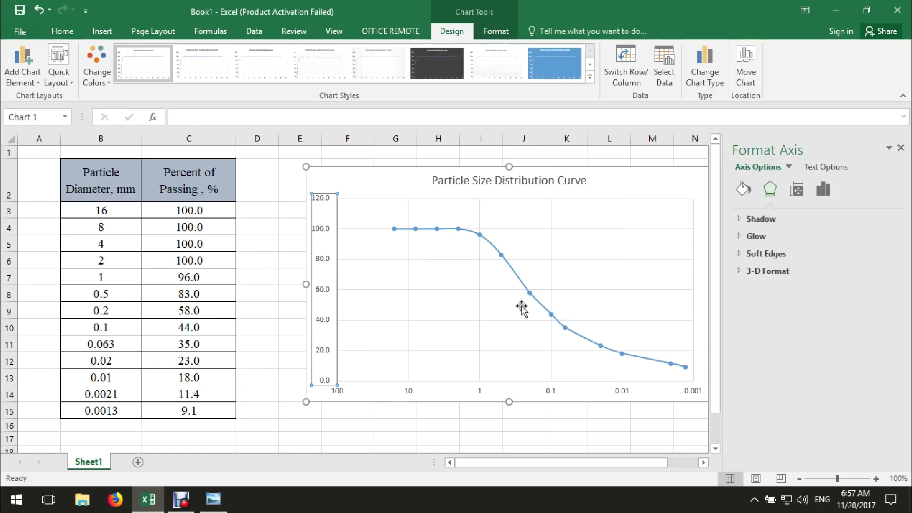
pyautogui.click(823, 190)
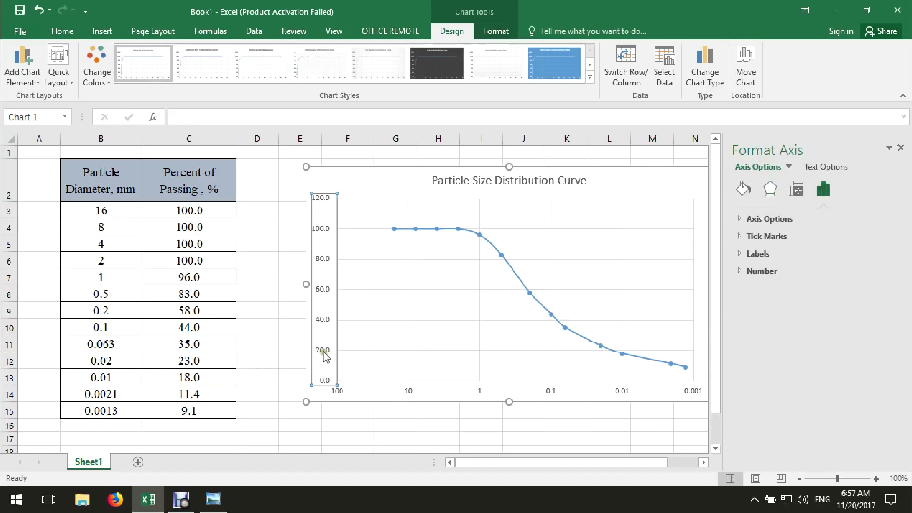
pyautogui.click(901, 148)
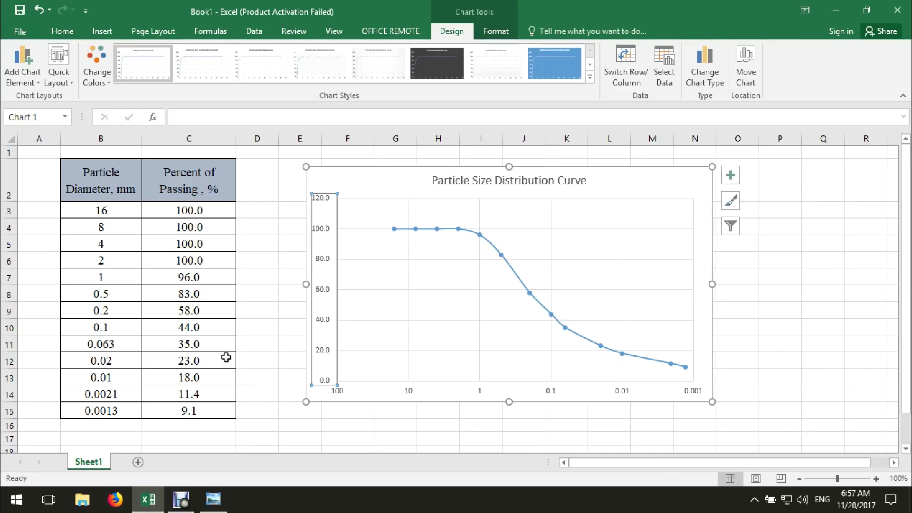
pyautogui.rightClick(323, 352)
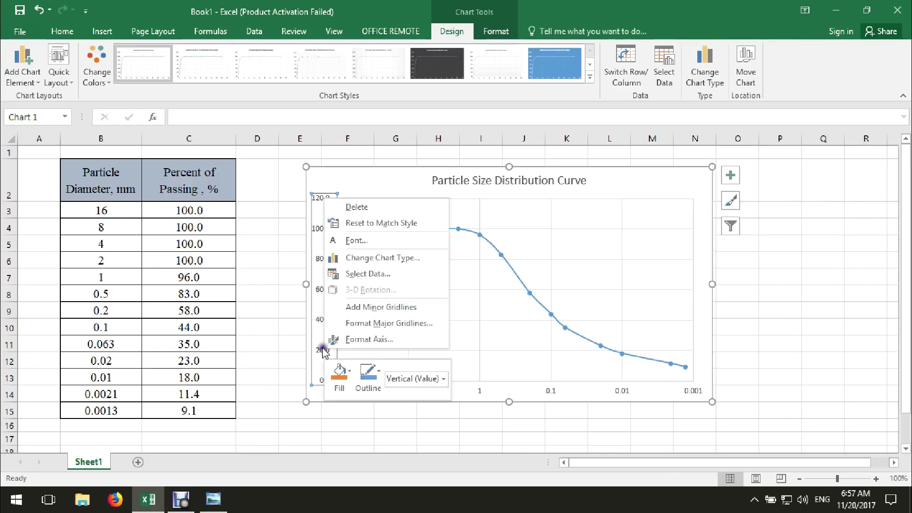
pyautogui.click(361, 339)
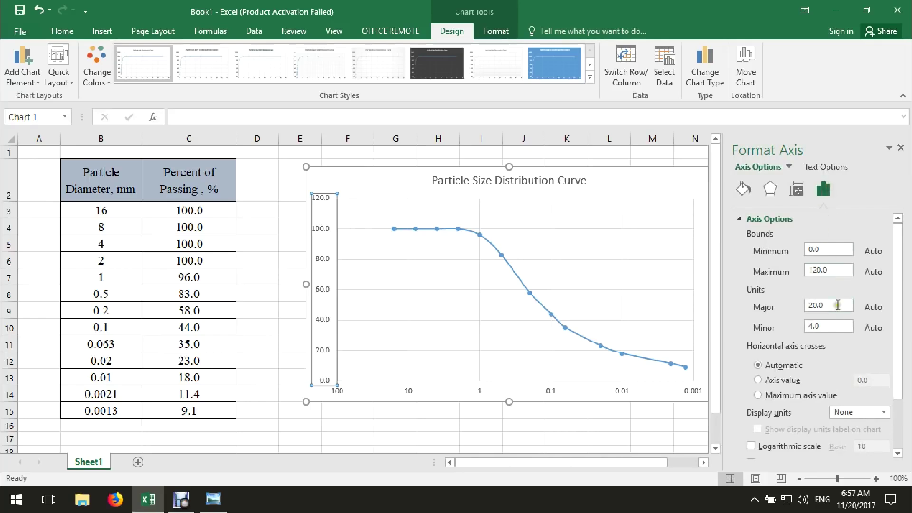
pyautogui.moveTo(839, 328); pyautogui.dragTo(797, 325)
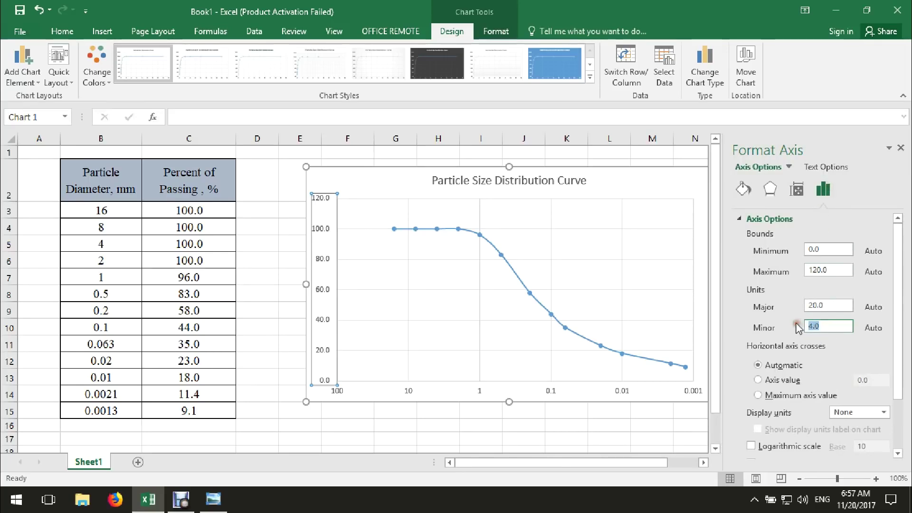
pyautogui.write('5')
pyautogui.moveTo(825, 305); pyautogui.dragTo(796, 309)
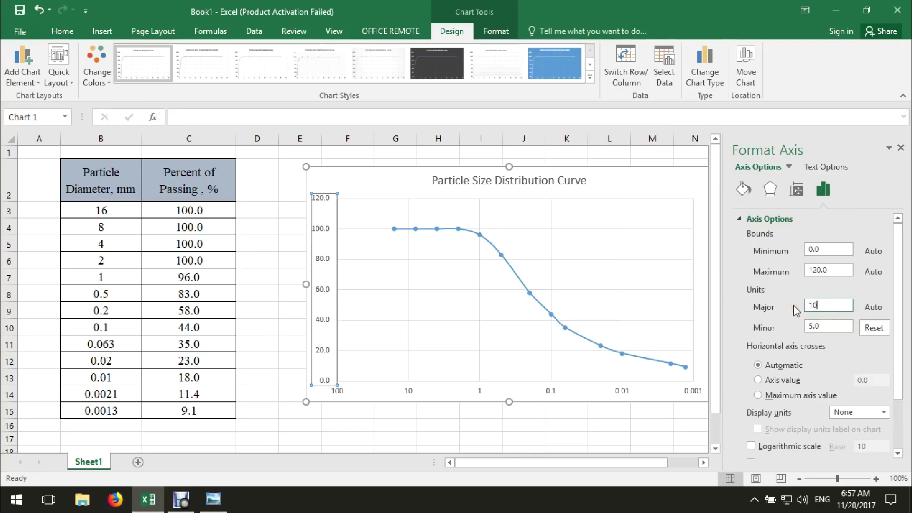
pyautogui.write('10')
pyautogui.click(564, 346)
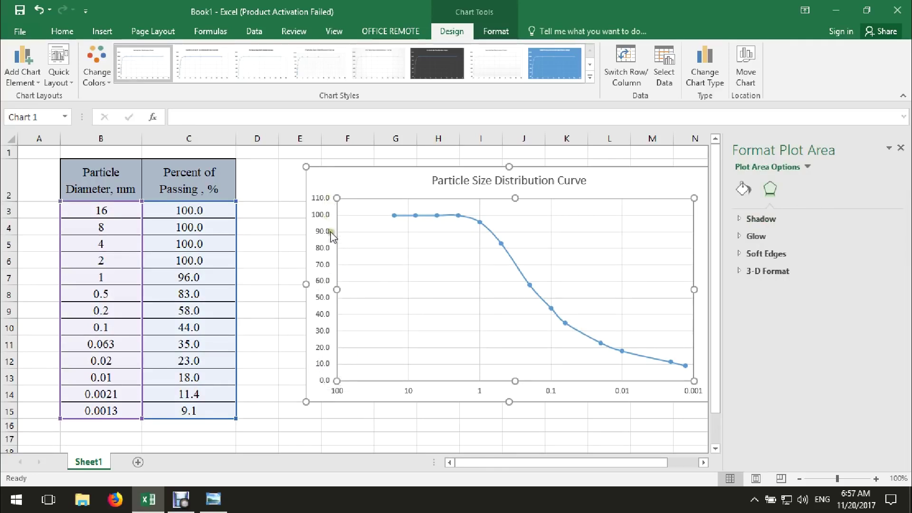
# - Format the vertical axis's number labels with 0 decimal places
pyautogui.click(319, 299)
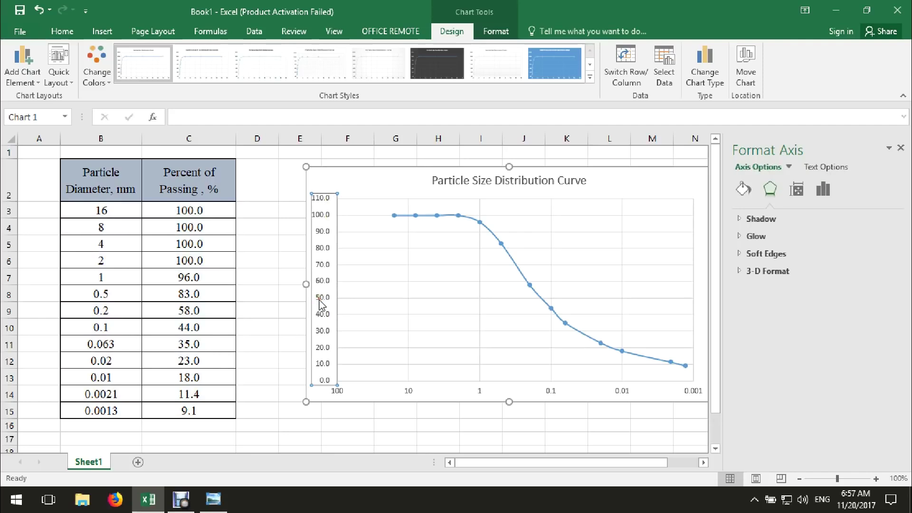
pyautogui.click(824, 189)
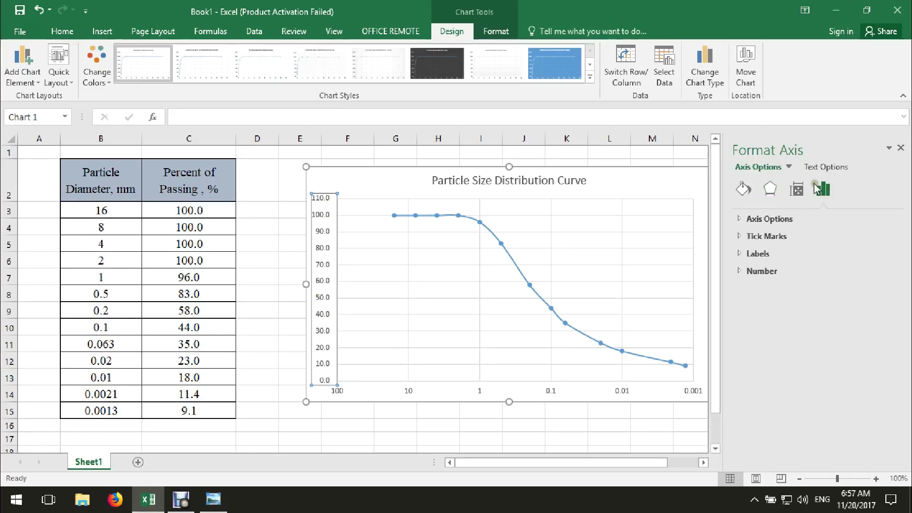
pyautogui.click(787, 218)
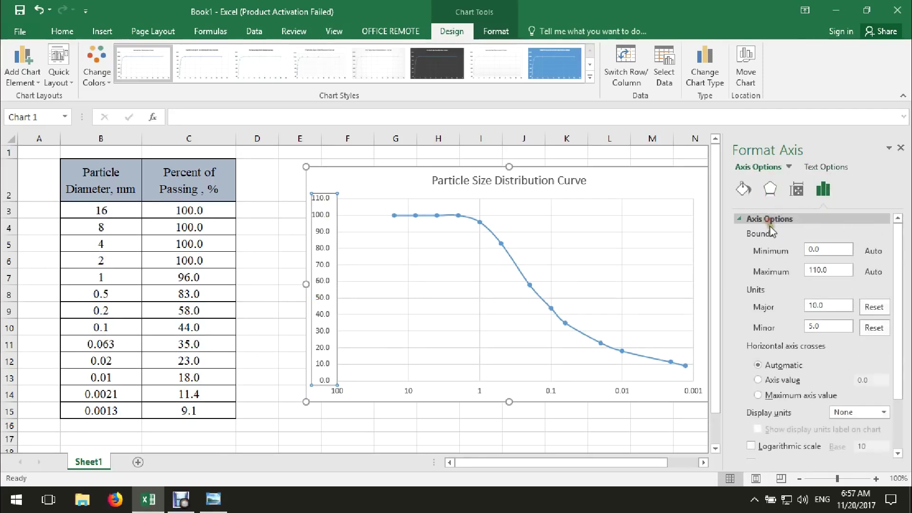
pyautogui.scroll(-3, 779, 328)
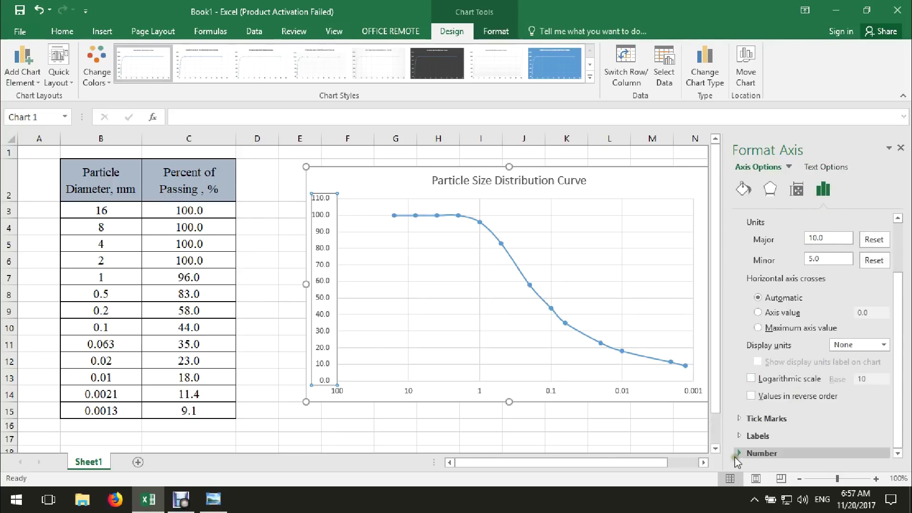
pyautogui.click(742, 453)
pyautogui.scroll(-5, 803, 418)
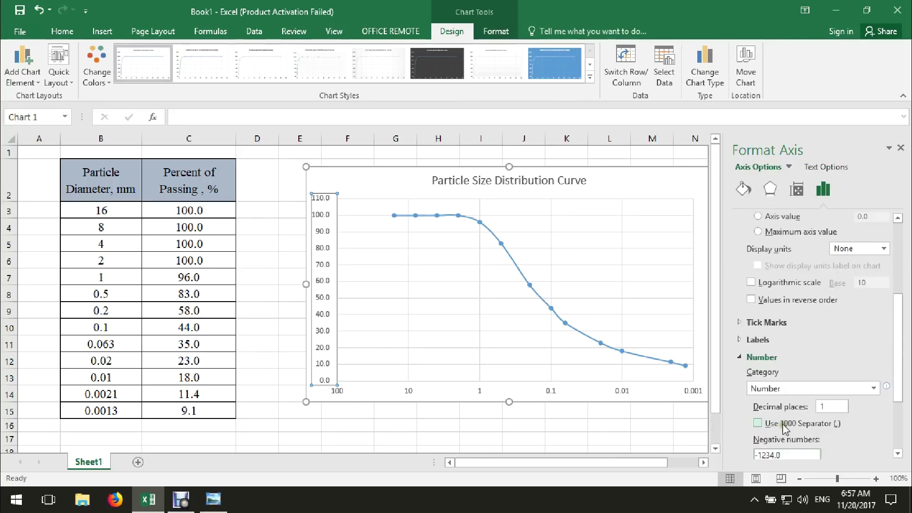
pyautogui.doubleClick(827, 343)
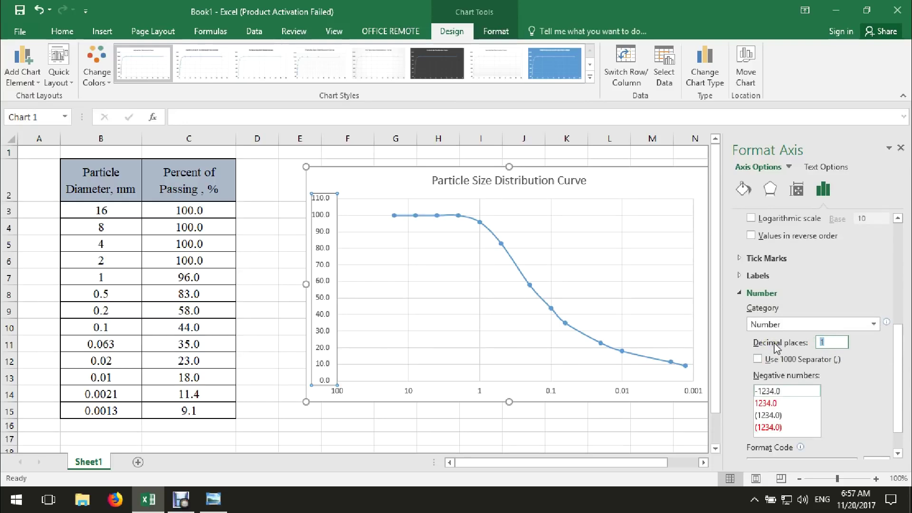
pyautogui.write('0')
pyautogui.click(525, 318)
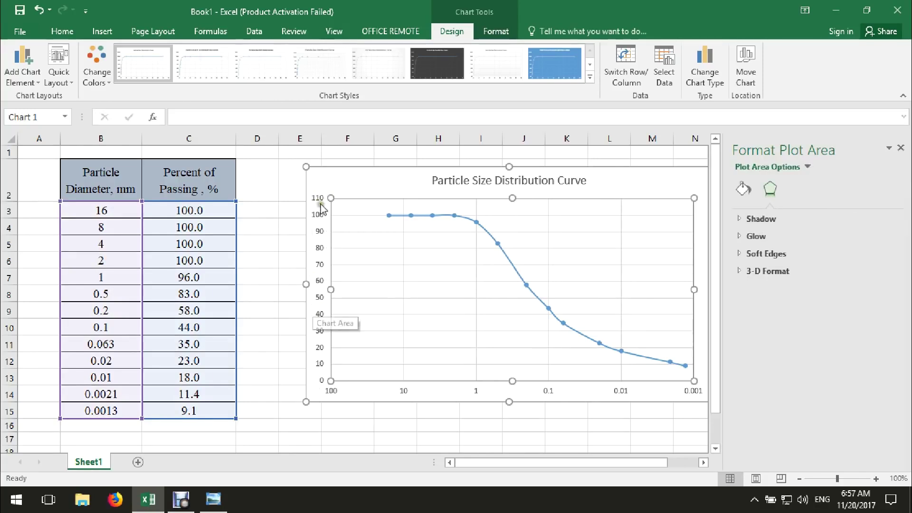
# - Add minor gridlines to the chart's horizontal axis
pyautogui.click(477, 357)
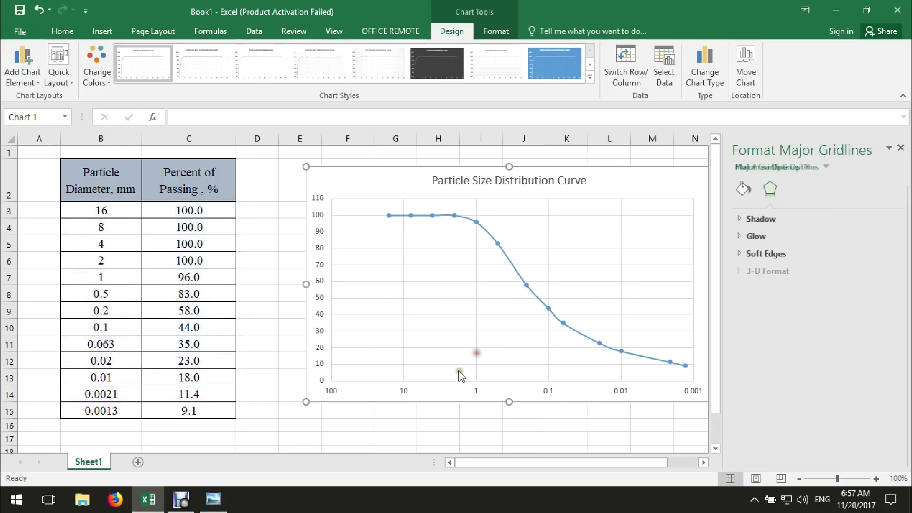
pyautogui.click(472, 395)
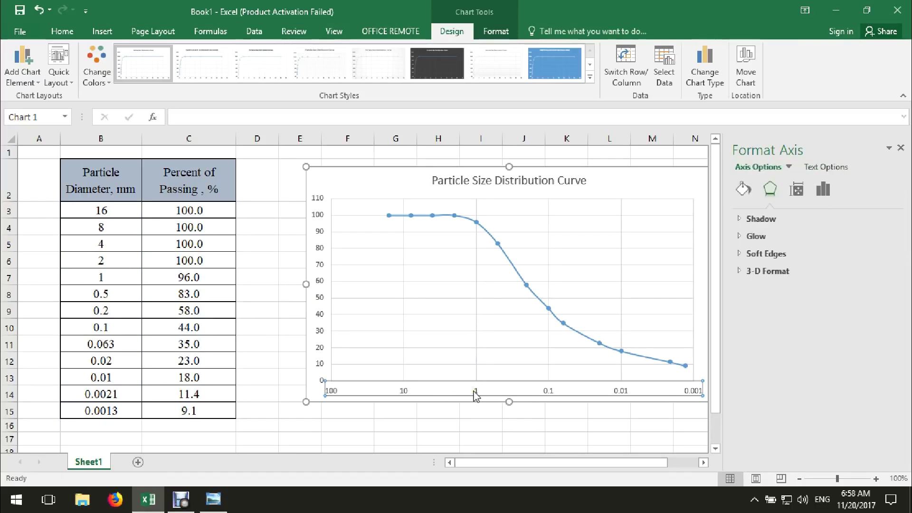
pyautogui.rightClick(475, 394)
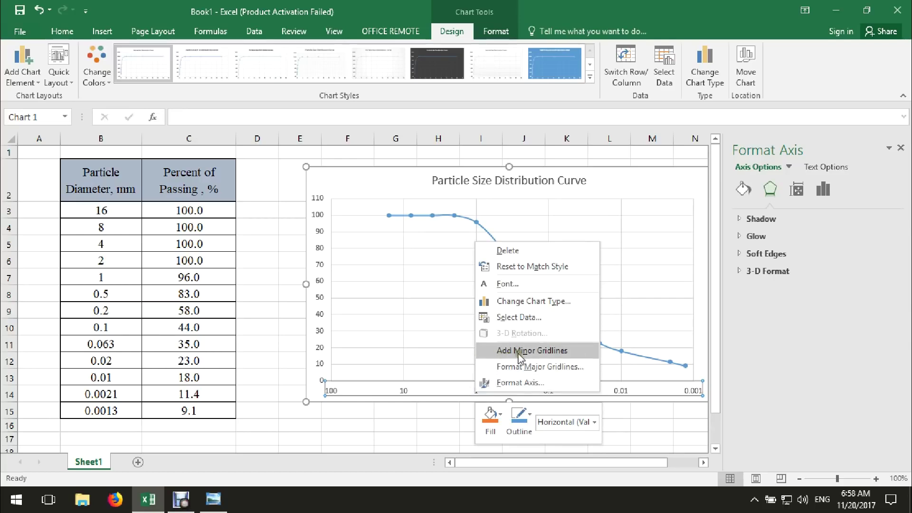
pyautogui.click(540, 354)
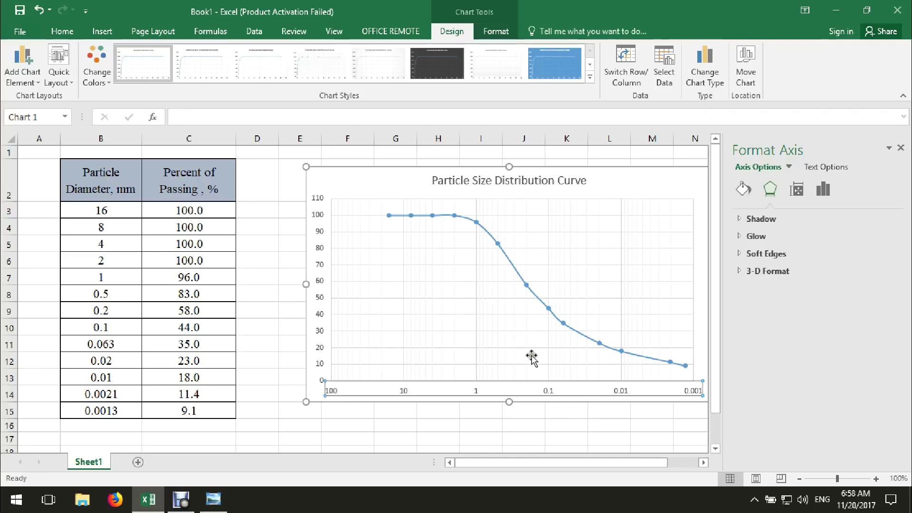
# - Change the line colour of the horizontal axis's minor gridlines to a dark gray theme colour
pyautogui.click(549, 391)
pyautogui.rightClick(549, 390)
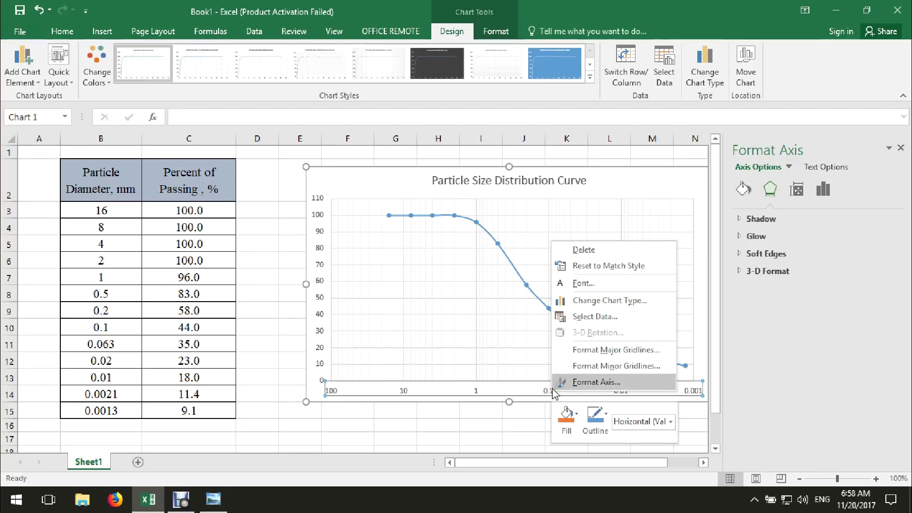
pyautogui.click(591, 369)
pyautogui.click(742, 190)
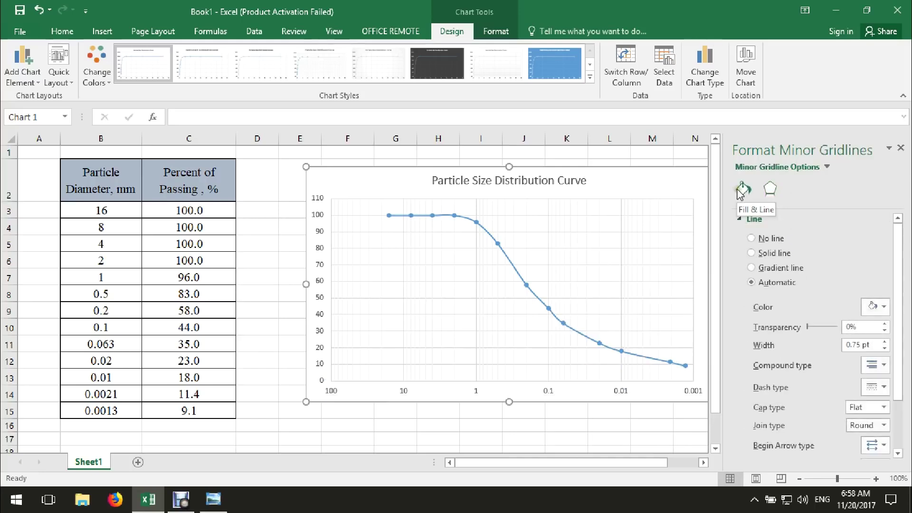
pyautogui.click(883, 307)
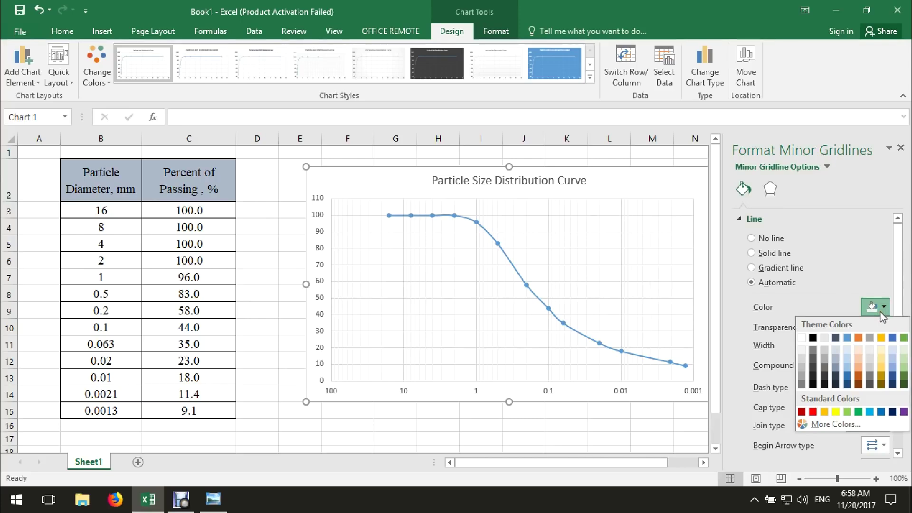
pyautogui.click(802, 379)
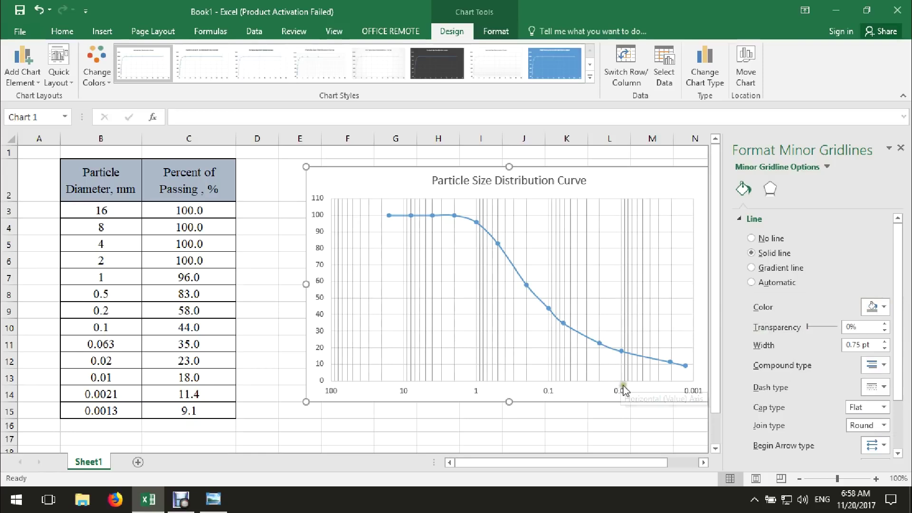
# - Change the line colour of the horizontal axis's major gridlines to a gray theme colour
pyautogui.click(549, 395)
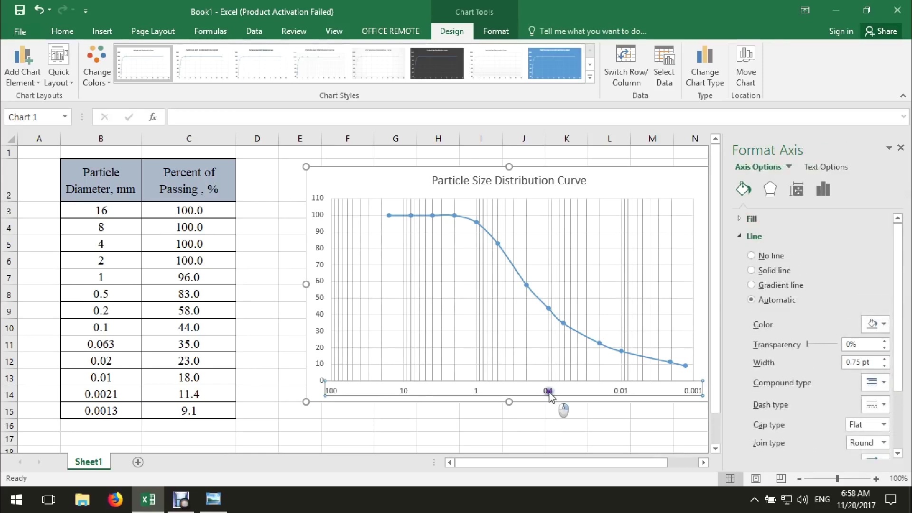
pyautogui.rightClick(550, 395)
pyautogui.click(597, 350)
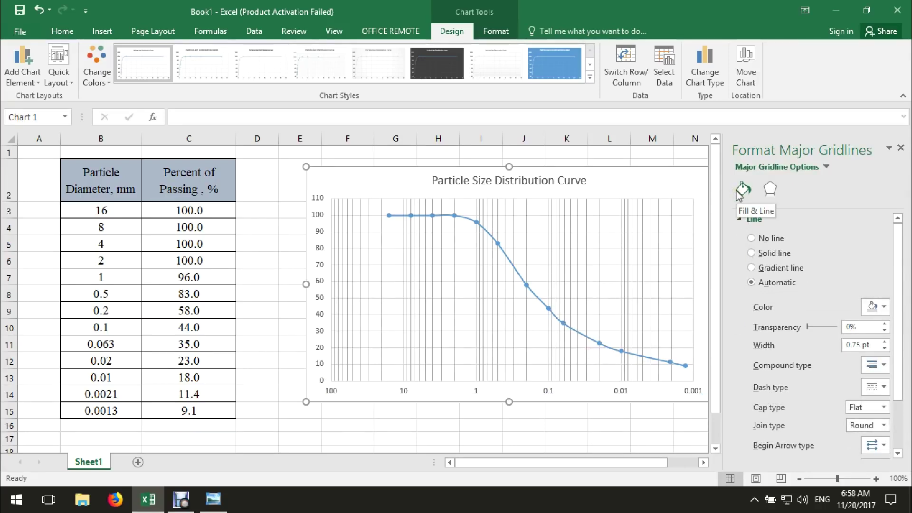
pyautogui.click(877, 306)
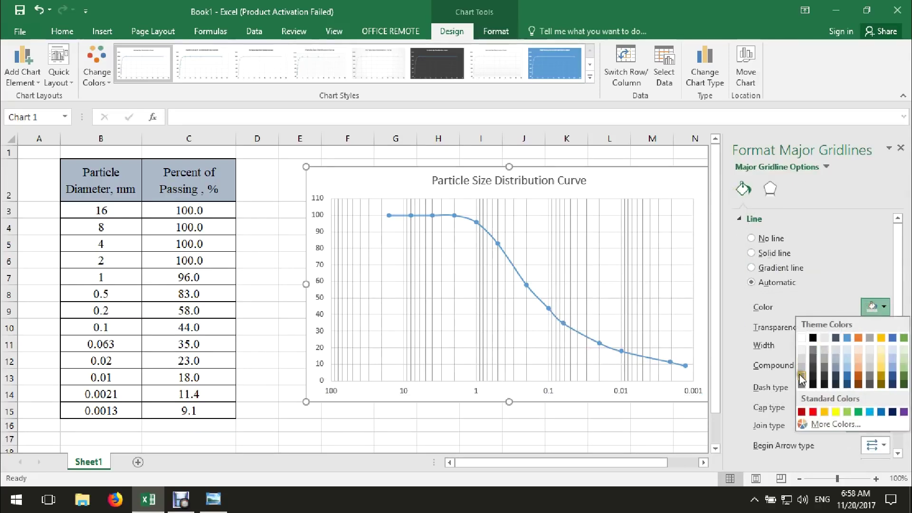
pyautogui.click(802, 374)
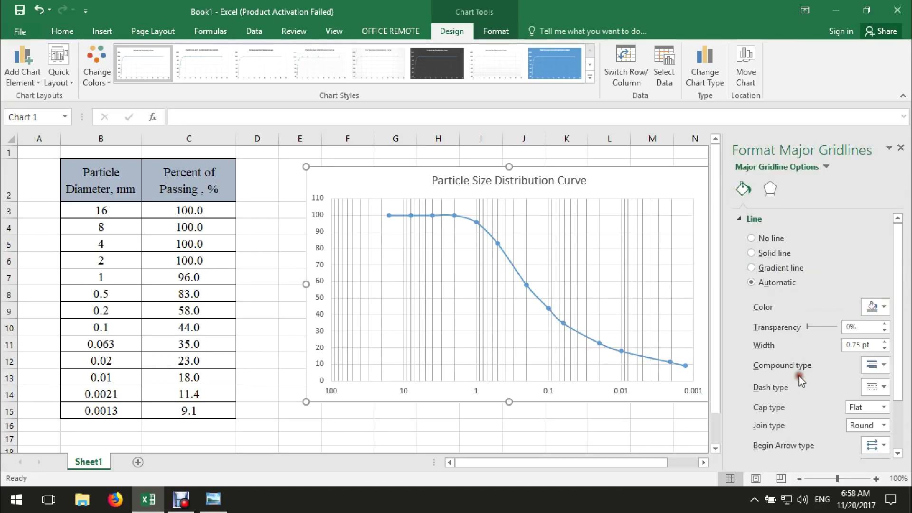
# - Set the line width of the horizontal axis's major gridlines to 1.5 pt
pyautogui.click(884, 343)
pyautogui.click(885, 342)
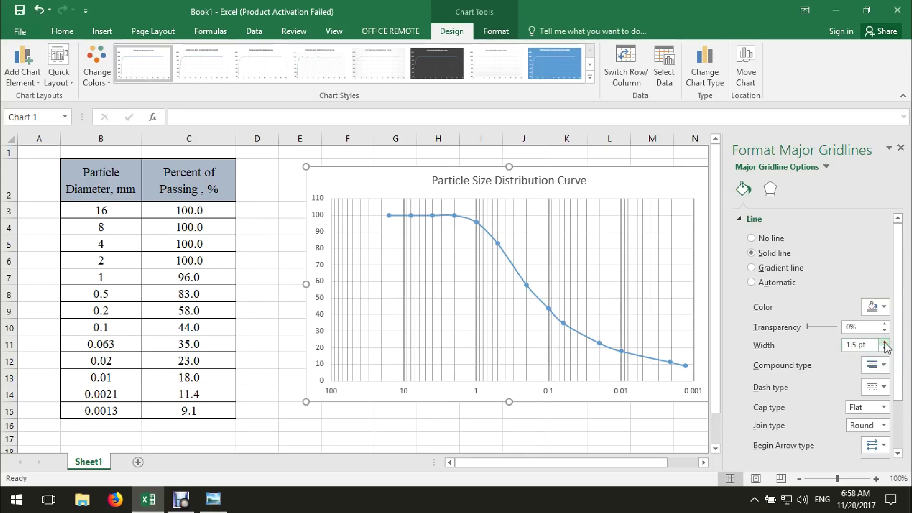
pyautogui.click(507, 402)
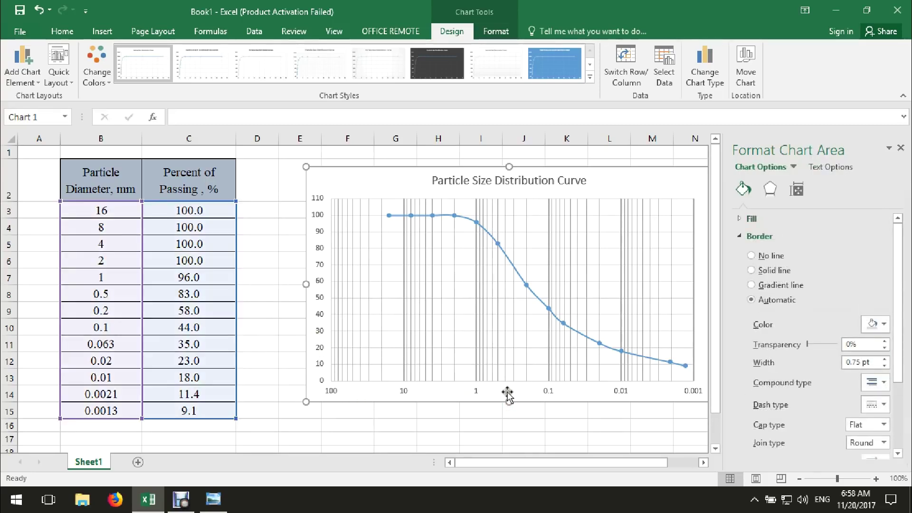
# - Set the chart title's font to Times New Roman, size 14
pyautogui.click(463, 180)
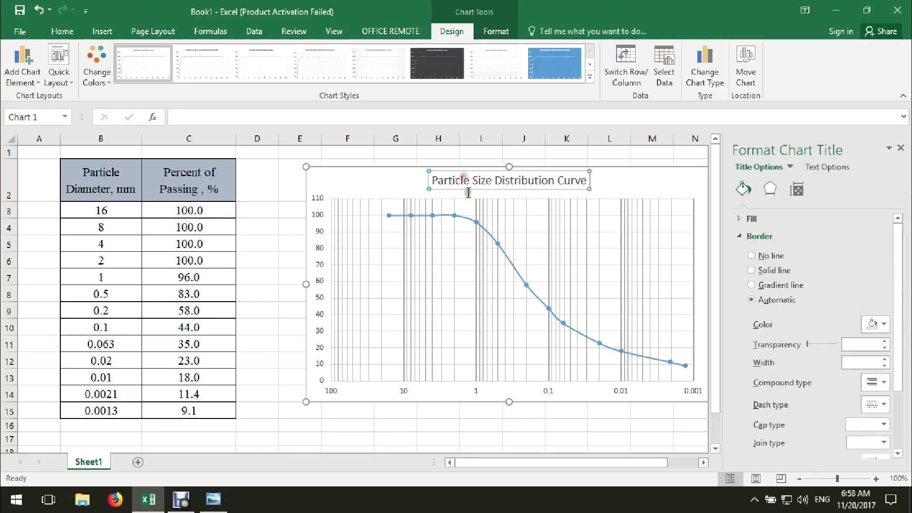
pyautogui.click(62, 30)
pyautogui.click(178, 55)
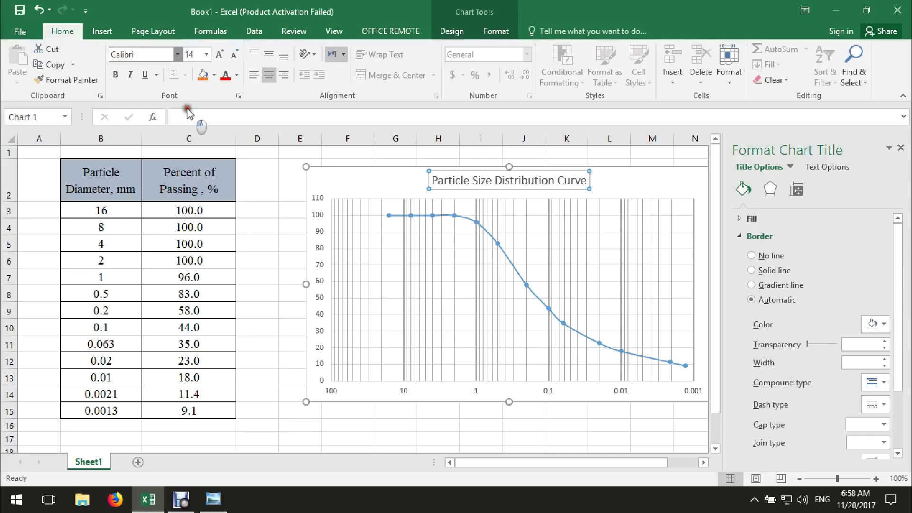
pyautogui.write('Times New Roma')
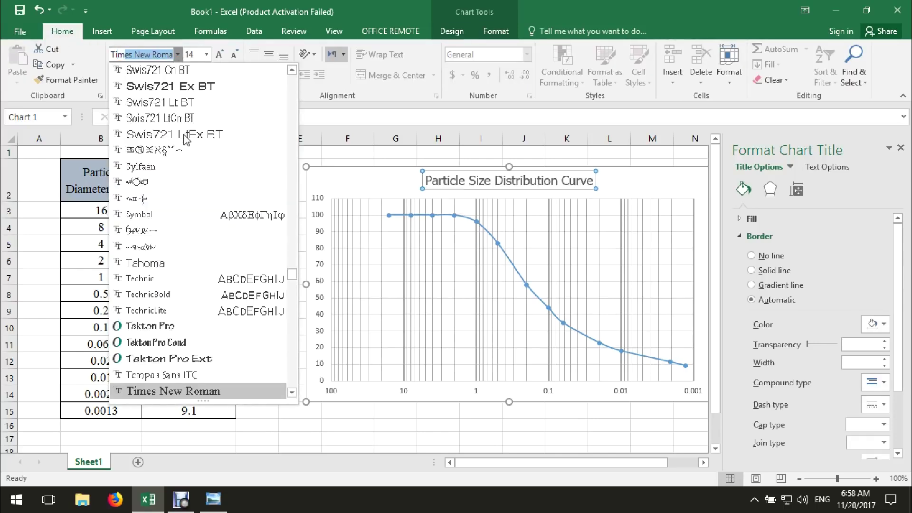
pyautogui.click(197, 390)
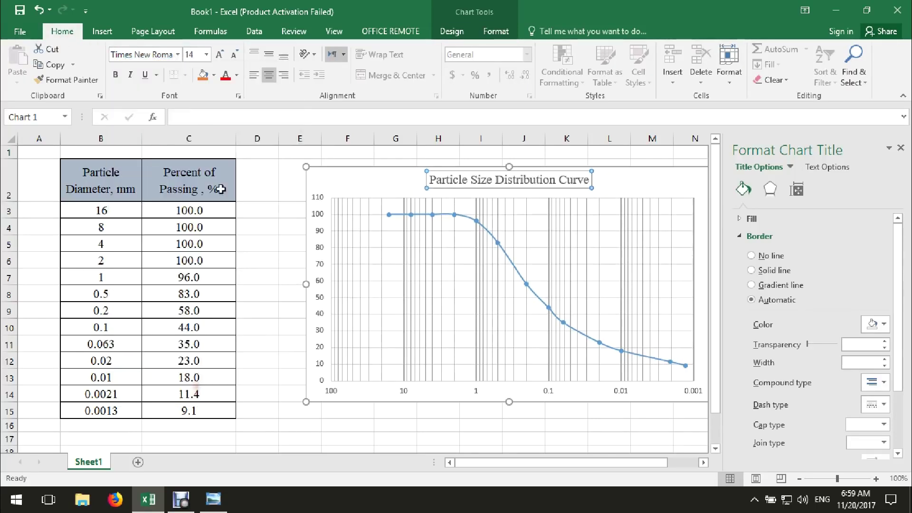
pyautogui.click(220, 55)
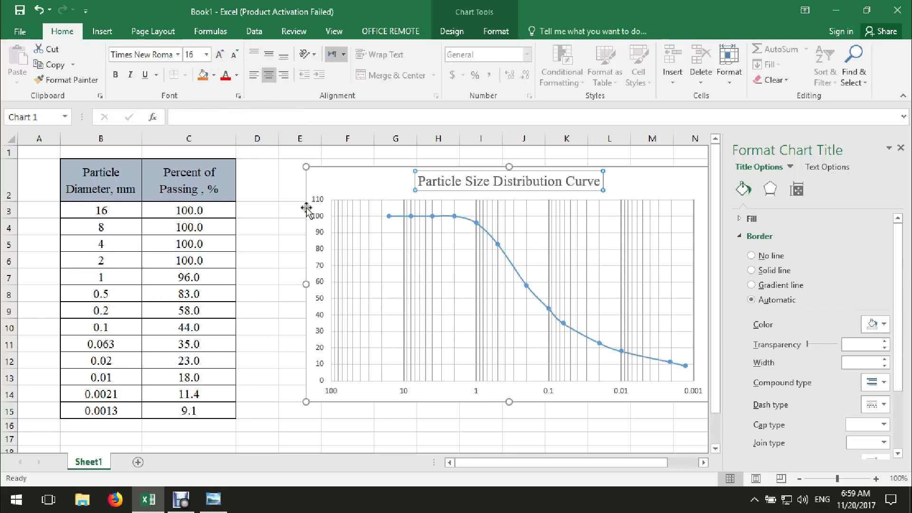
pyautogui.click(235, 54)
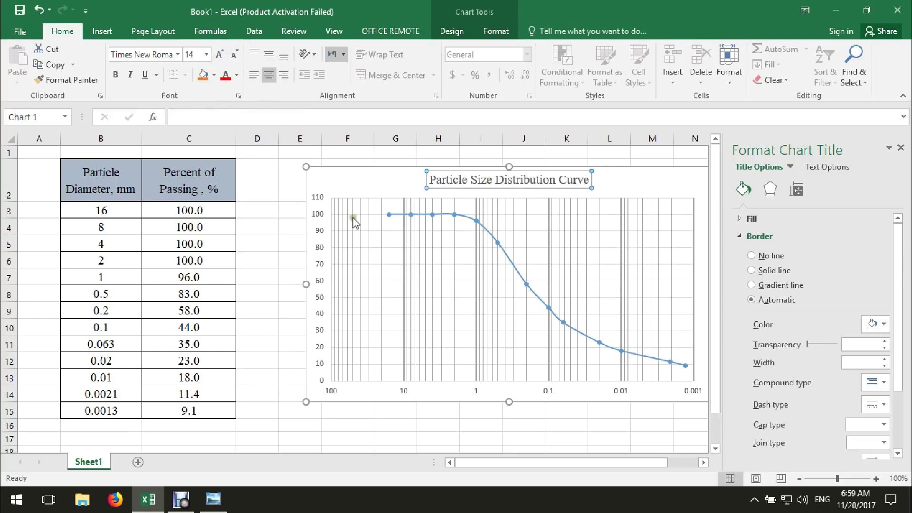
# - Format the vertical axis's number labels in Times New Roman, size 11
pyautogui.click(319, 239)
pyautogui.click(319, 239)
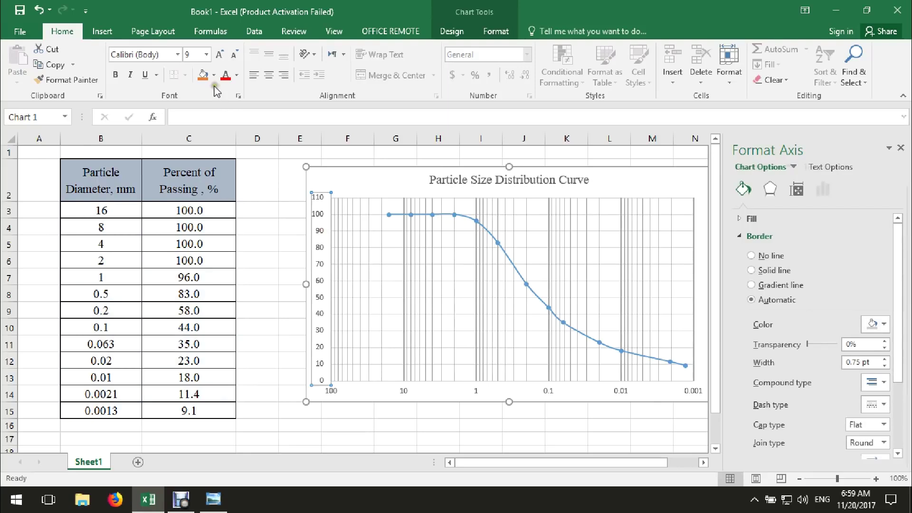
pyautogui.click(177, 54)
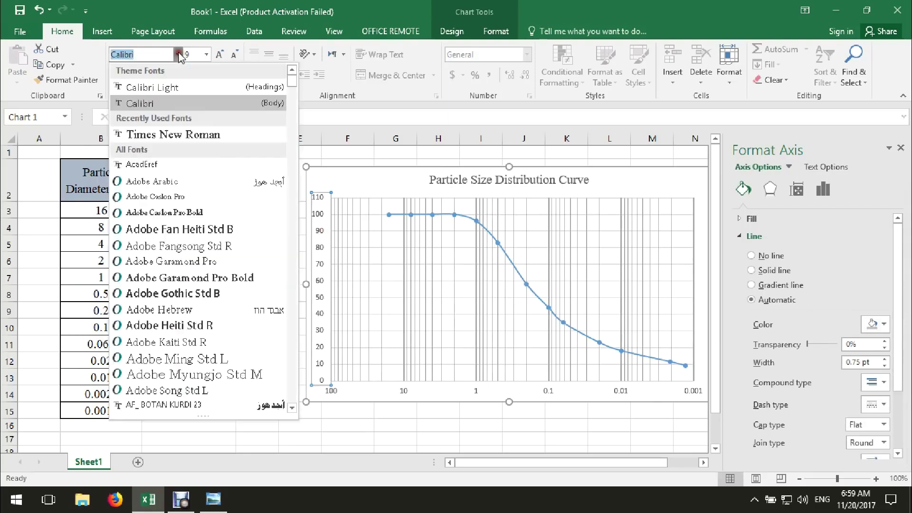
pyautogui.click(174, 134)
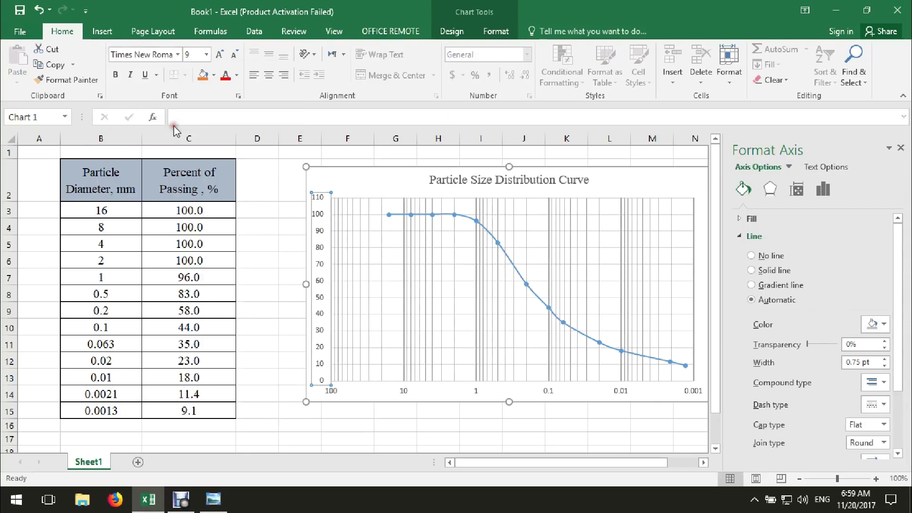
pyautogui.click(218, 55)
pyautogui.click(218, 55)
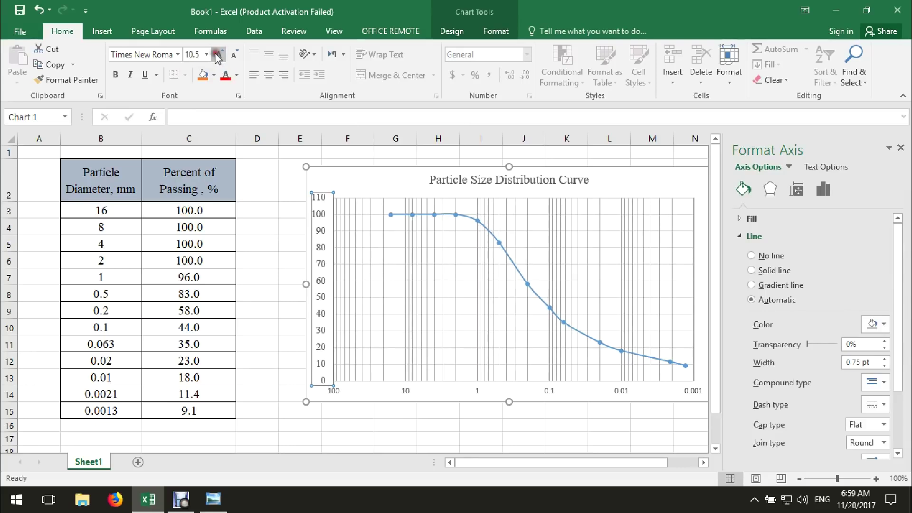
pyautogui.click(218, 55)
# - Format the horizontal axis's number labels in Times New Roman, size 11
pyautogui.click(410, 393)
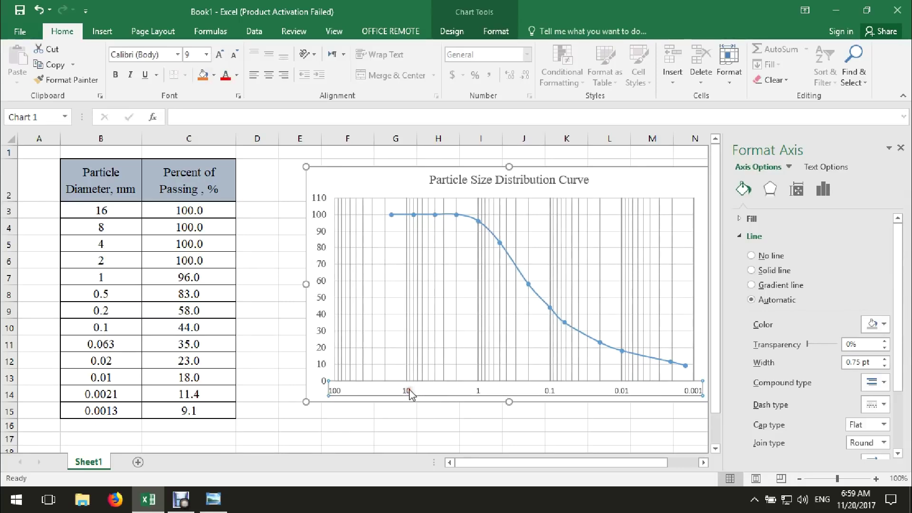
pyautogui.click(177, 55)
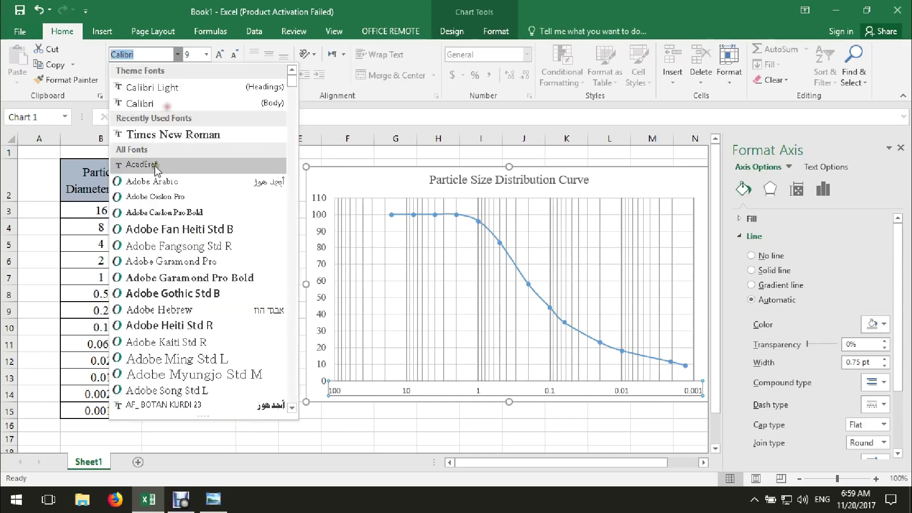
pyautogui.click(200, 131)
pyautogui.click(218, 55)
pyautogui.click(218, 55)
pyautogui.click(218, 55)
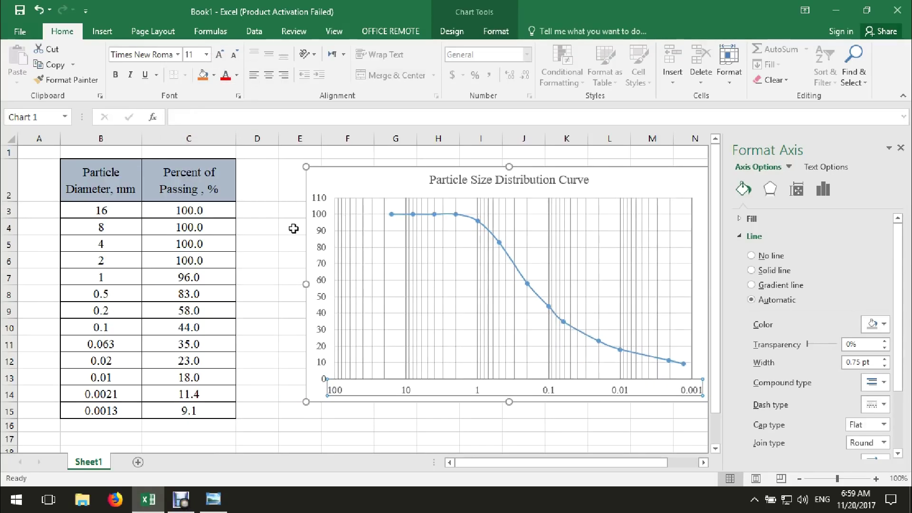
# - Add a primary horizontal and a primary vertical axis title to the chart
pyautogui.click(338, 195)
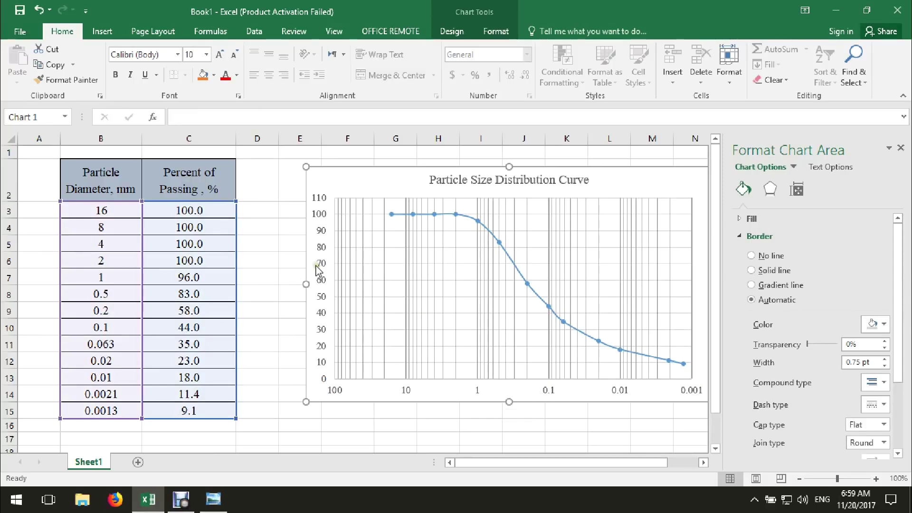
pyautogui.click(347, 188)
pyautogui.click(464, 29)
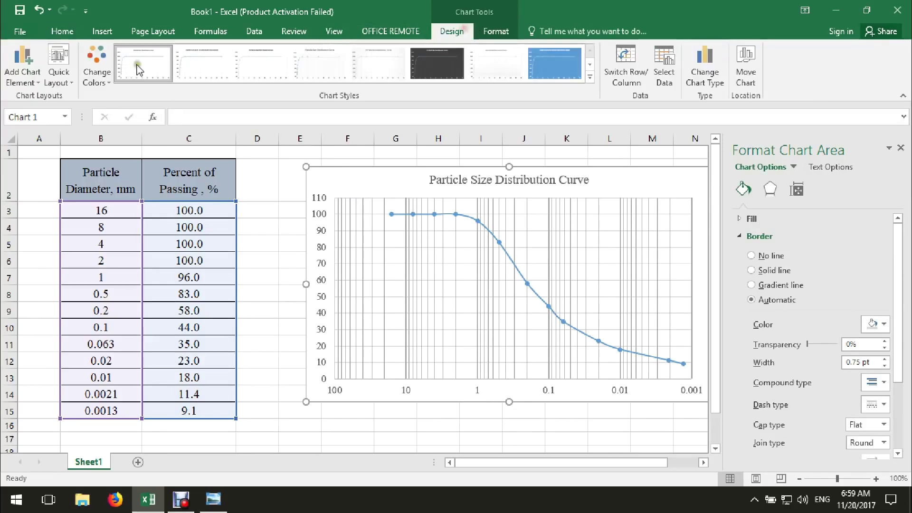
pyautogui.click(17, 76)
pyautogui.moveTo(30, 115)
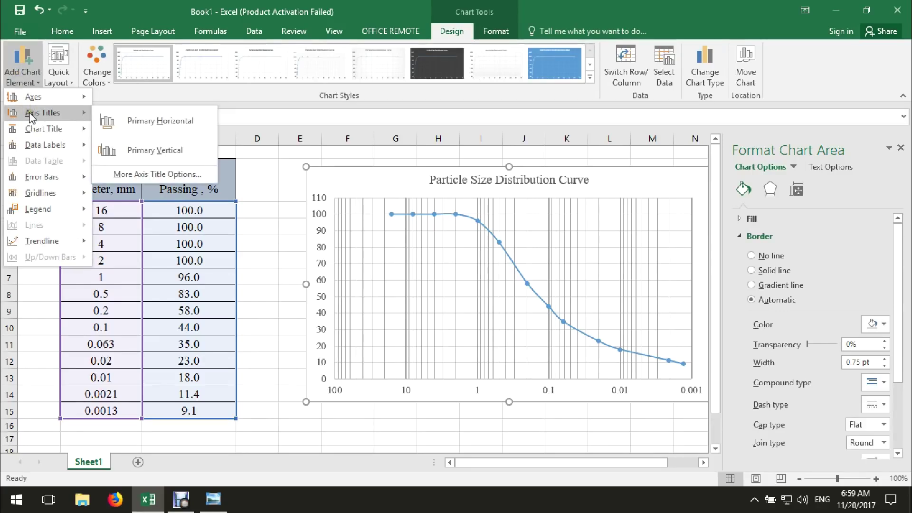
pyautogui.click(138, 117)
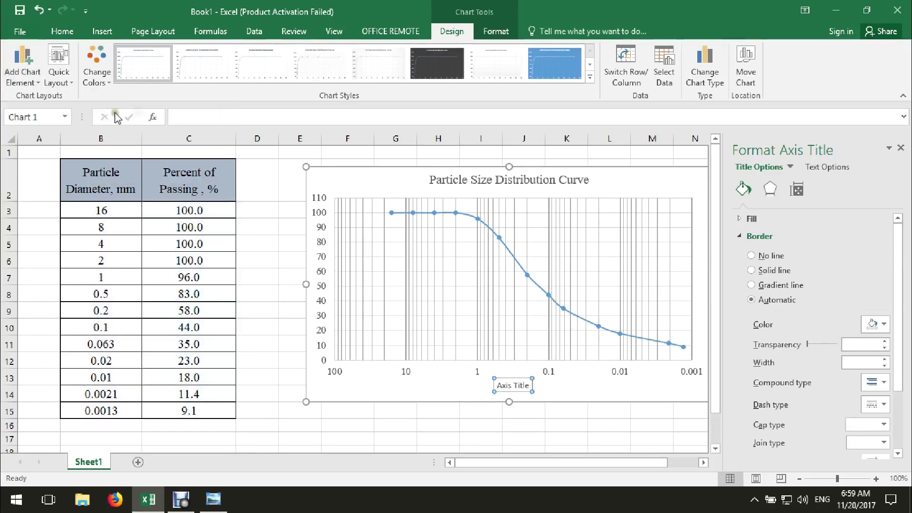
pyautogui.click(19, 74)
pyautogui.moveTo(87, 117)
pyautogui.click(142, 150)
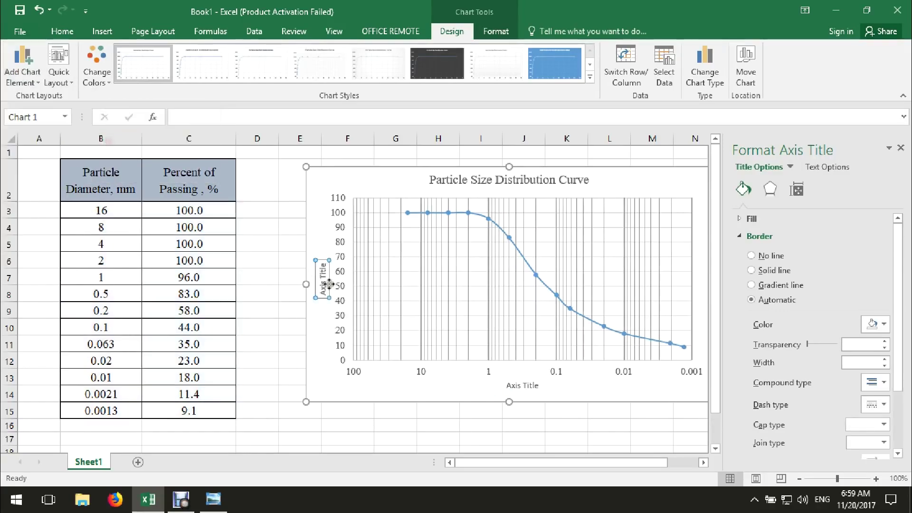
# - Try to format the horizontal axis title's placeholder text in Times New Roman, size 11
pyautogui.click(529, 384)
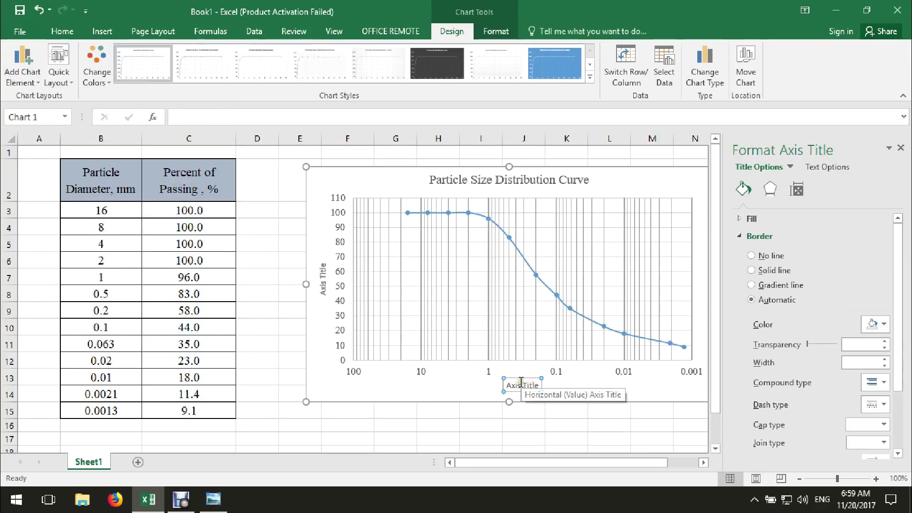
pyautogui.click(520, 384)
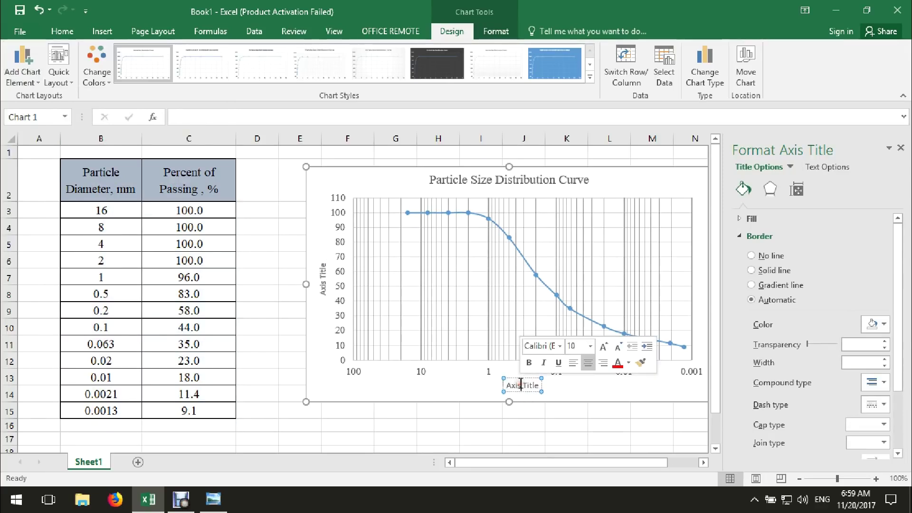
pyautogui.tripleClick(521, 384)
pyautogui.click(62, 31)
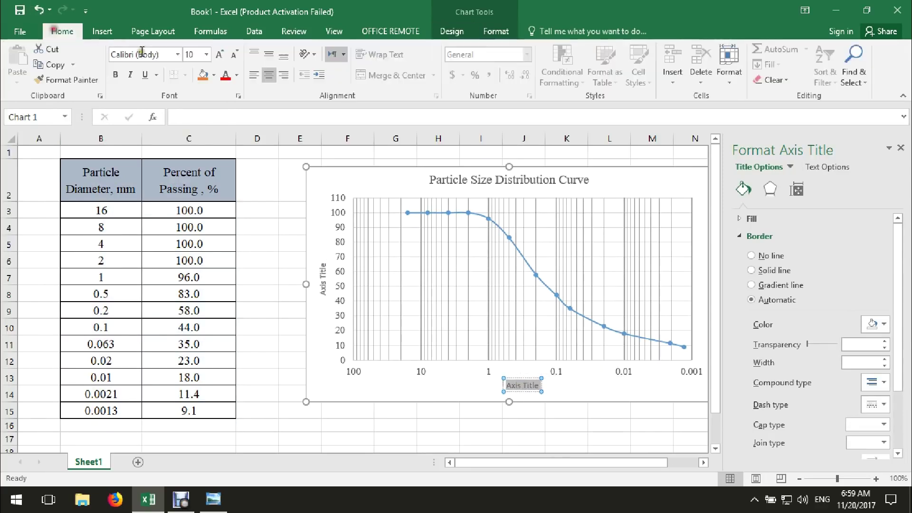
pyautogui.click(174, 133)
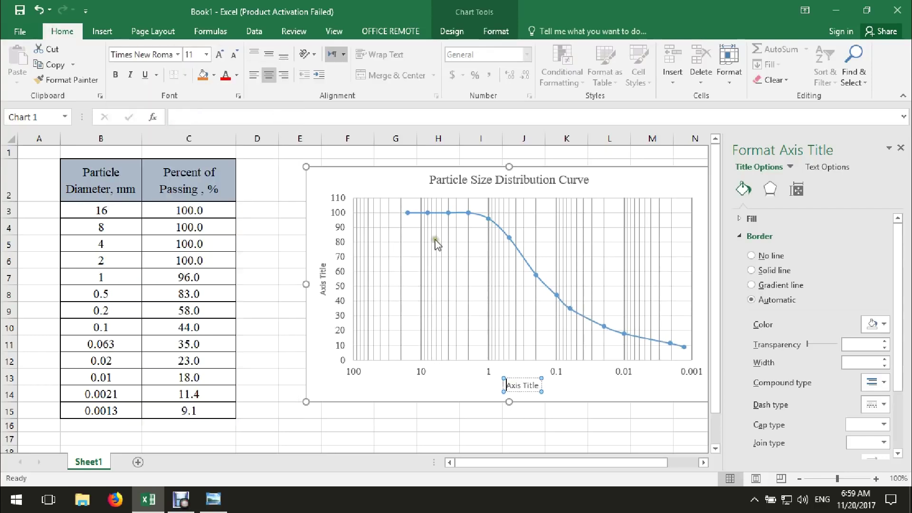
# - Set the font of the horizontal axis title to Times New Roman, size 12
pyautogui.click(525, 385)
pyautogui.tripleClick(525, 384)
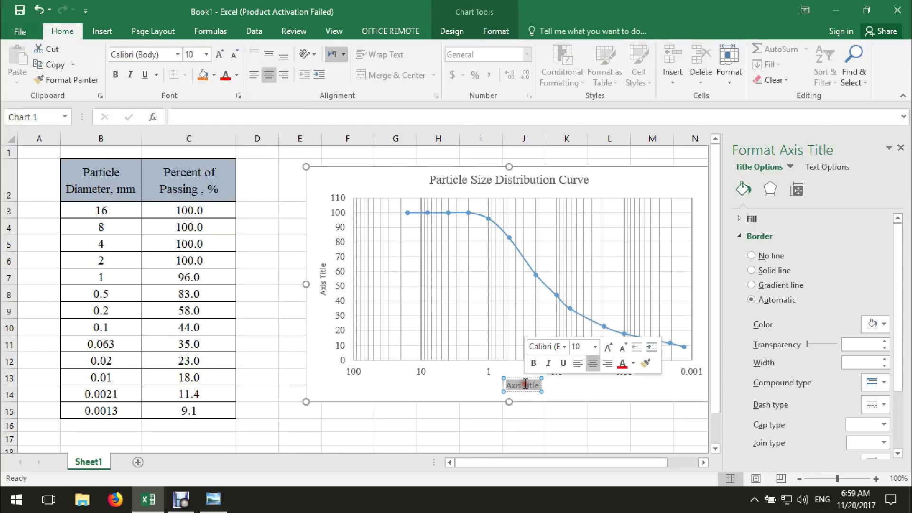
pyautogui.click(178, 54)
pyautogui.click(167, 132)
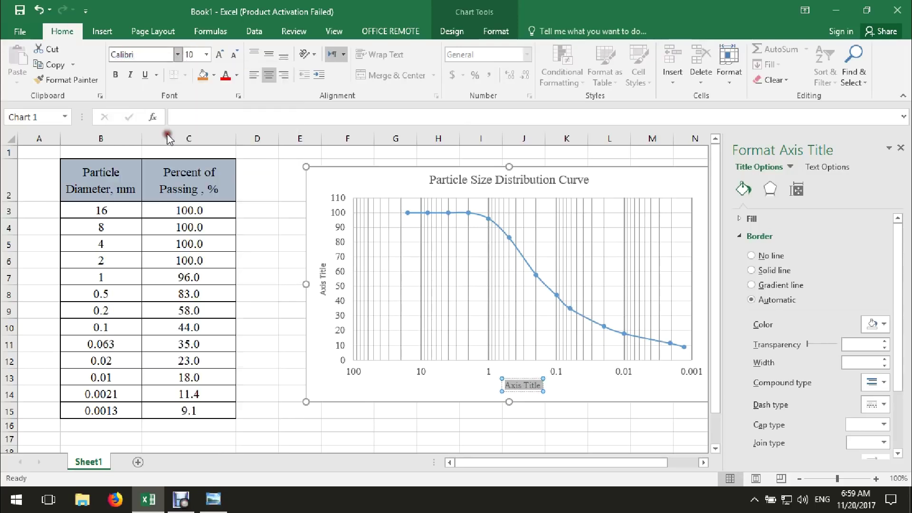
pyautogui.click(221, 54)
pyautogui.click(220, 54)
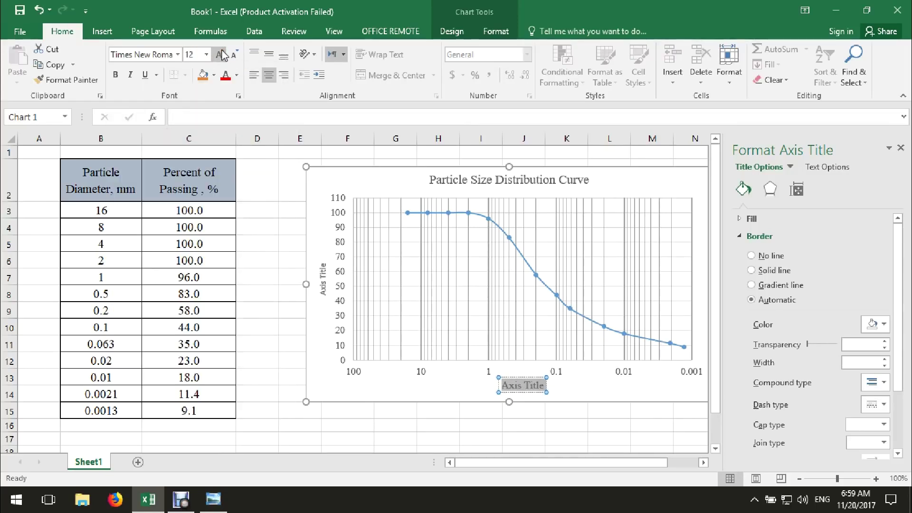
# - Replace the horizontal axis title's placeholder text with "ParticleSize, D, mm"
pyautogui.write('Part')
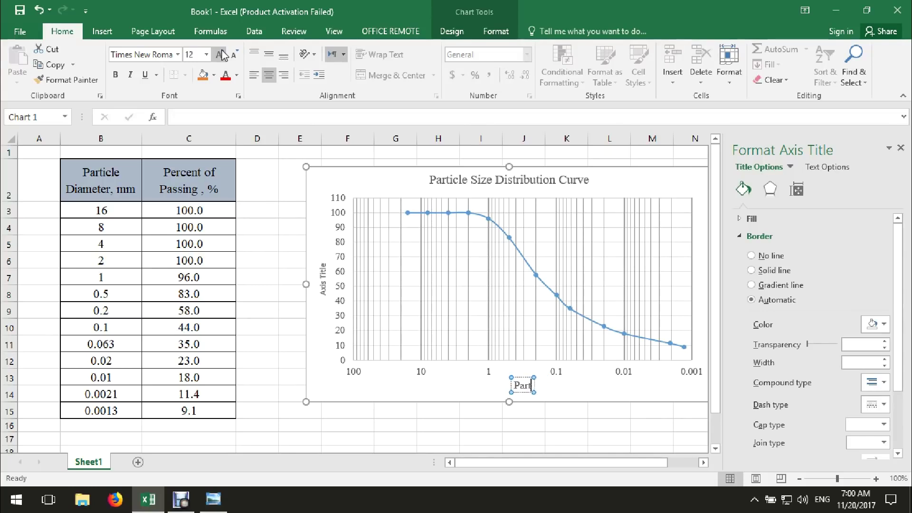
pyautogui.write('icle Di')
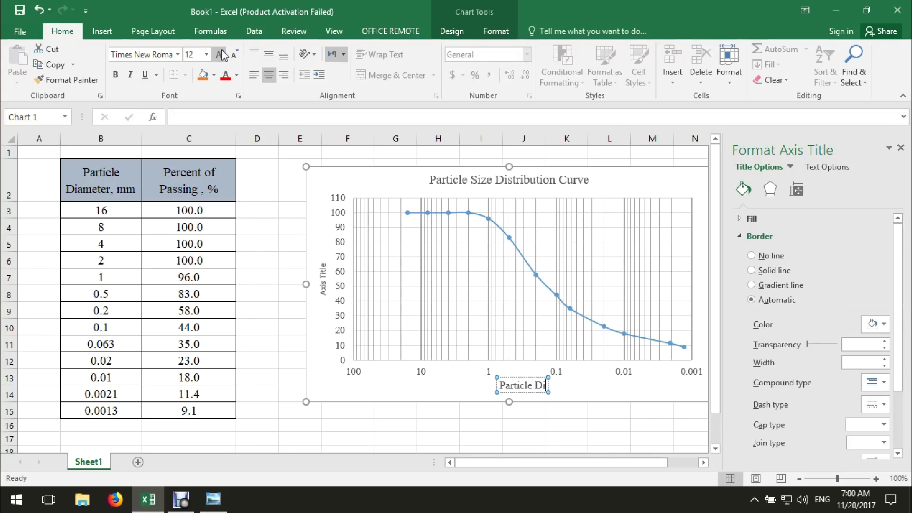
pyautogui.press('BackSpace')
pyautogui.press('BackSpace')
pyautogui.press('BackSpace')
pyautogui.write('Size,')
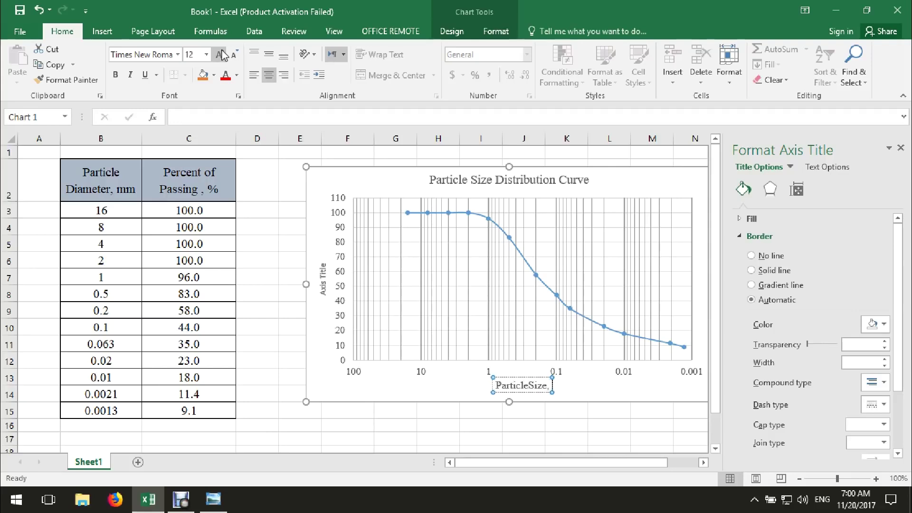
pyautogui.write(' D, mm')
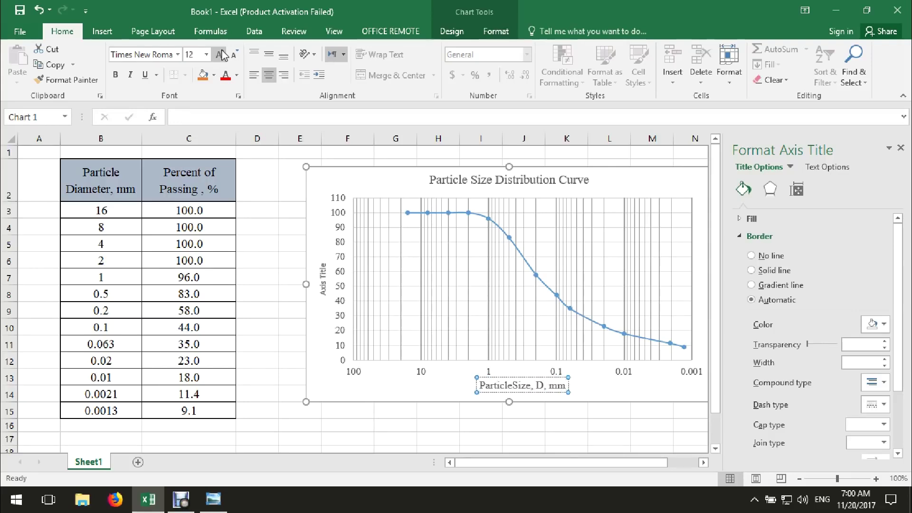
# - Set the font of the vertical axis title to Times New Roman, size 12
pyautogui.click(323, 275)
pyautogui.tripleClick(323, 275)
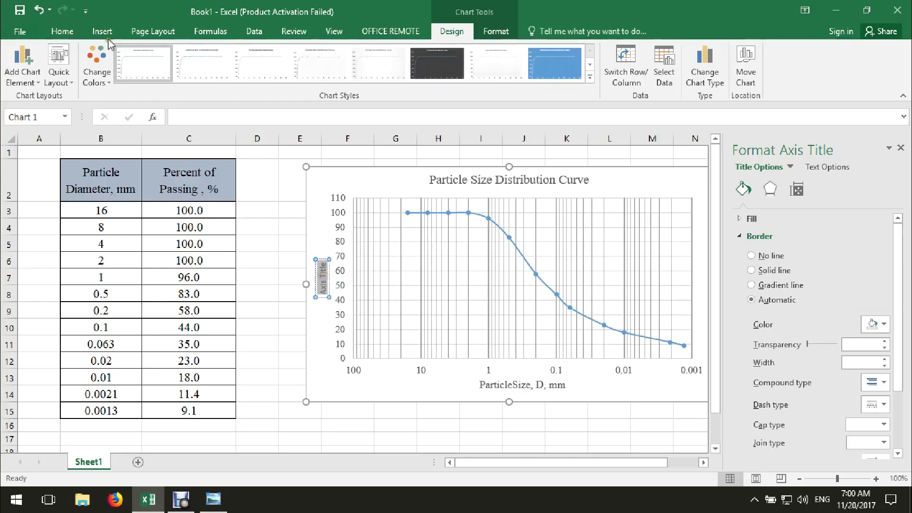
pyautogui.click(62, 31)
pyautogui.click(179, 54)
pyautogui.click(143, 106)
pyautogui.click(220, 55)
pyautogui.click(221, 54)
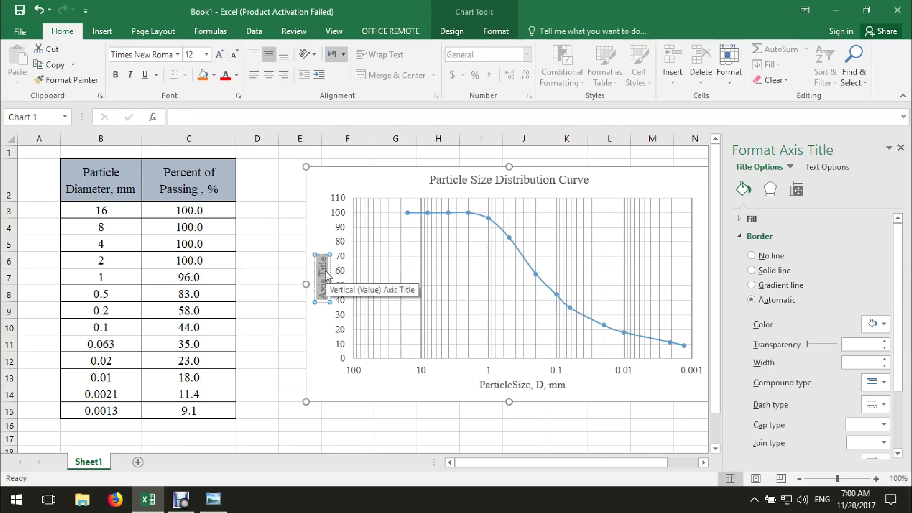
# - Replace the vertical axis title's placeholder text with "Percent Finer, %" and close the formatting pane
pyautogui.write('Percent')
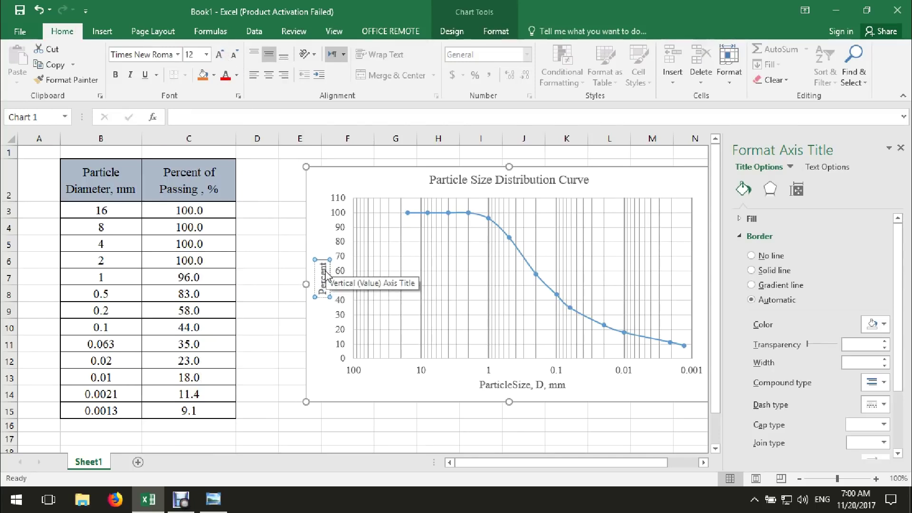
pyautogui.write(' Finer')
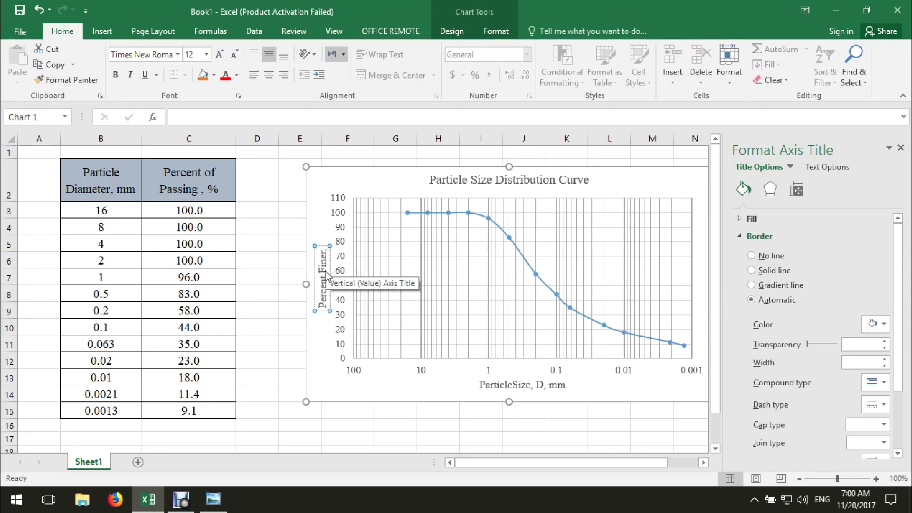
pyautogui.write(', %')
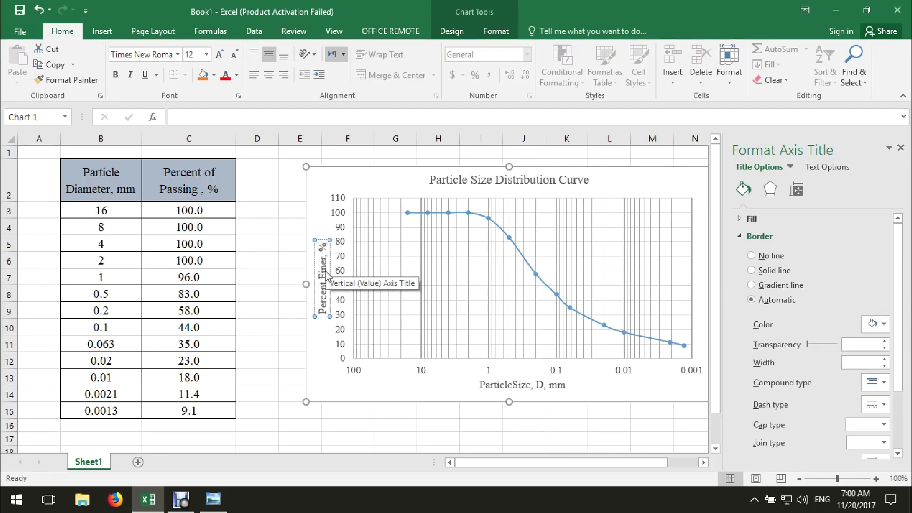
pyautogui.click(260, 292)
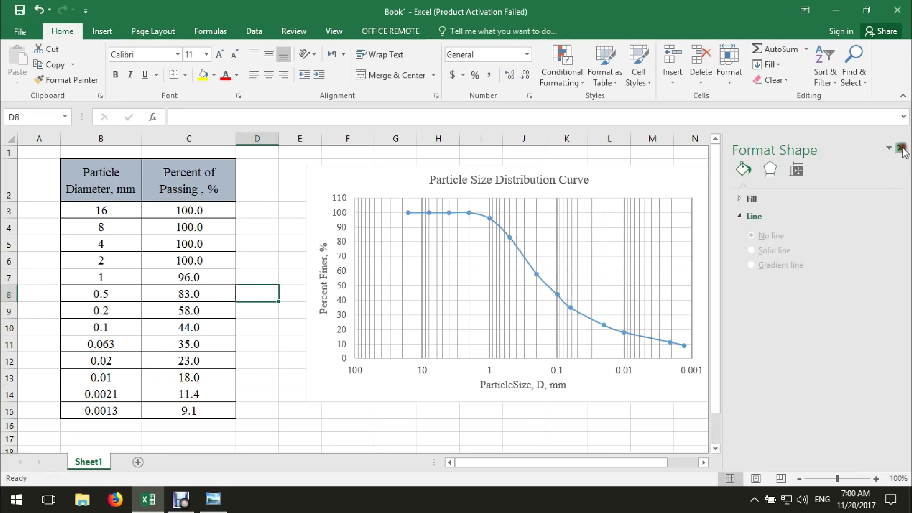
pyautogui.click(902, 148)
# - Move the chart farther right of the data table and make it taller by extending its lower edge
pyautogui.click(385, 175)
pyautogui.moveTo(378, 177); pyautogui.dragTo(462, 179)
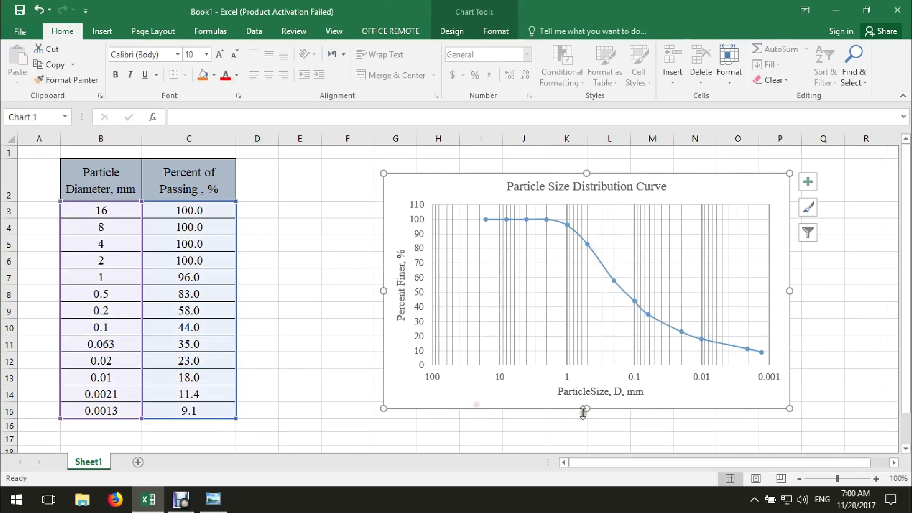
pyautogui.moveTo(587, 407); pyautogui.dragTo(587, 430)
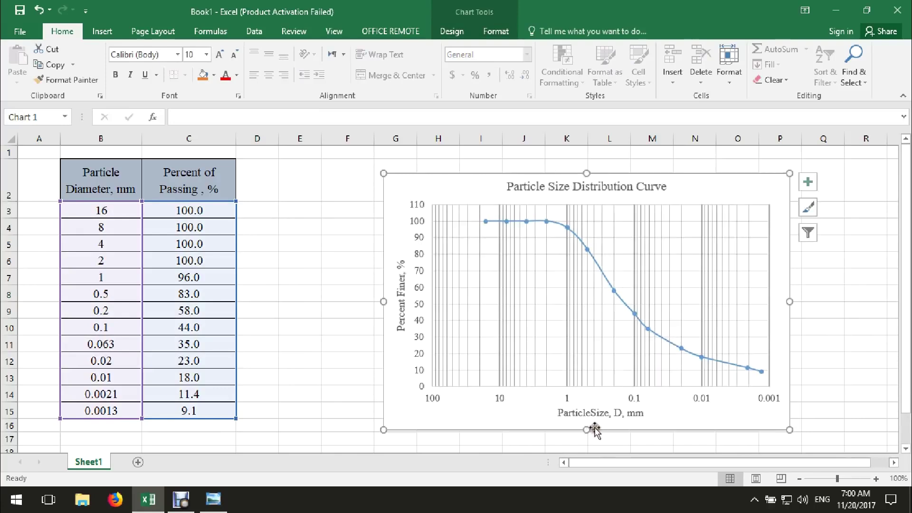
pyautogui.click(675, 237)
pyautogui.click(721, 201)
pyautogui.click(641, 233)
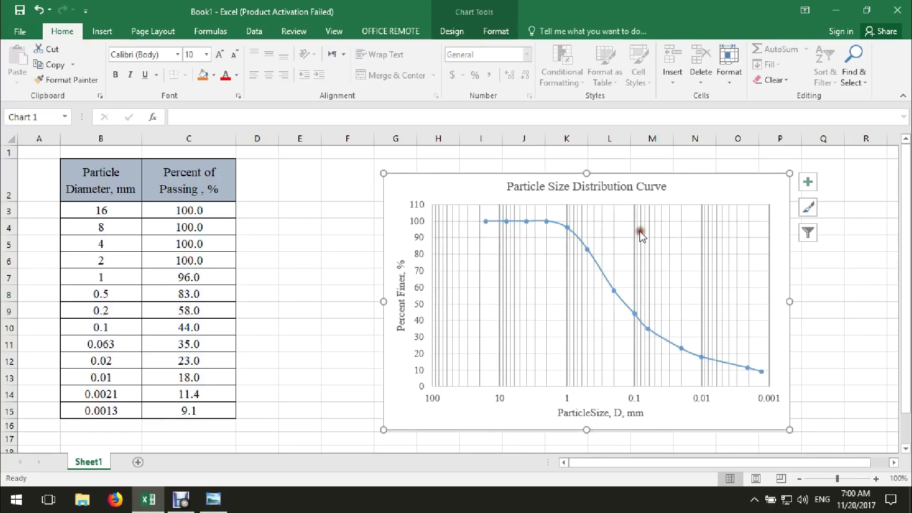
# - Narrow the chart's plot area slightly from its left side
pyautogui.click(464, 229)
pyautogui.moveTo(435, 290); pyautogui.dragTo(441, 291)
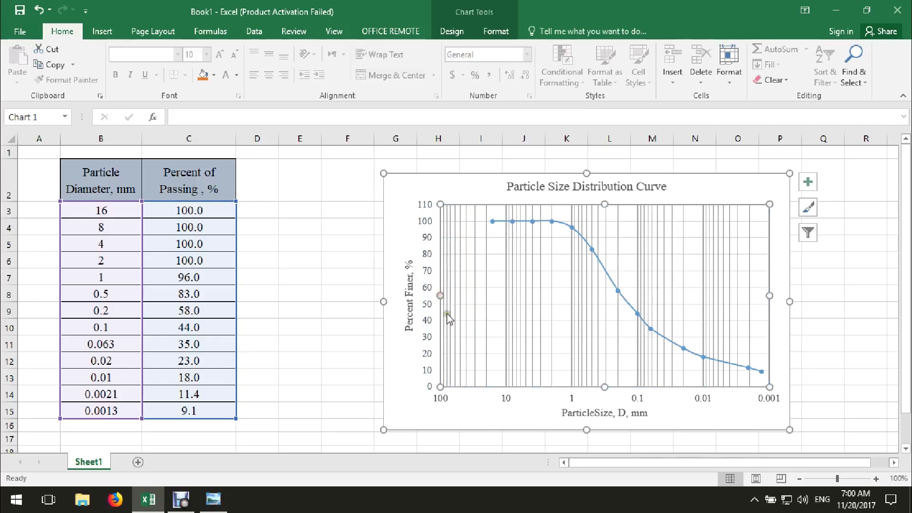
pyautogui.click(408, 306)
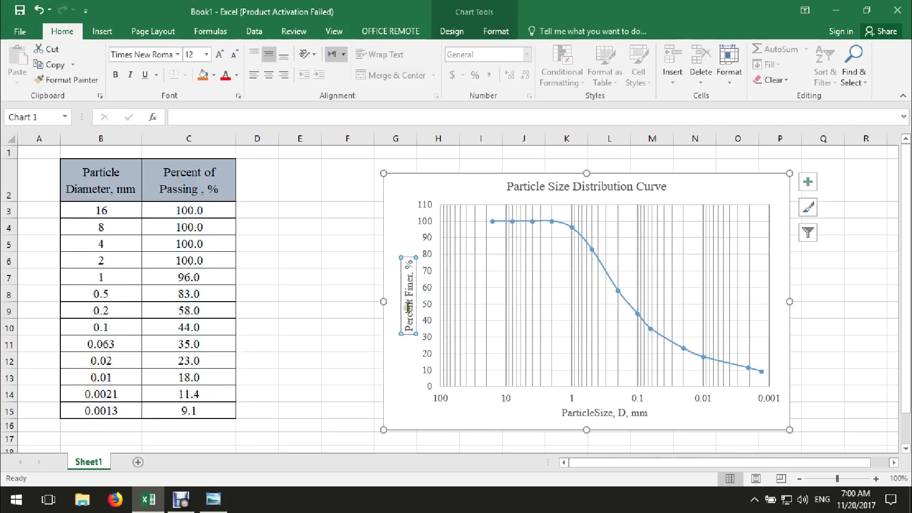
pyautogui.click(362, 305)
# - Move the chart over columns H to Q and check the reference curve picture in Windows Photo Viewer before returning to Excel
pyautogui.click(413, 186)
pyautogui.moveTo(413, 187); pyautogui.dragTo(476, 189)
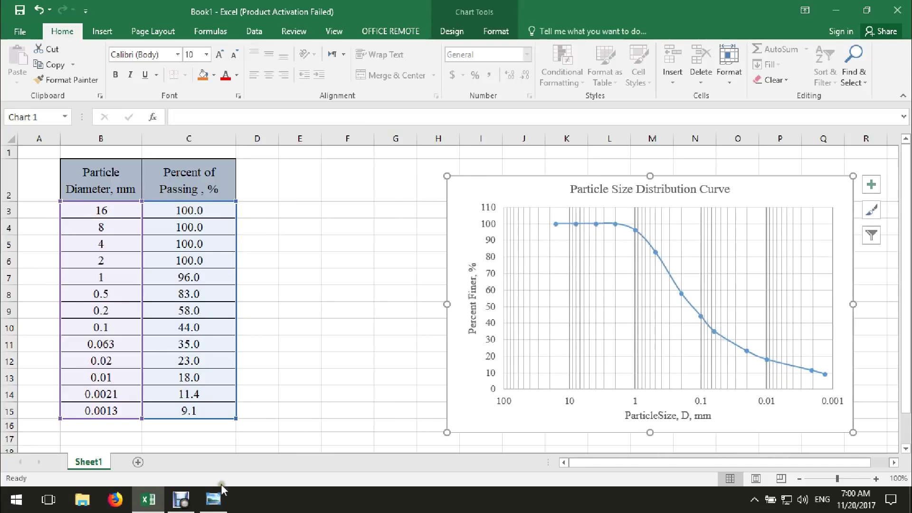
pyautogui.click(219, 495)
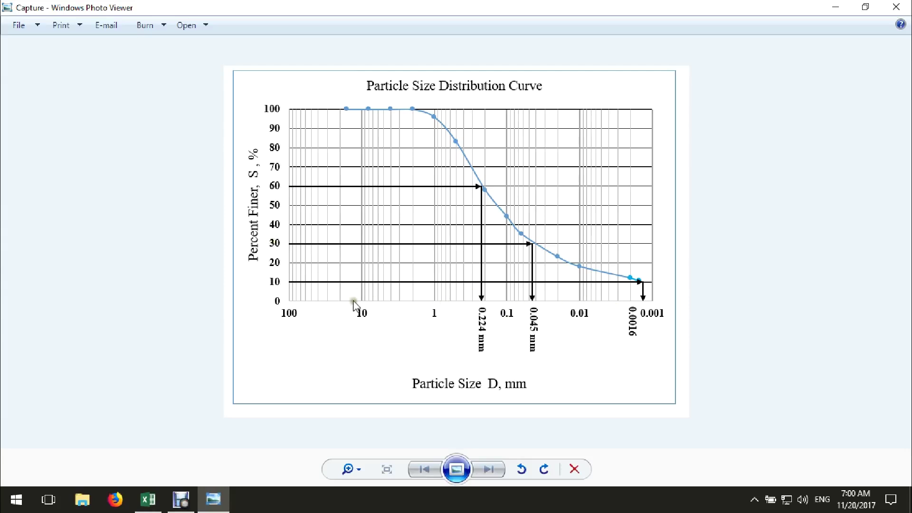
pyautogui.click(148, 498)
# - Apply all borders to cells E7:F9 and enter the label "D 60" in E7
pyautogui.moveTo(301, 279); pyautogui.dragTo(342, 313)
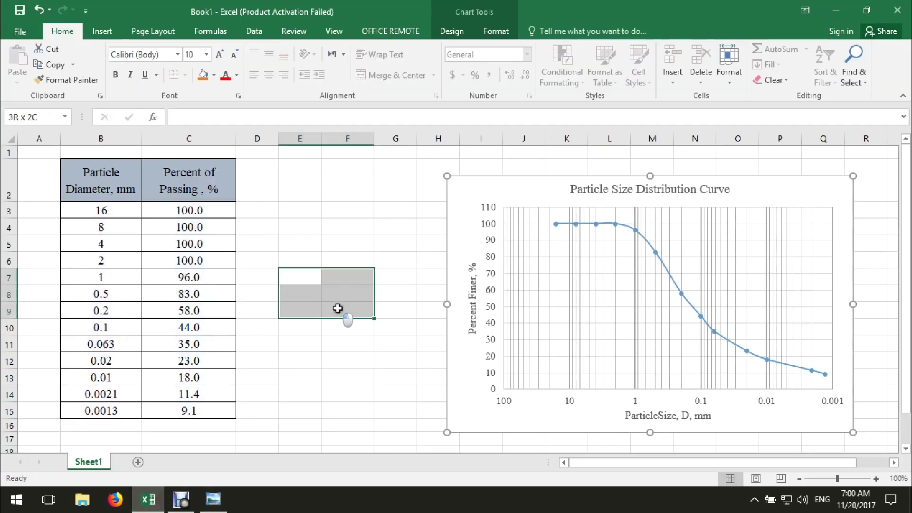
pyautogui.click(184, 75)
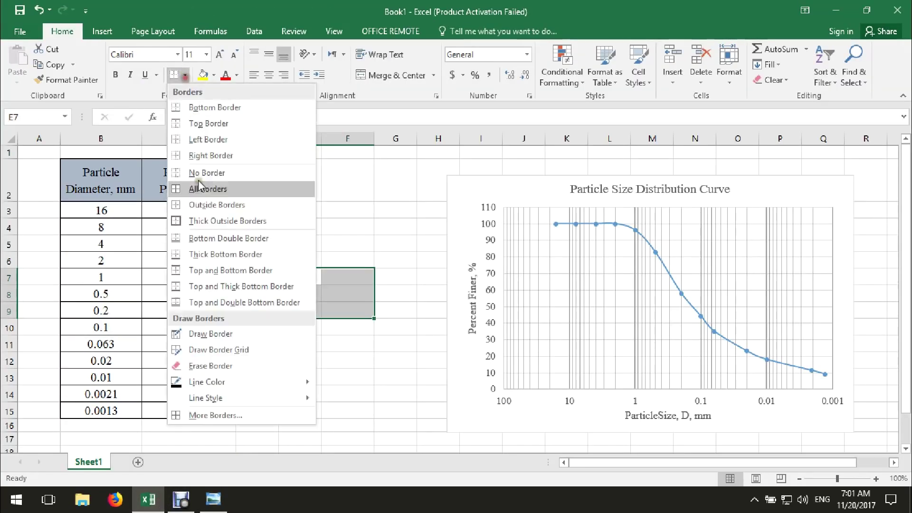
pyautogui.click(216, 187)
pyautogui.click(295, 277)
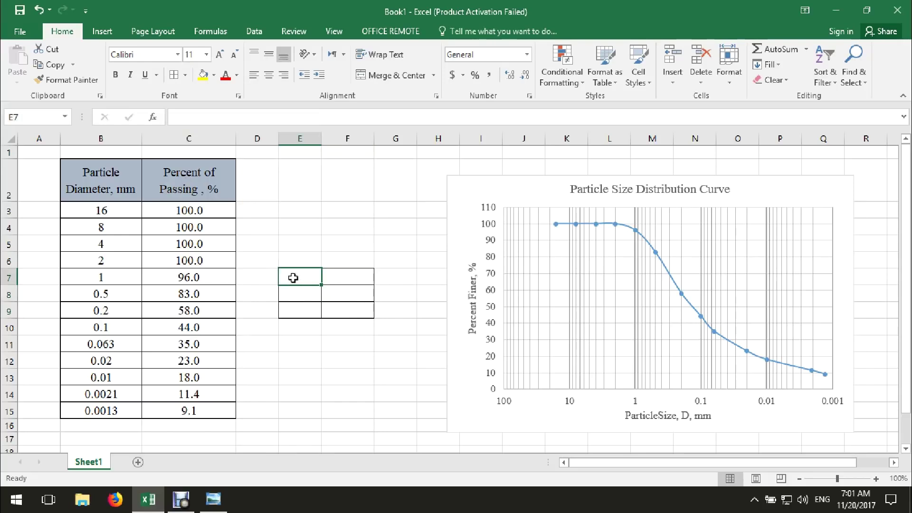
pyautogui.write('D 60')
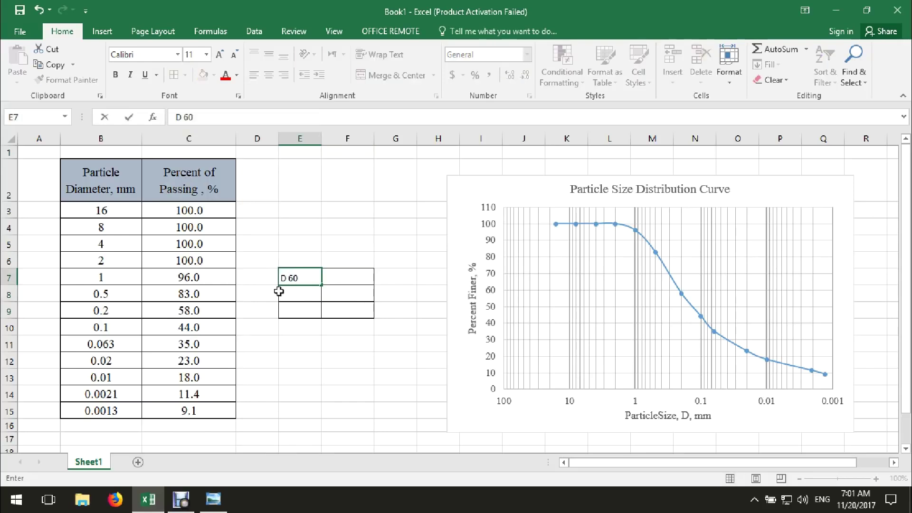
pyautogui.click(300, 349)
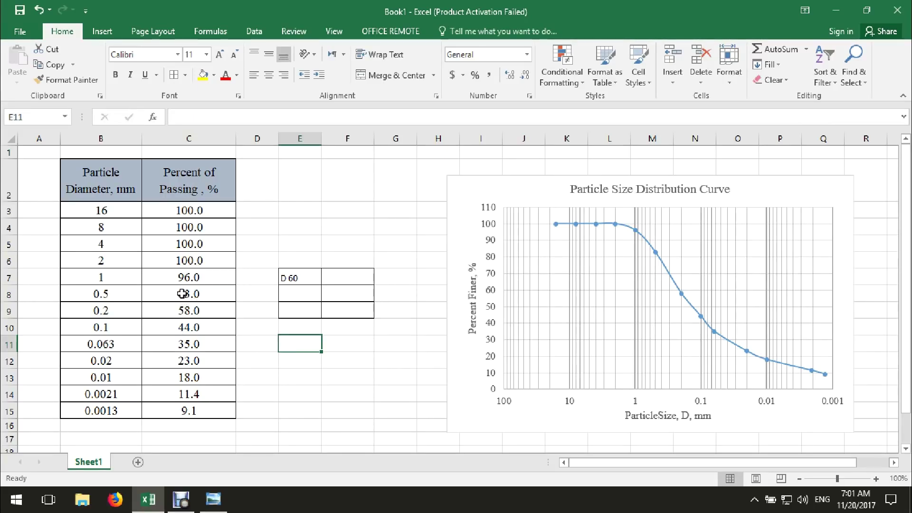
# - Insert the TREND function in cell F7 with the particle diameters in B8:B9 as Known_ys
pyautogui.click(183, 308)
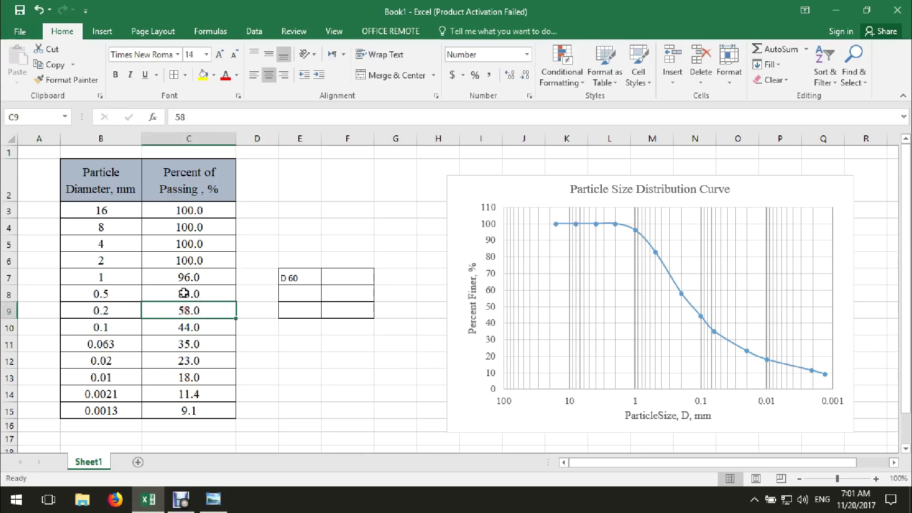
pyautogui.click(332, 274)
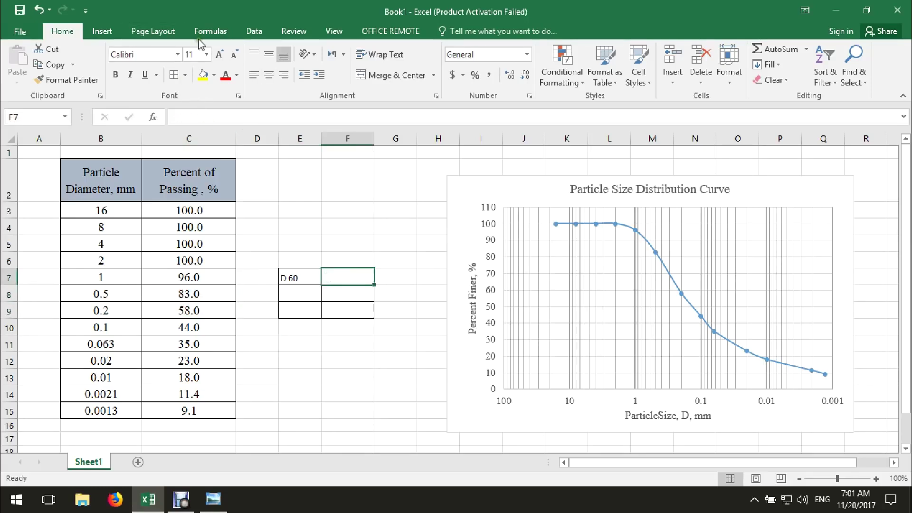
pyautogui.click(212, 32)
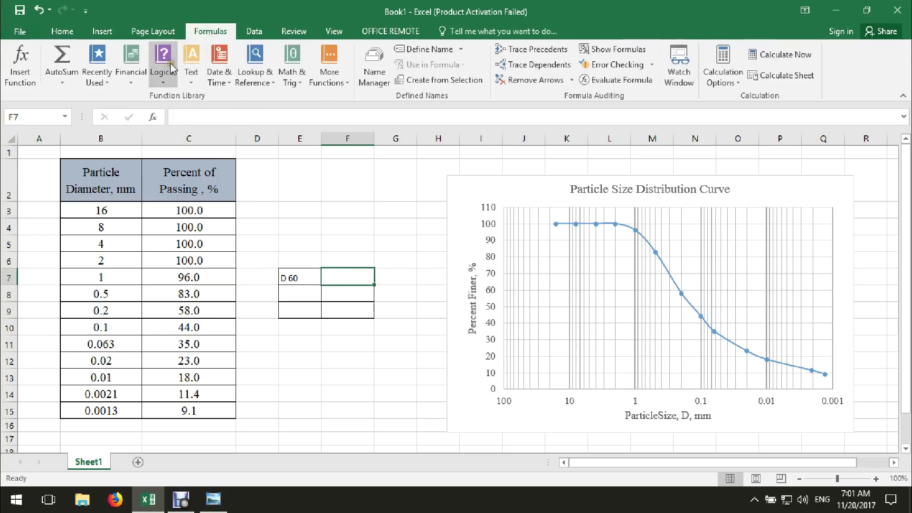
pyautogui.click(97, 76)
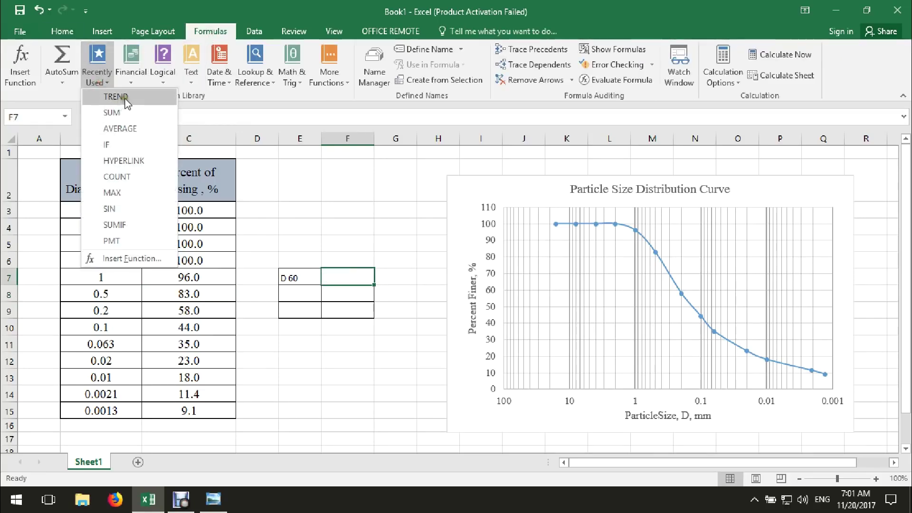
pyautogui.click(126, 100)
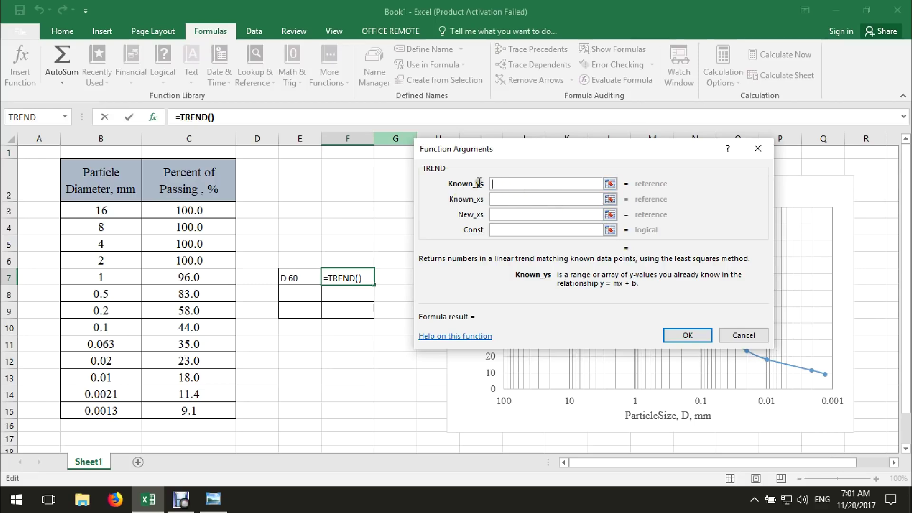
pyautogui.click(610, 185)
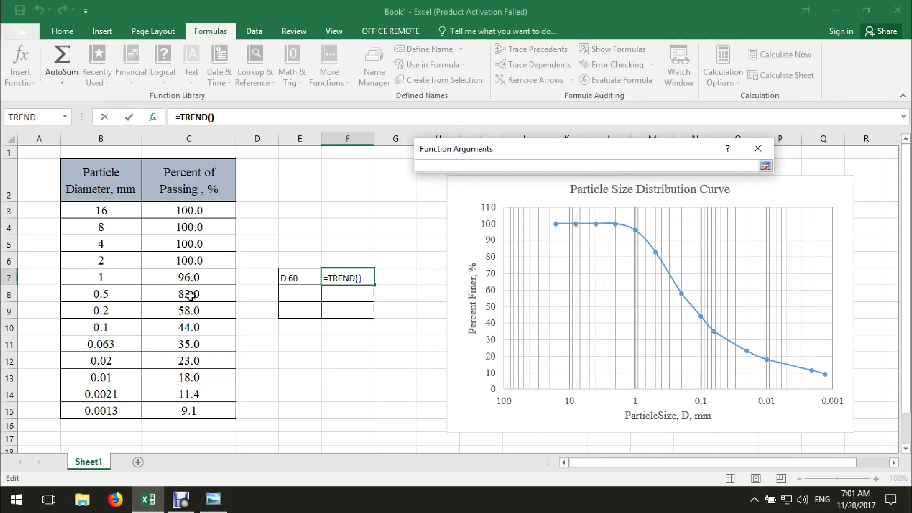
pyautogui.moveTo(102, 294); pyautogui.dragTo(102, 311)
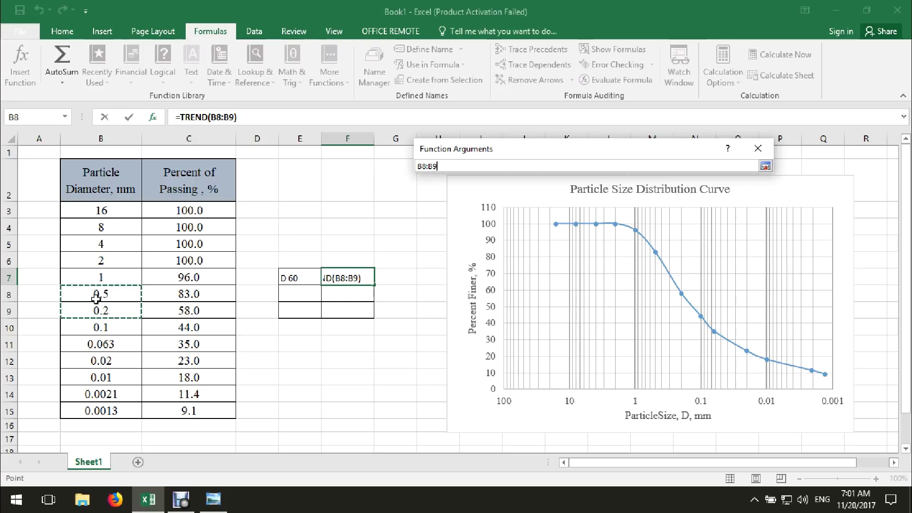
pyautogui.click(765, 166)
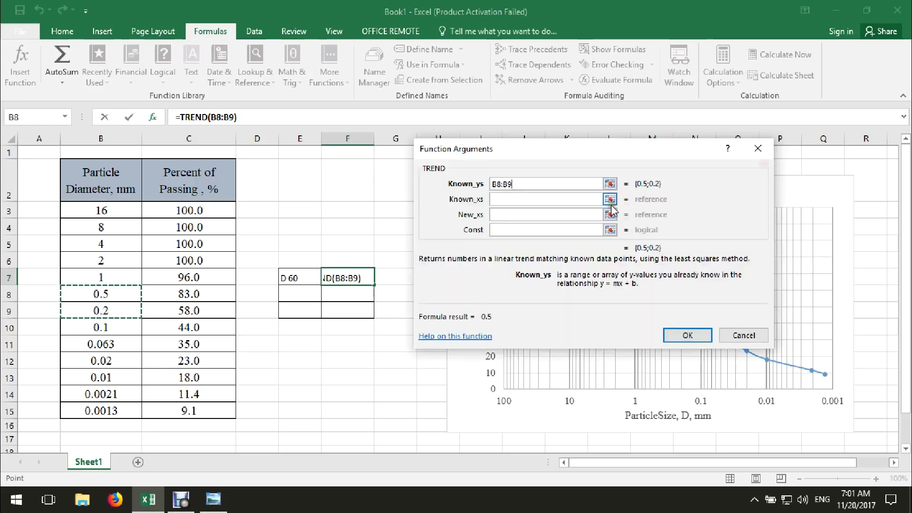
# - Complete the TREND function with C8:C9 as Known_xs and 60 as New_xs, and confirm it
pyautogui.click(506, 199)
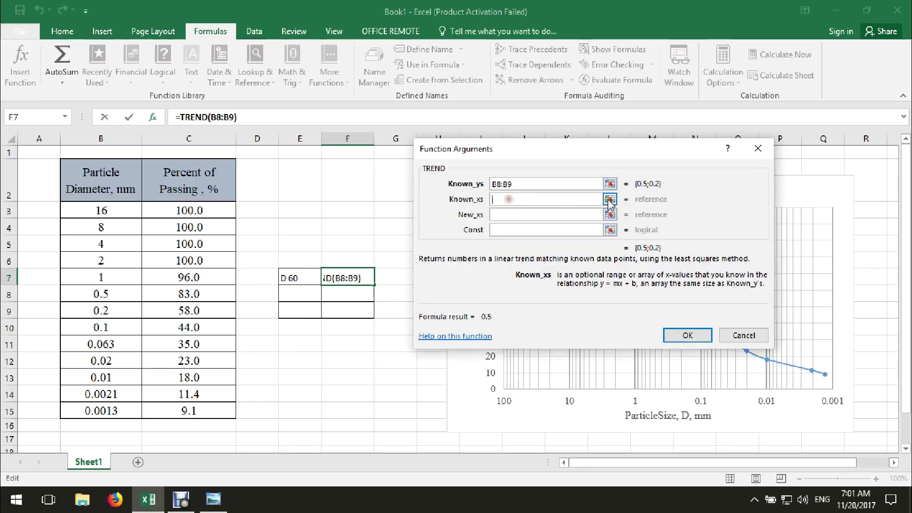
pyautogui.click(610, 199)
pyautogui.moveTo(191, 297)
pyautogui.mouseDown()
pyautogui.moveTo(213, 315)
pyautogui.moveTo(186, 312)
pyautogui.mouseUp()
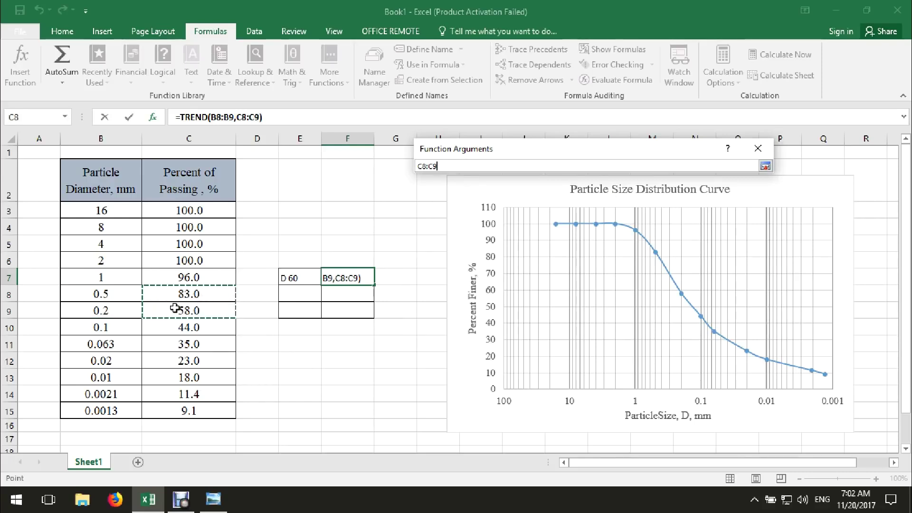
pyautogui.click(764, 167)
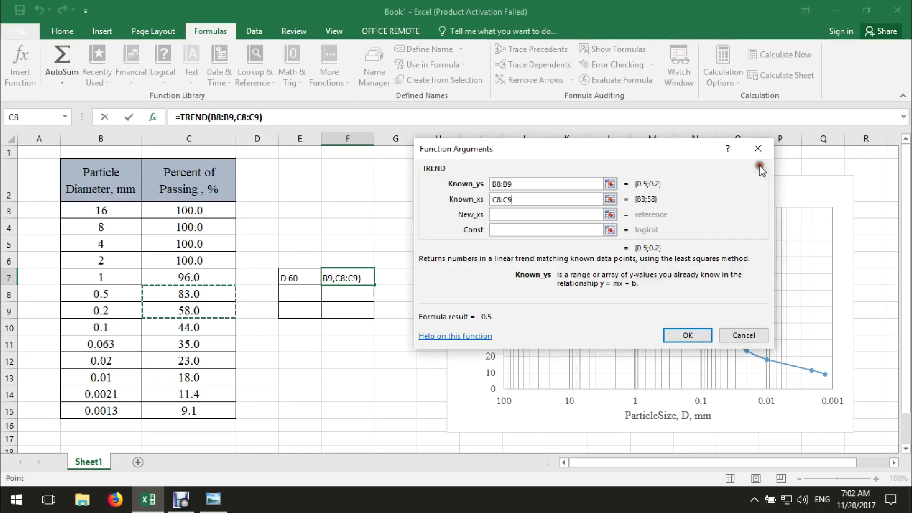
pyautogui.click(552, 215)
pyautogui.write('60')
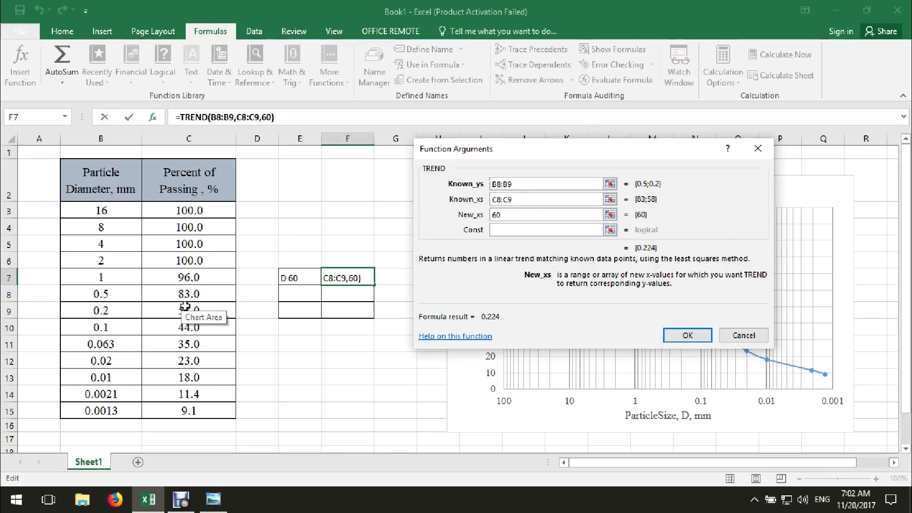
pyautogui.click(494, 215)
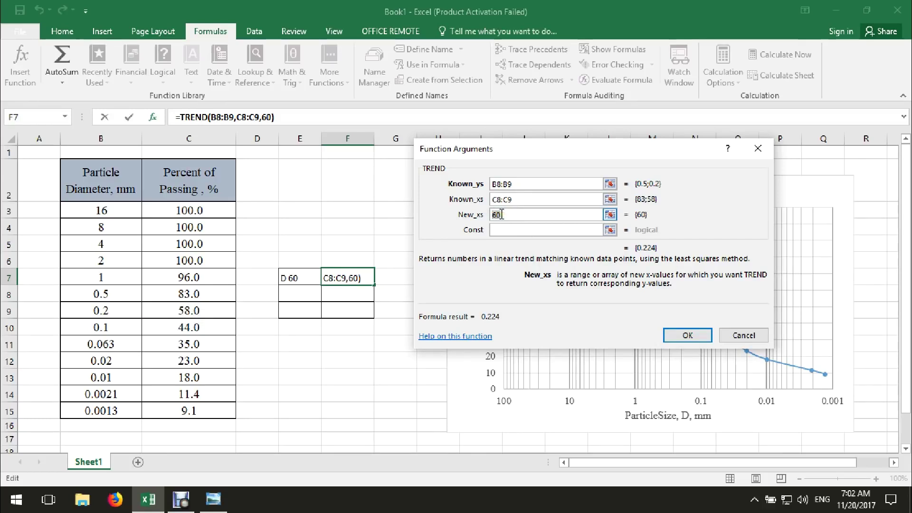
pyautogui.moveTo(524, 198); pyautogui.dragTo(492, 199)
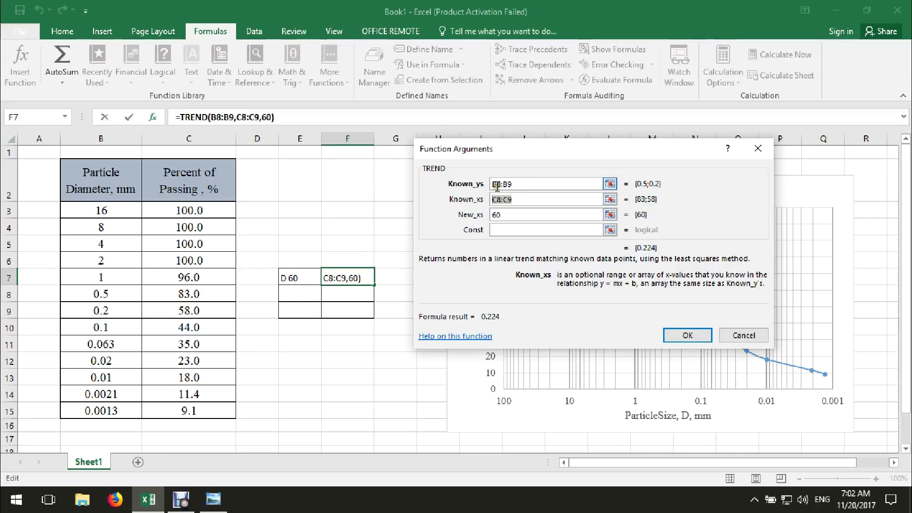
pyautogui.click(515, 183)
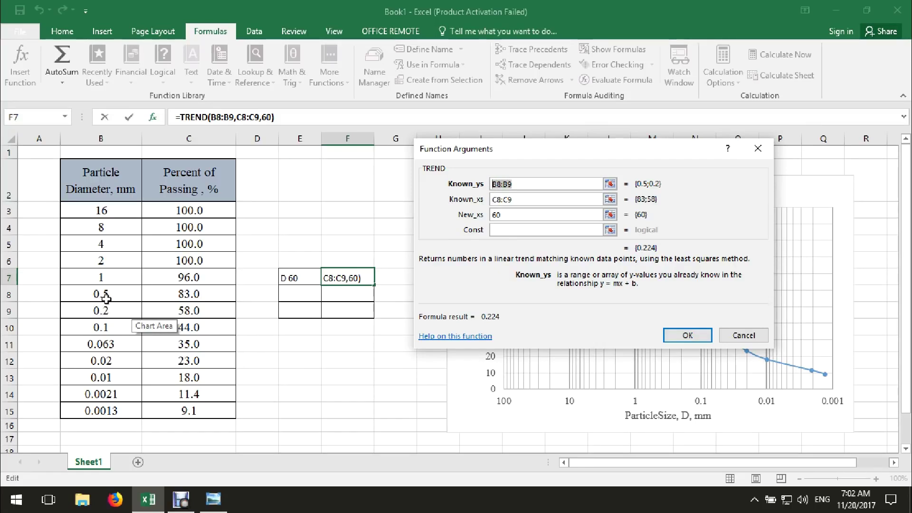
pyautogui.click(689, 336)
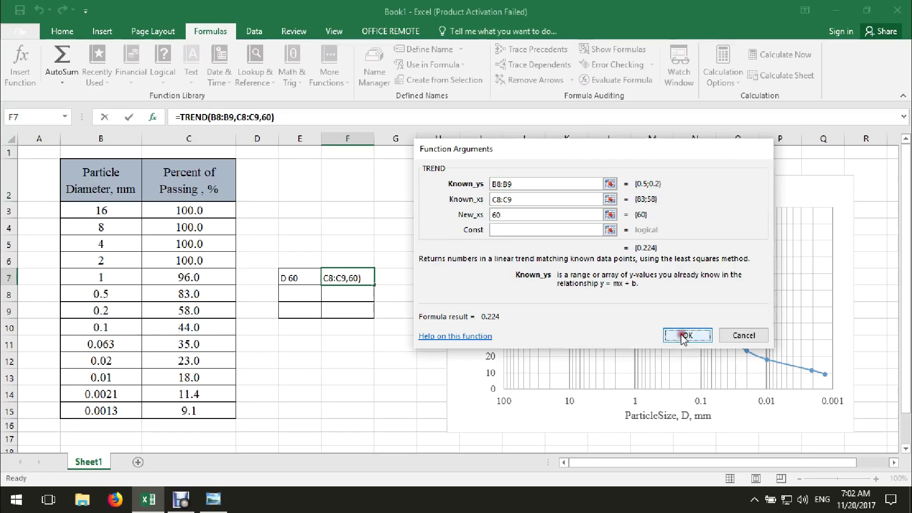
# - Compare the D 60 result in F7 with the diameters in B8 and B9, and select cell E8
pyautogui.click(347, 280)
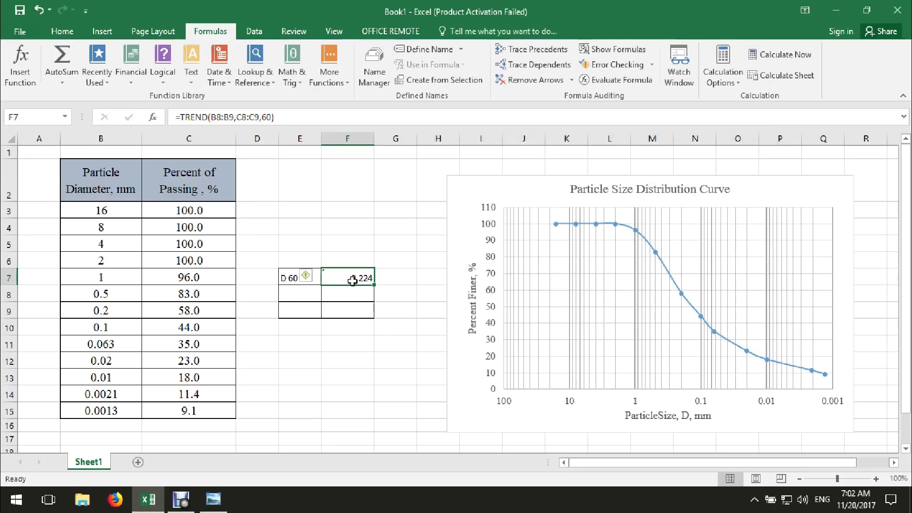
pyautogui.click(100, 310)
pyautogui.click(101, 293)
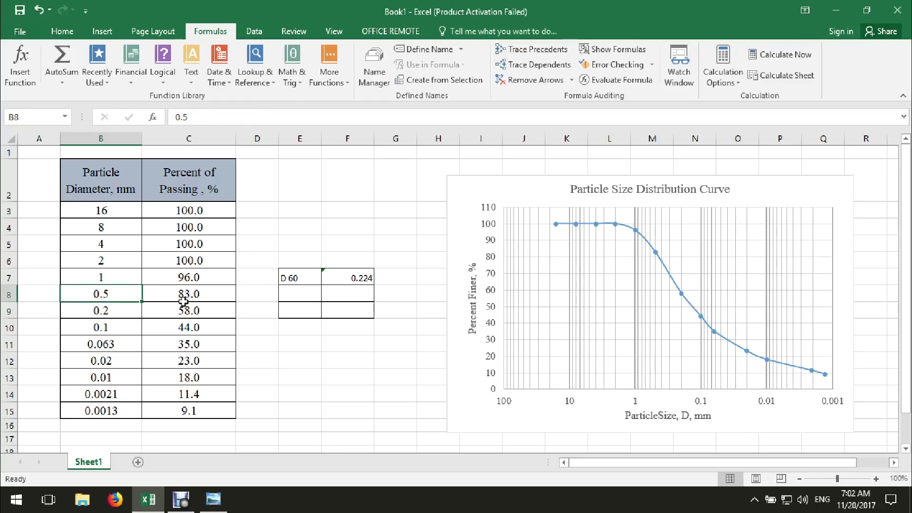
pyautogui.click(356, 276)
pyautogui.click(399, 297)
pyautogui.click(295, 294)
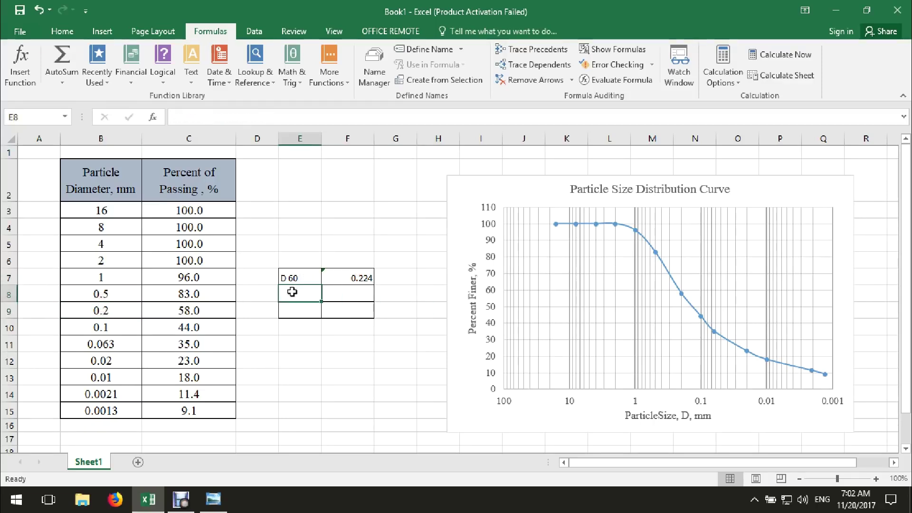
# - Enter the label "D 30" in E8 and insert the TREND function in F8 with B11:B12 as Known_ys
pyautogui.write('D 30')
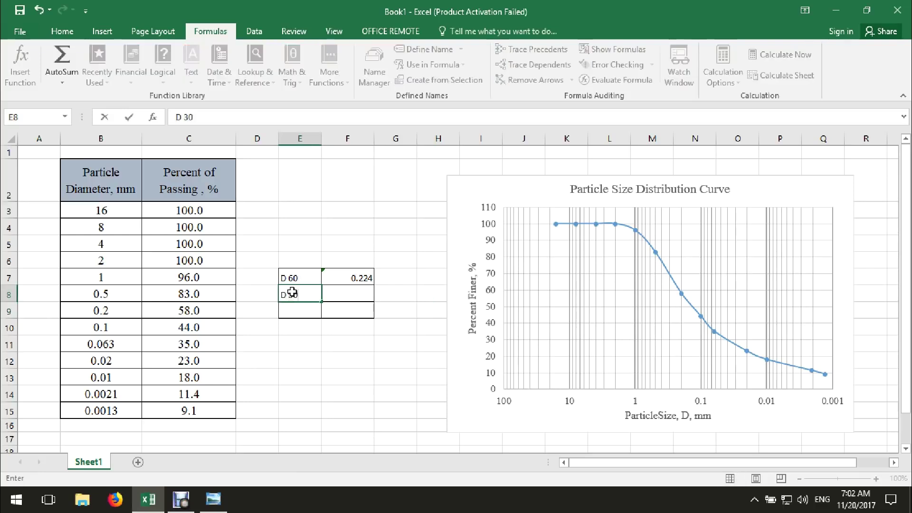
pyautogui.click(329, 293)
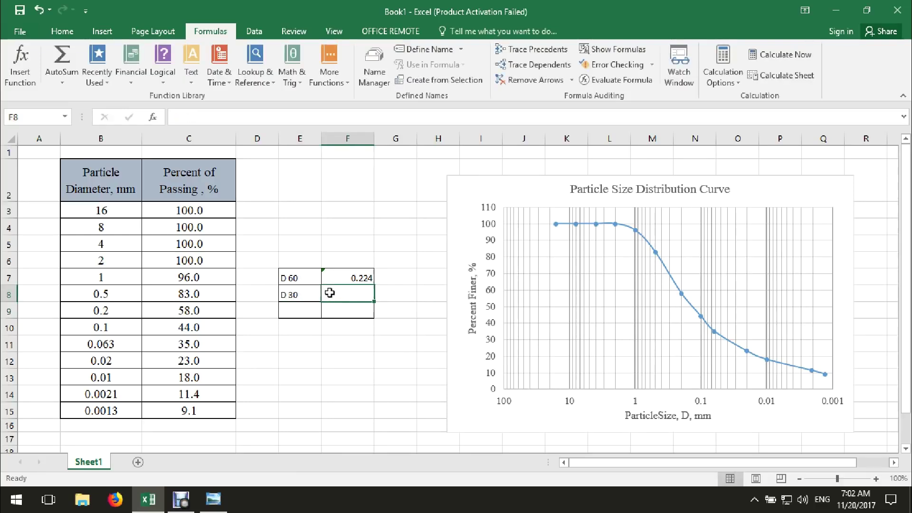
pyautogui.click(98, 64)
pyautogui.click(116, 95)
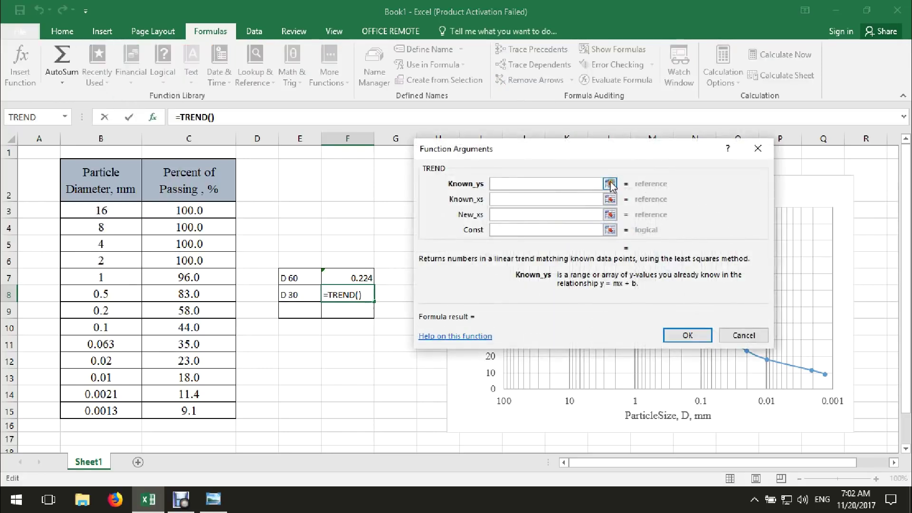
pyautogui.click(610, 184)
pyautogui.click(200, 346)
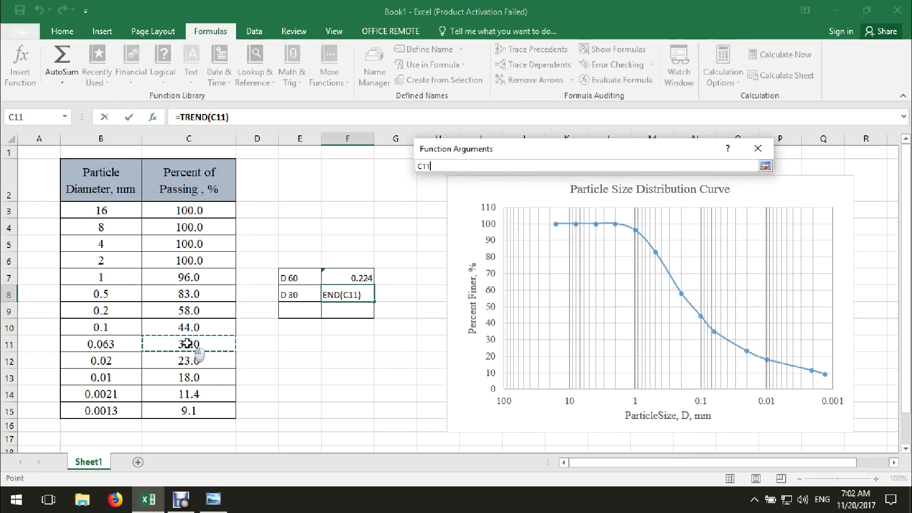
pyautogui.click(114, 350)
pyautogui.moveTo(114, 350); pyautogui.dragTo(114, 361)
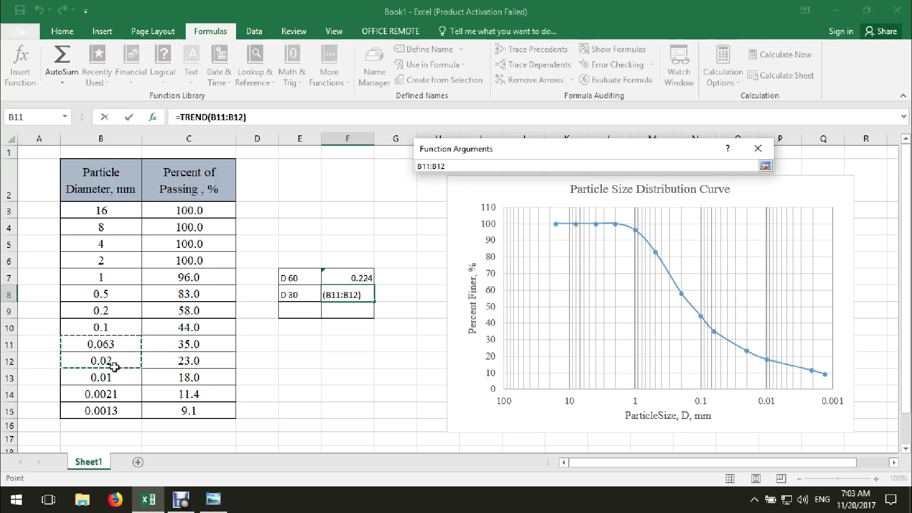
pyautogui.click(765, 165)
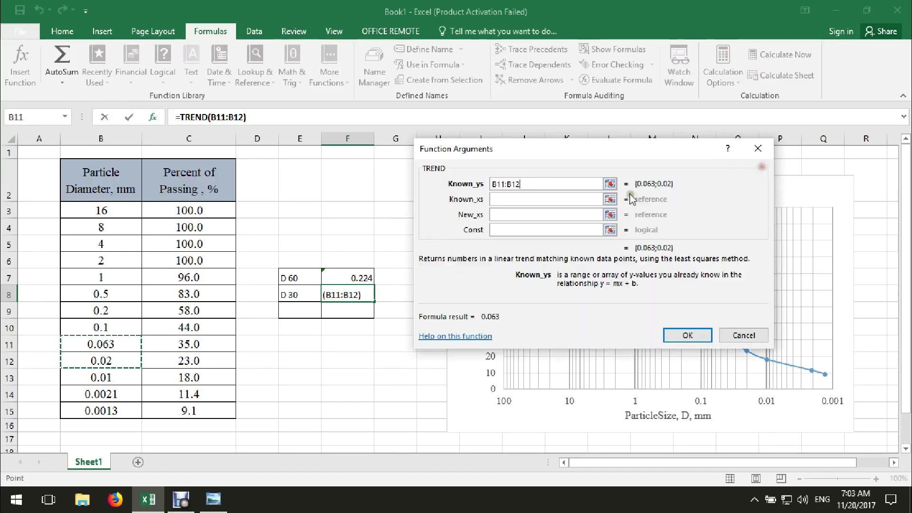
# - Complete the TREND function in F8 with C11:C12 as Known_xs and 30 as New_xs, and confirm it
pyautogui.click(608, 198)
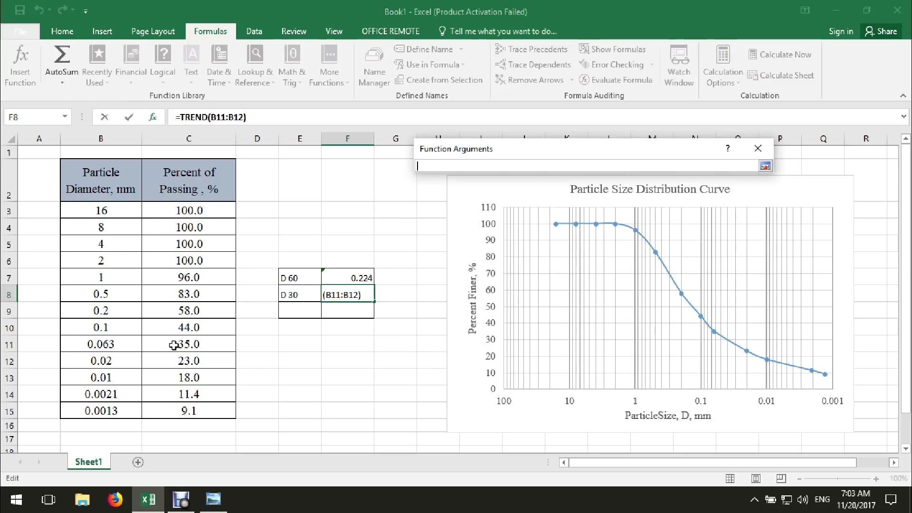
pyautogui.moveTo(172, 346); pyautogui.dragTo(172, 362)
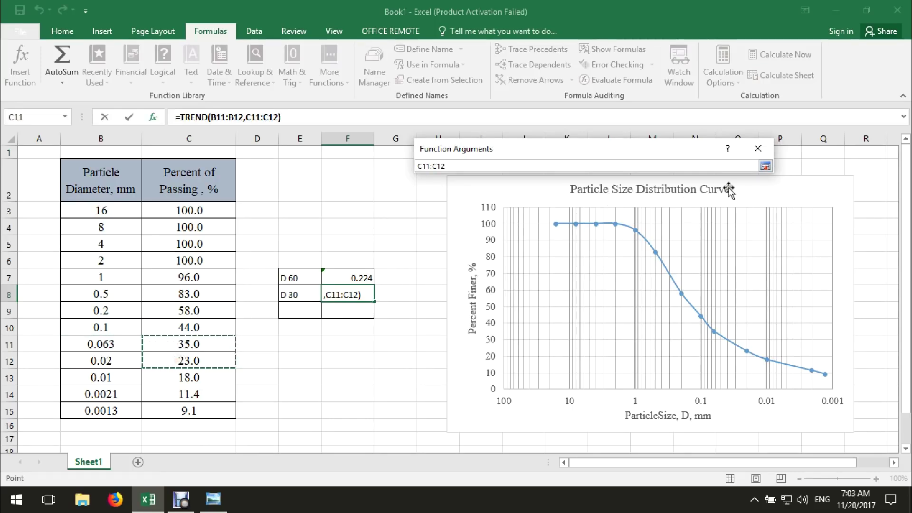
pyautogui.click(765, 166)
pyautogui.click(554, 214)
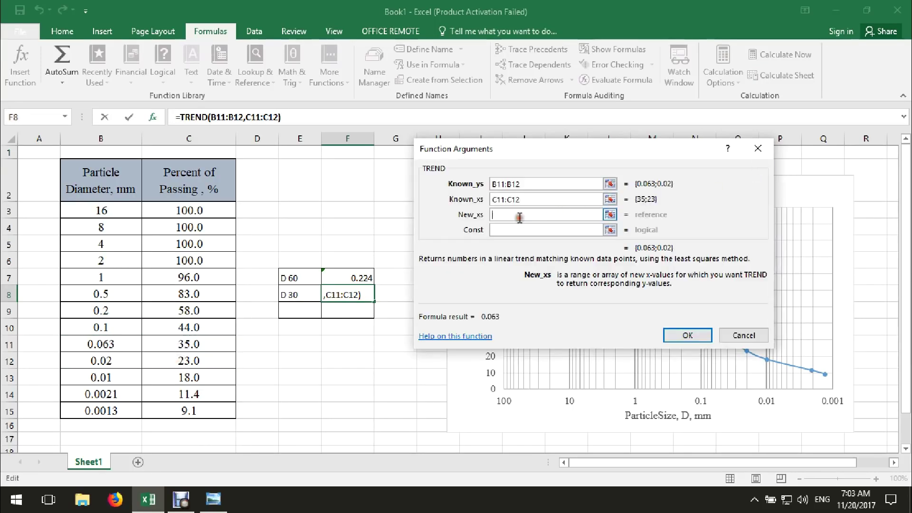
pyautogui.write('30')
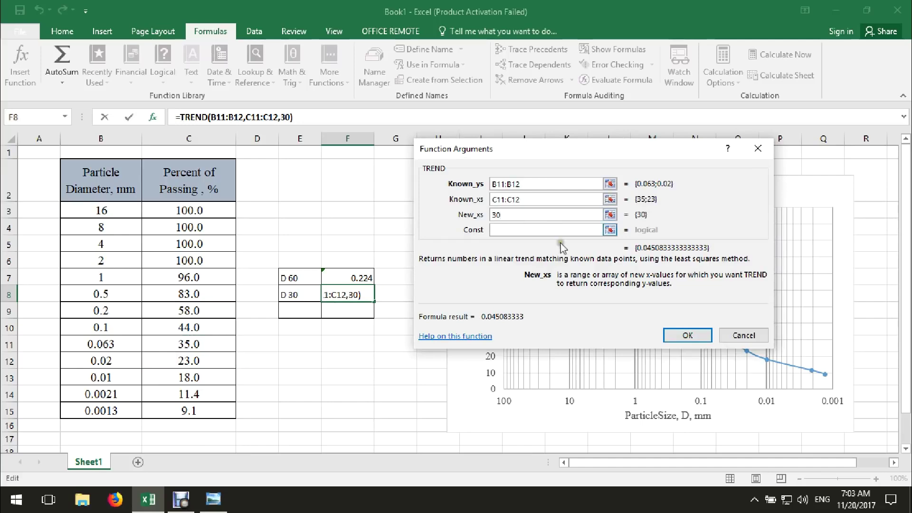
pyautogui.click(688, 335)
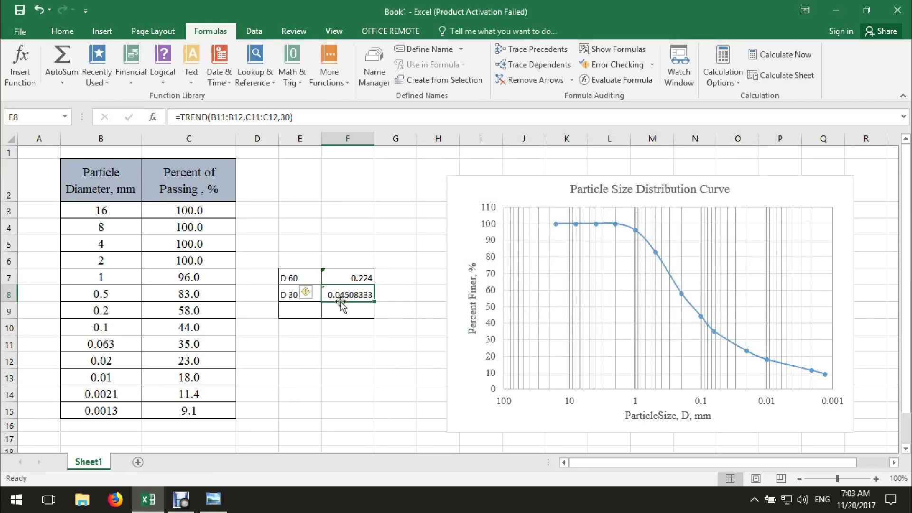
# - Reduce the D 30 result in F8 to three decimal places
pyautogui.click(62, 31)
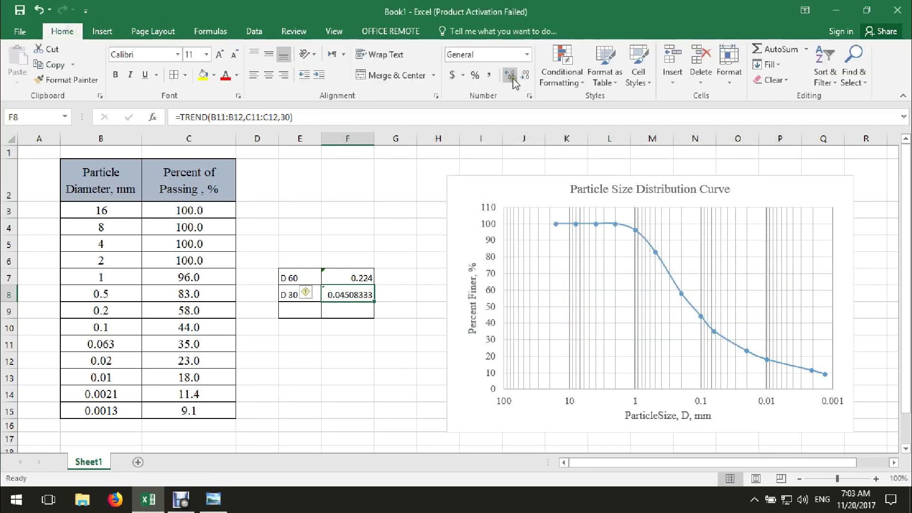
pyautogui.click(525, 74)
pyautogui.click(526, 74)
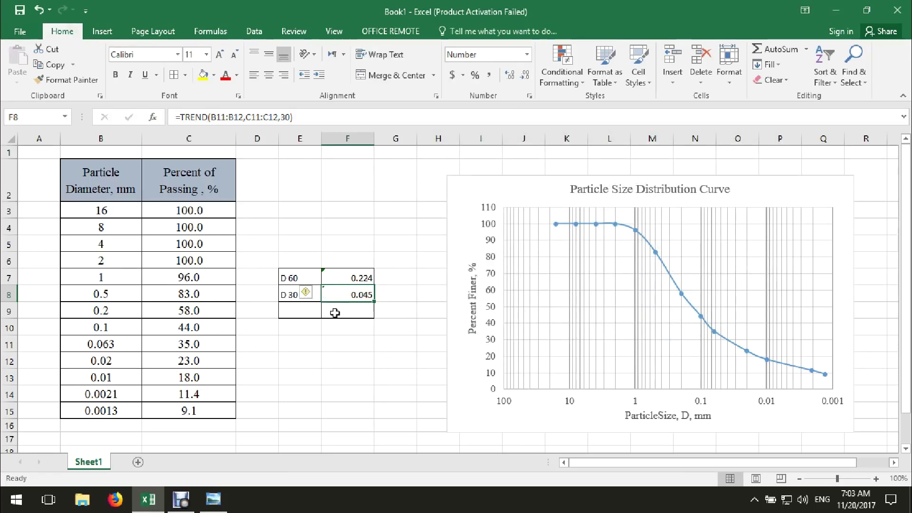
# - Enter the label "D 10" in E9 and insert the TREND function in F9 with B14:B15 as Known_ys
pyautogui.click(305, 314)
pyautogui.write('D 3')
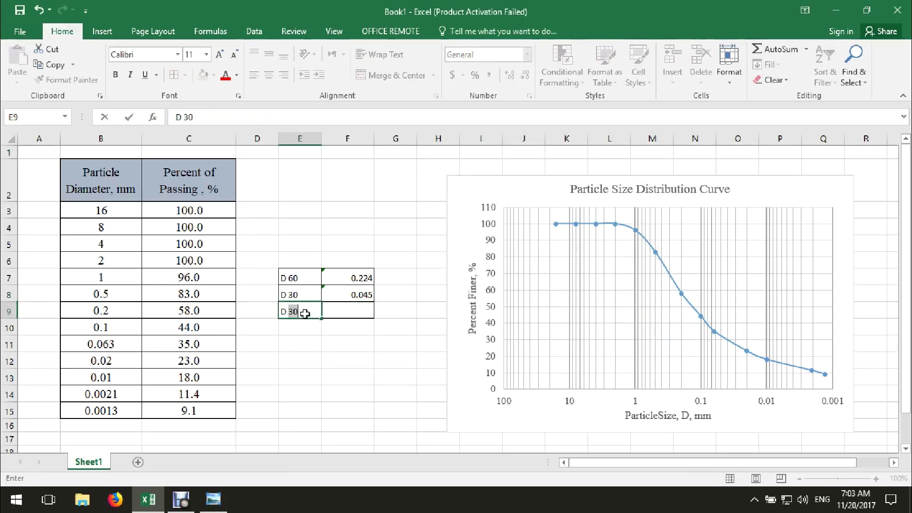
pyautogui.click(351, 315)
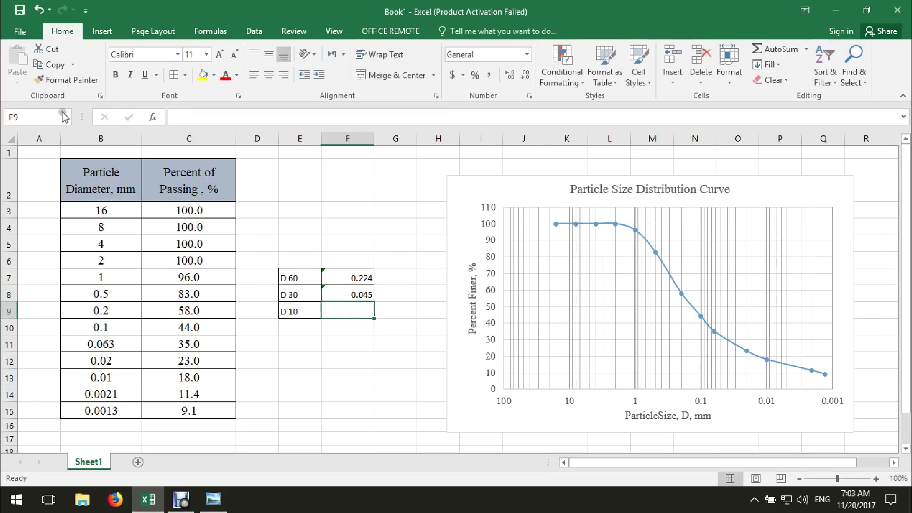
pyautogui.click(223, 34)
pyautogui.click(97, 75)
pyautogui.click(109, 95)
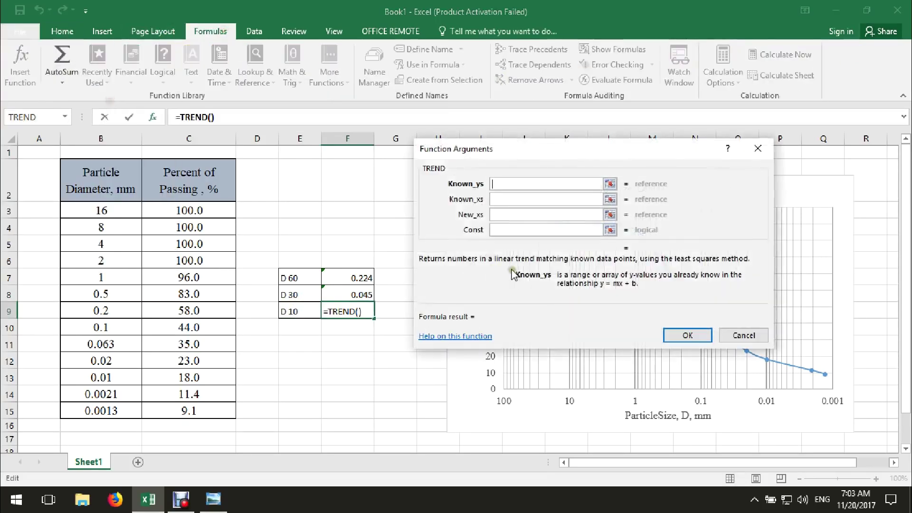
pyautogui.click(610, 184)
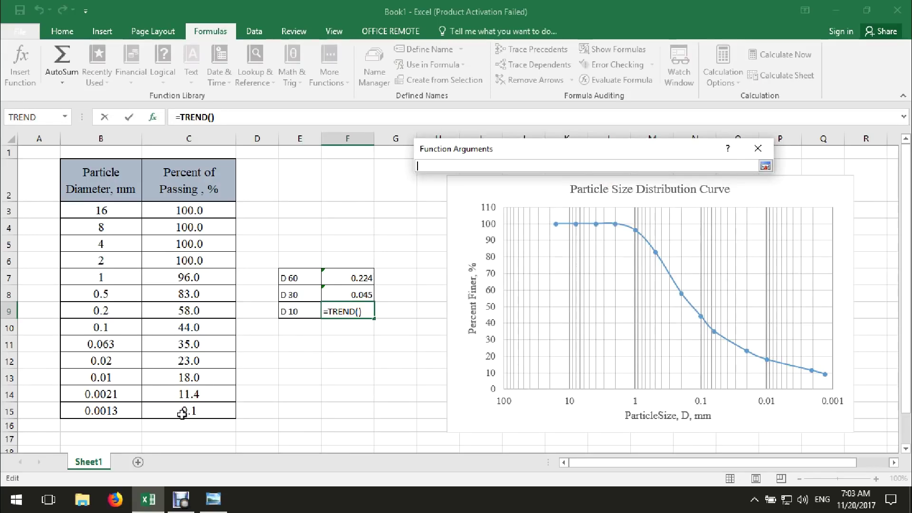
pyautogui.moveTo(100, 394); pyautogui.dragTo(101, 412)
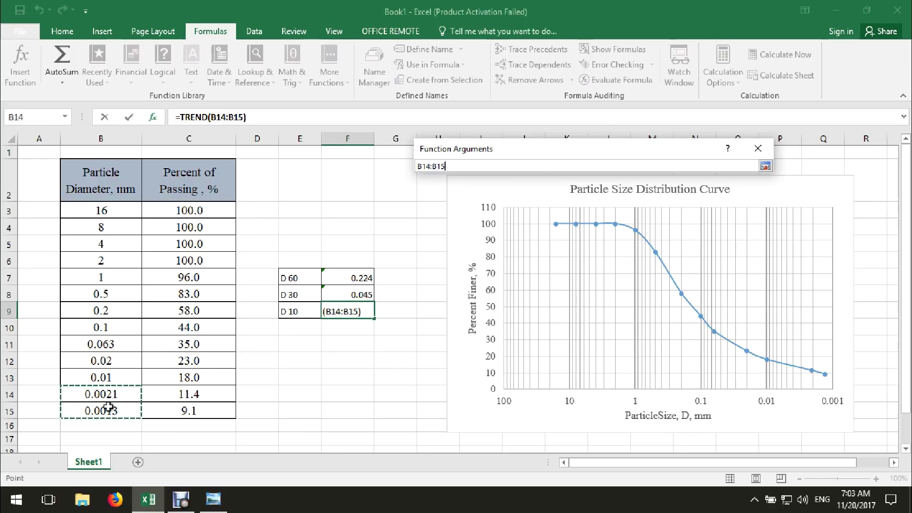
pyautogui.click(765, 166)
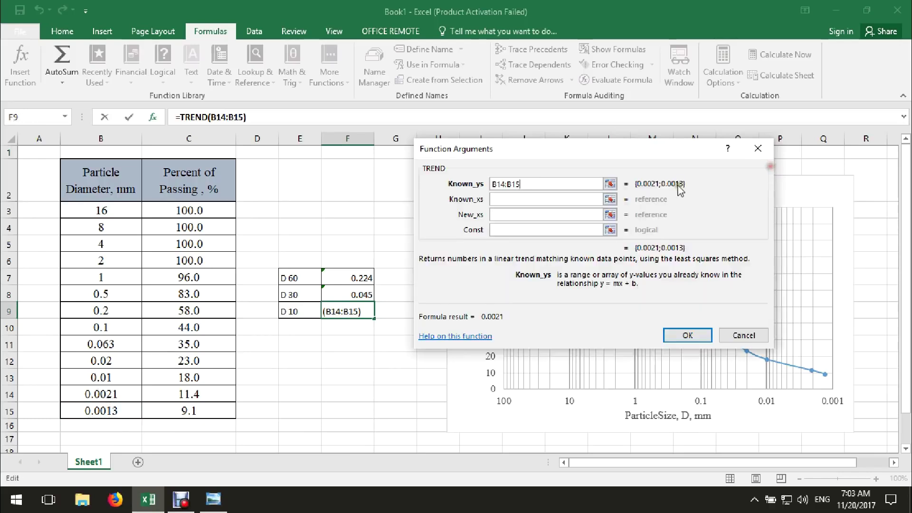
# - Complete the TREND function in F9 with C14:C15 as Known_xs and 10 as New_xs, and confirm it
pyautogui.click(610, 197)
pyautogui.moveTo(185, 392); pyautogui.dragTo(188, 412)
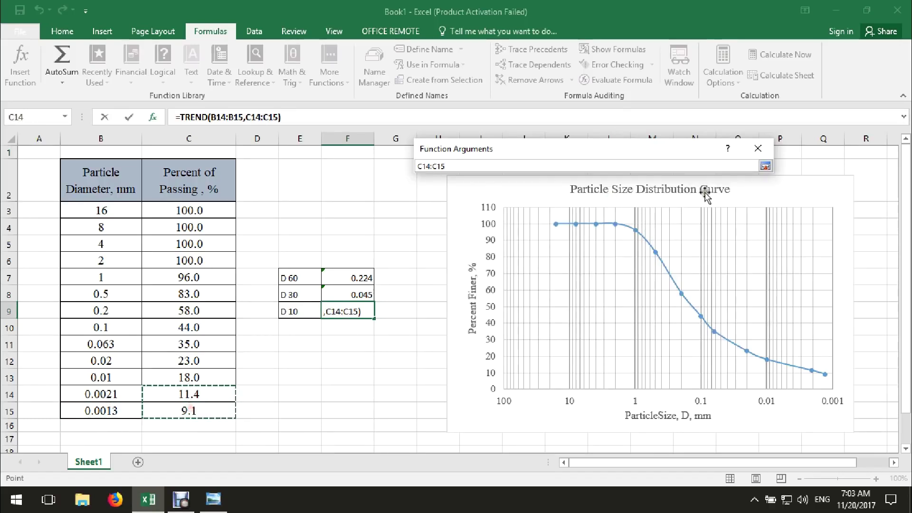
pyautogui.click(765, 166)
pyautogui.click(526, 214)
pyautogui.write('10')
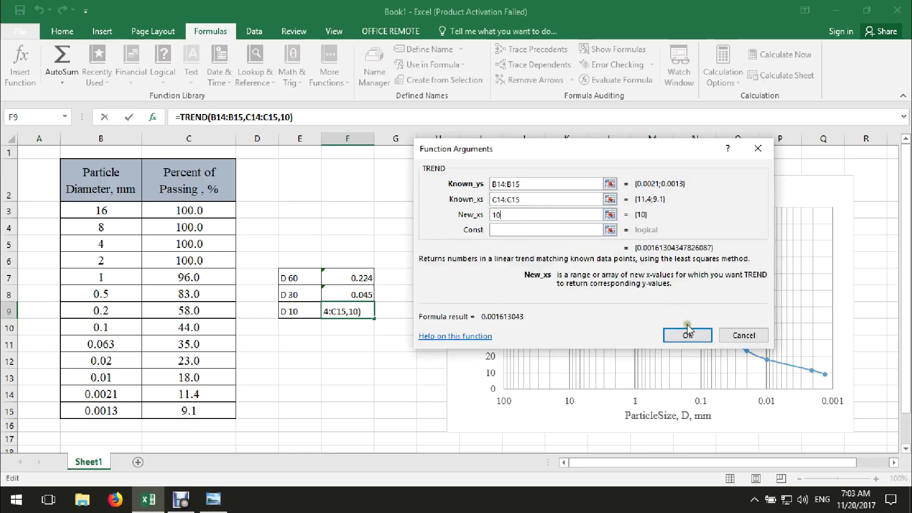
pyautogui.click(689, 336)
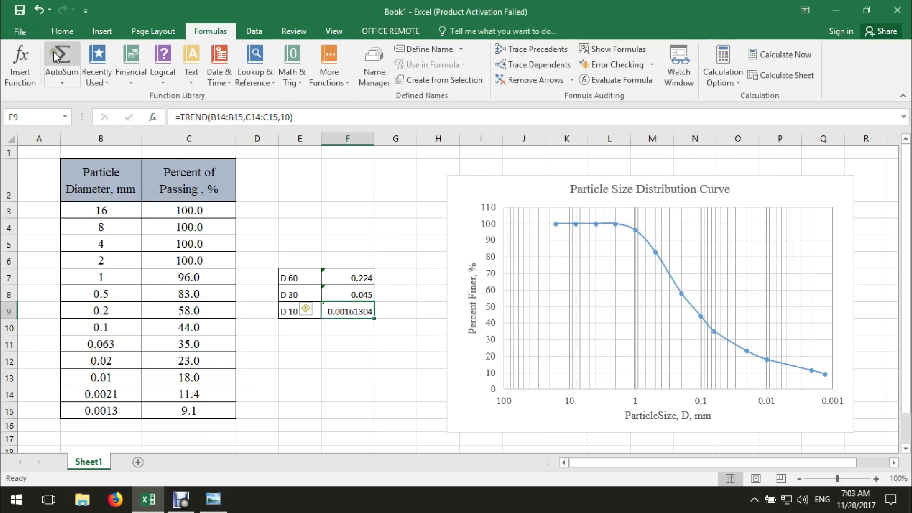
# - Reduce the D 10 result in F9 to four decimal places
pyautogui.click(63, 31)
pyautogui.click(526, 75)
pyautogui.click(527, 75)
pyautogui.click(299, 360)
# - Format cells E7:F9 in Times New Roman at size 12 and center their contents
pyautogui.moveTo(291, 275); pyautogui.dragTo(361, 308)
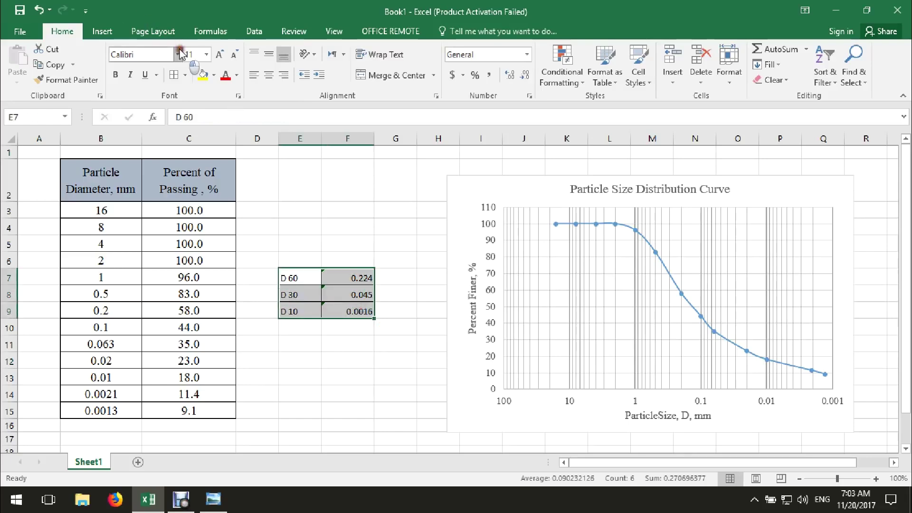
pyautogui.click(177, 54)
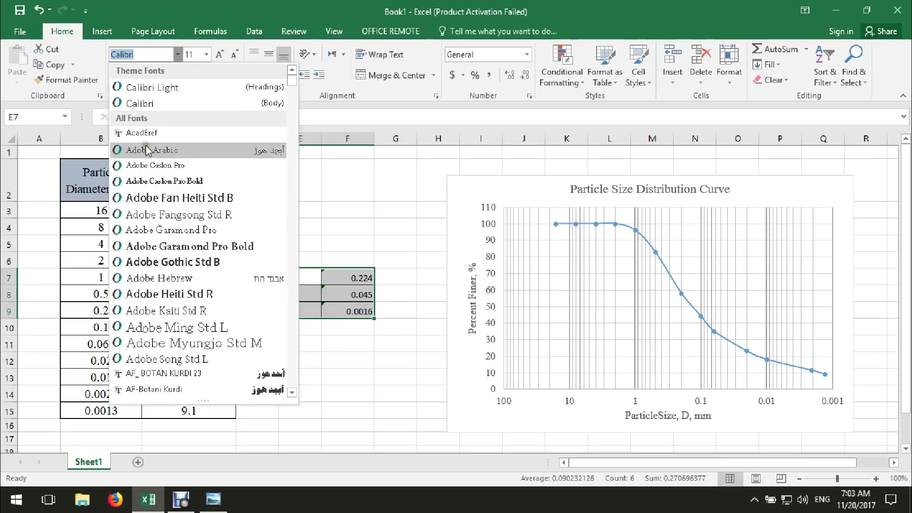
pyautogui.write('Times New Roma')
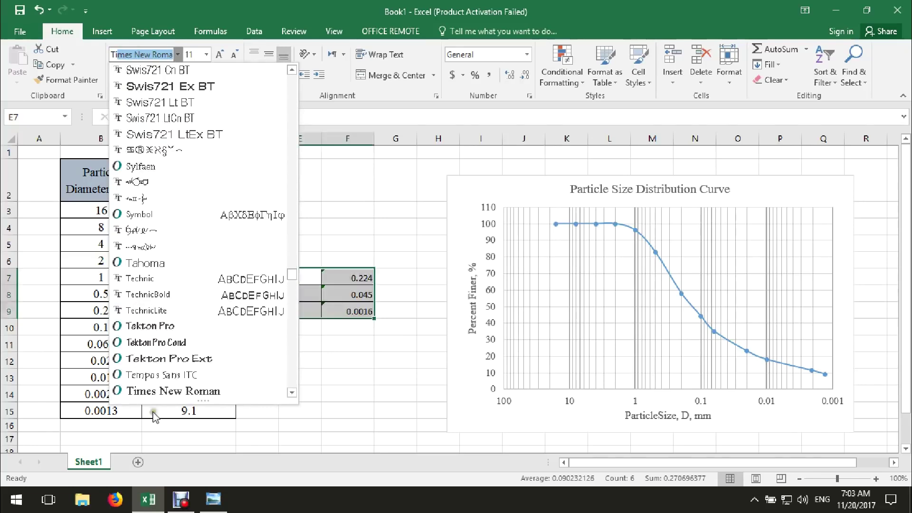
pyautogui.press('Return')
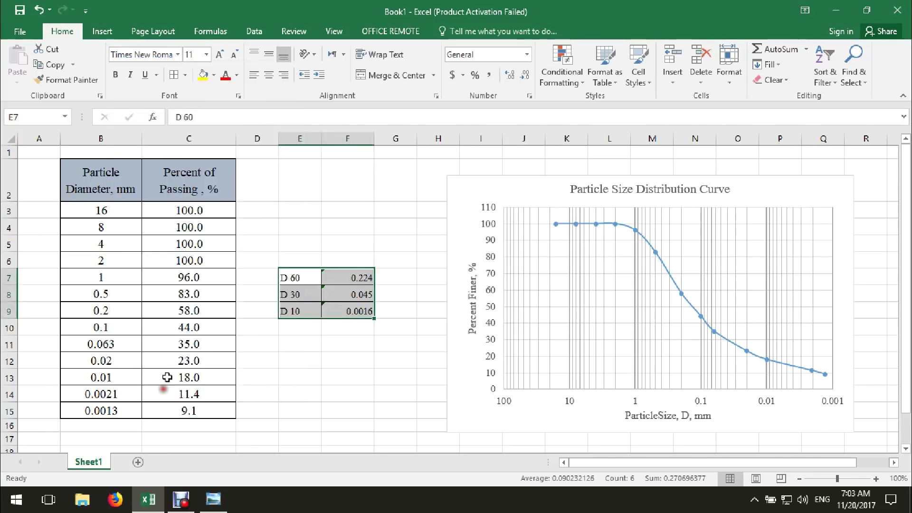
pyautogui.click(220, 54)
pyautogui.click(269, 74)
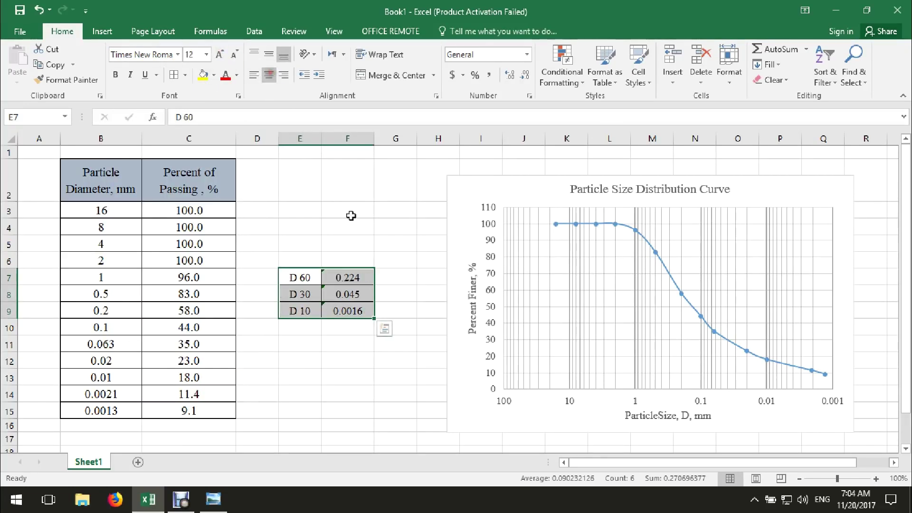
pyautogui.click(397, 244)
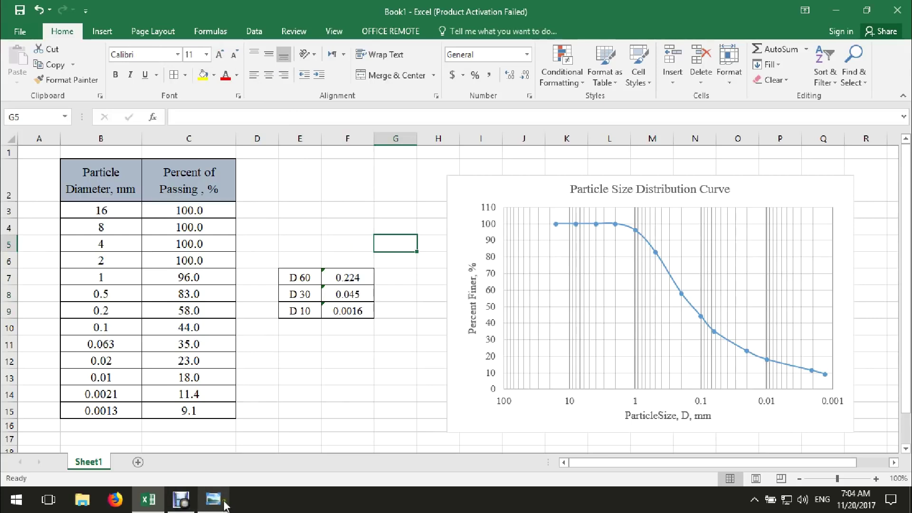
# - Switch to Windows Photo Viewer to examine the D60, D30 and D10 guide lines on the reference curve, and return to Excel
pyautogui.click(351, 328)
pyautogui.hotkey('alt', 'Tab')
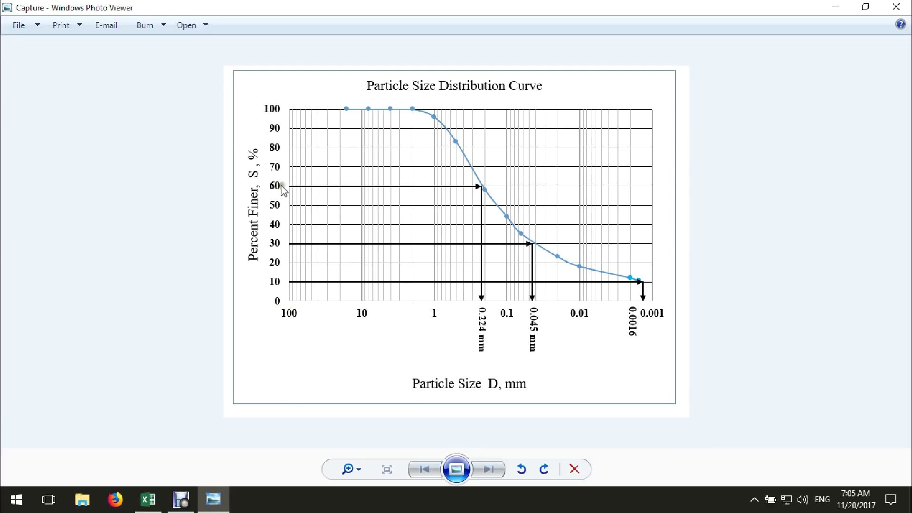
pyautogui.click(148, 499)
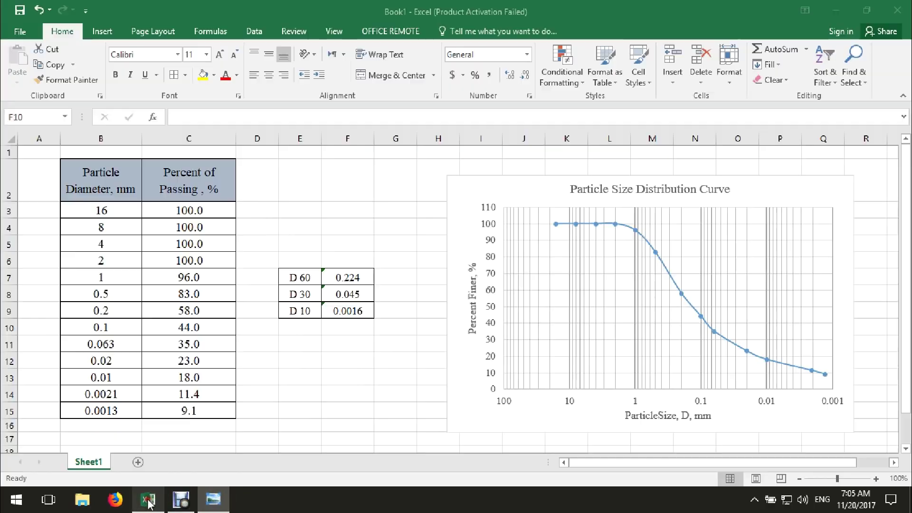
# - Move the chart clear of columns H and I, and enter the first guide-line point with 100 in H7 and 60 in I7
pyautogui.moveTo(479, 189); pyautogui.dragTo(541, 207)
pyautogui.click(436, 271)
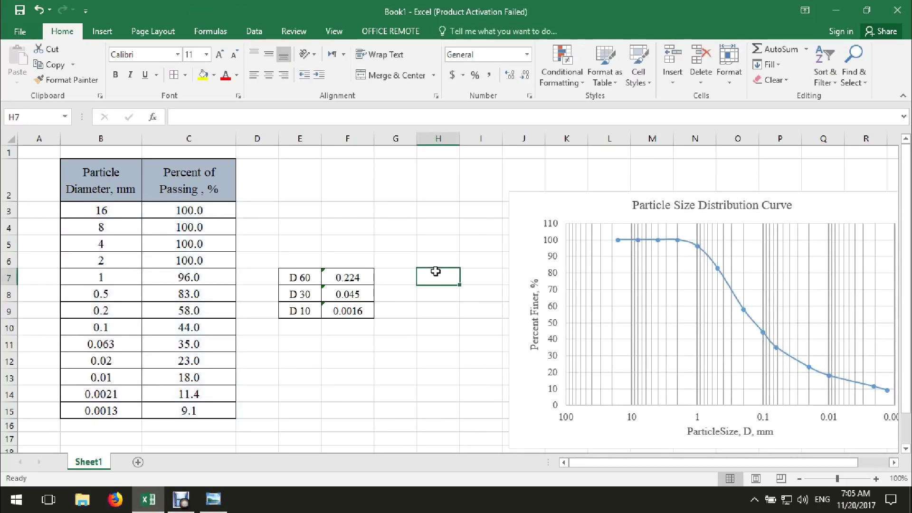
pyautogui.write('10')
pyautogui.click(475, 273)
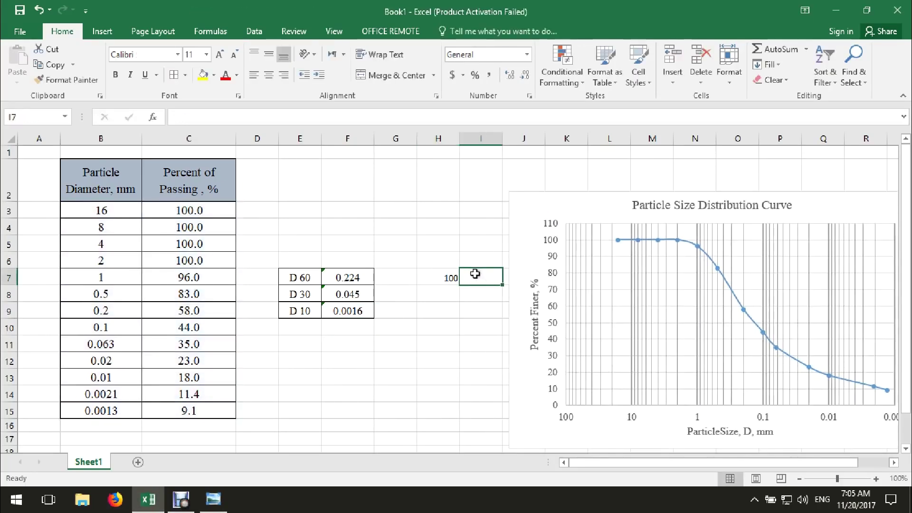
pyautogui.click(213, 499)
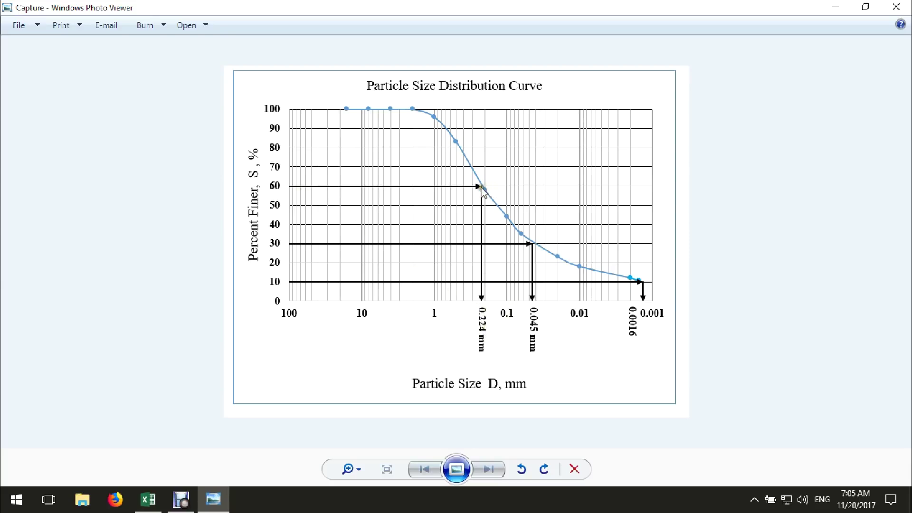
pyautogui.click(148, 499)
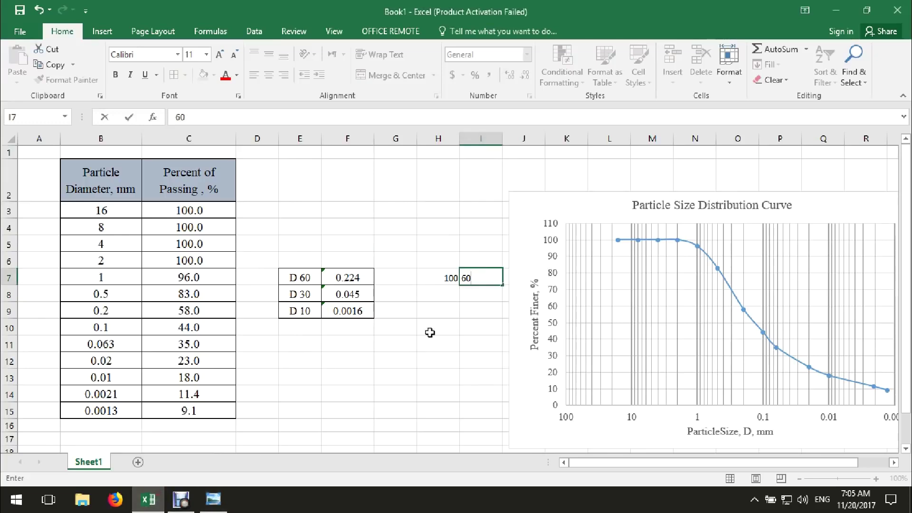
# - Enter the second point of the D60 horizontal guide line, linking H8 to the D 60 result in F7 and putting 60 in I8
pyautogui.click(441, 294)
pyautogui.write('=')
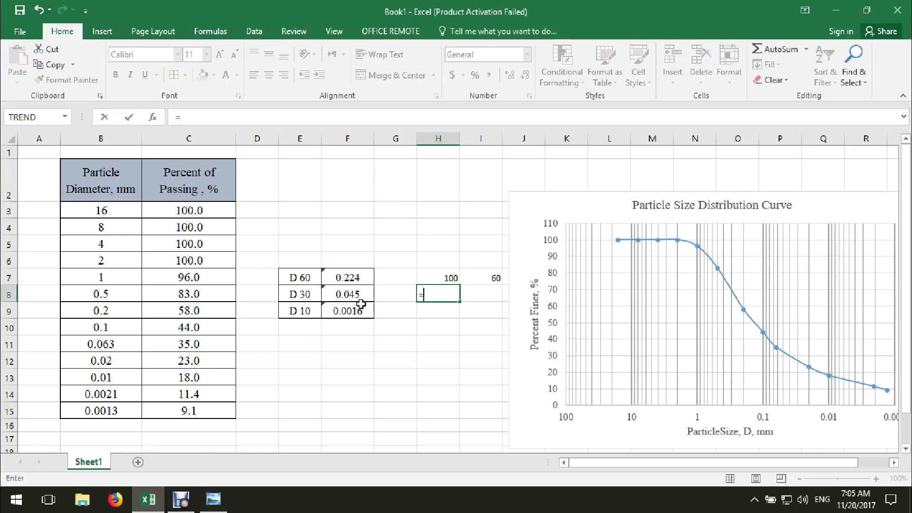
pyautogui.click(341, 281)
pyautogui.press('Return')
pyautogui.click(479, 293)
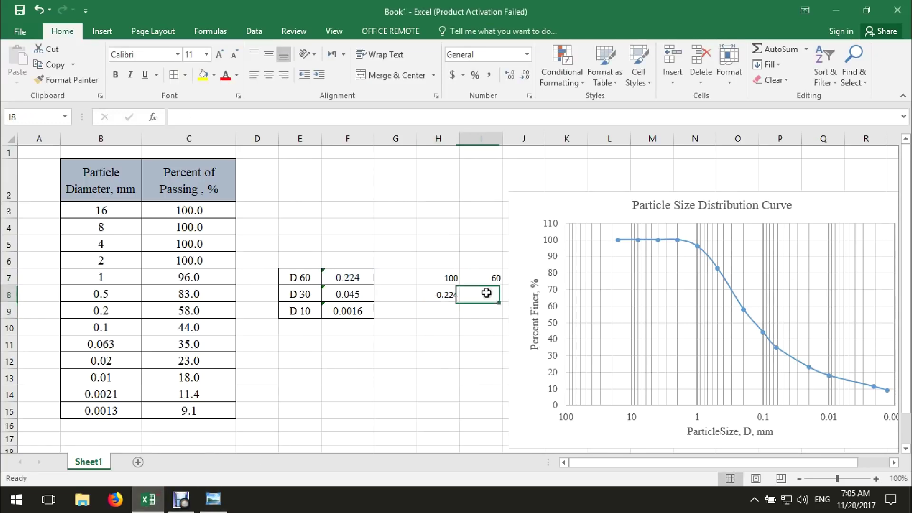
pyautogui.write('60')
pyautogui.click(481, 377)
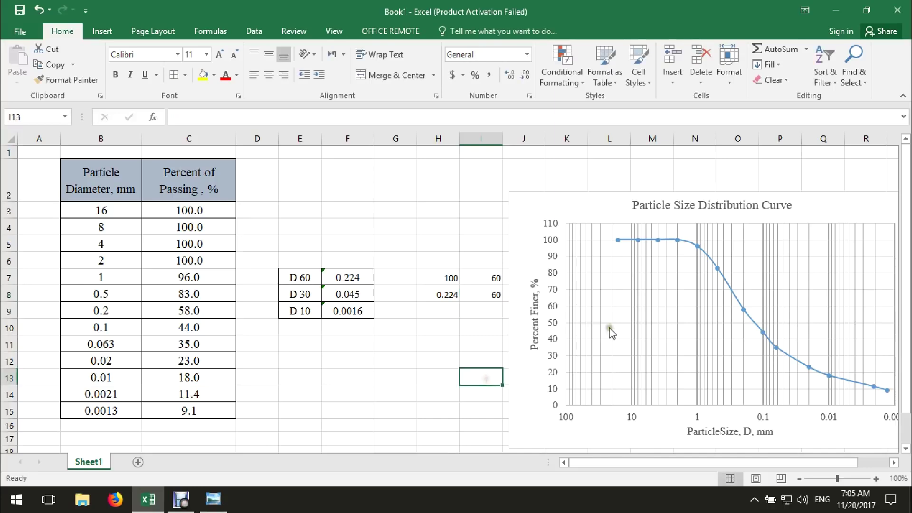
# - Add a new data series named 60 H to the particle size distribution chart
pyautogui.rightClick(576, 301)
pyautogui.click(625, 358)
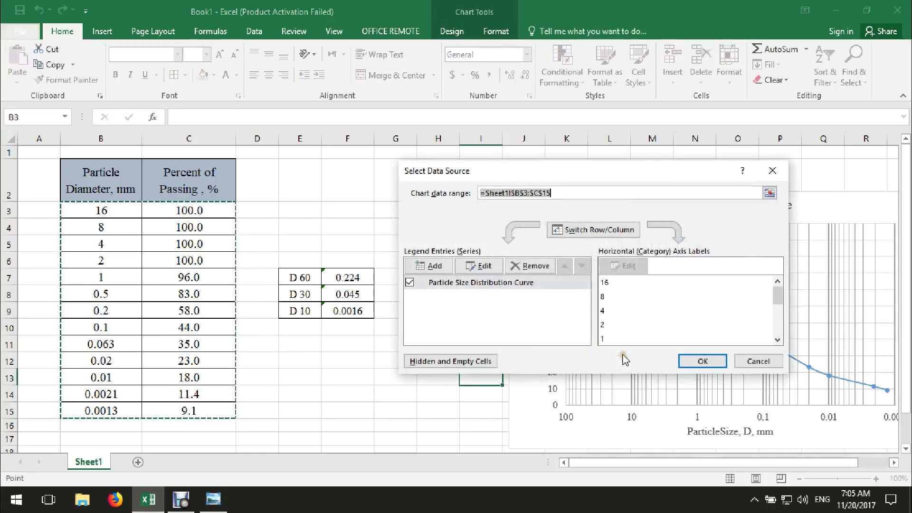
pyautogui.click(430, 266)
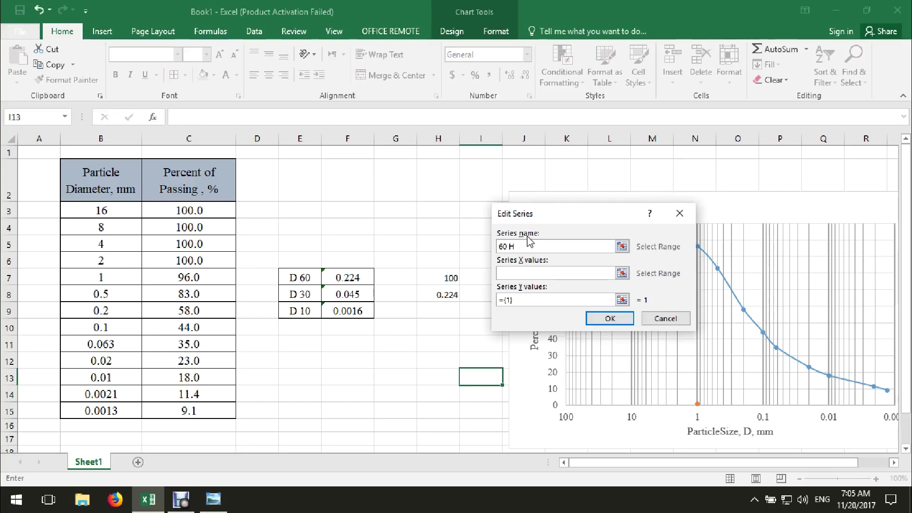
pyautogui.click(592, 319)
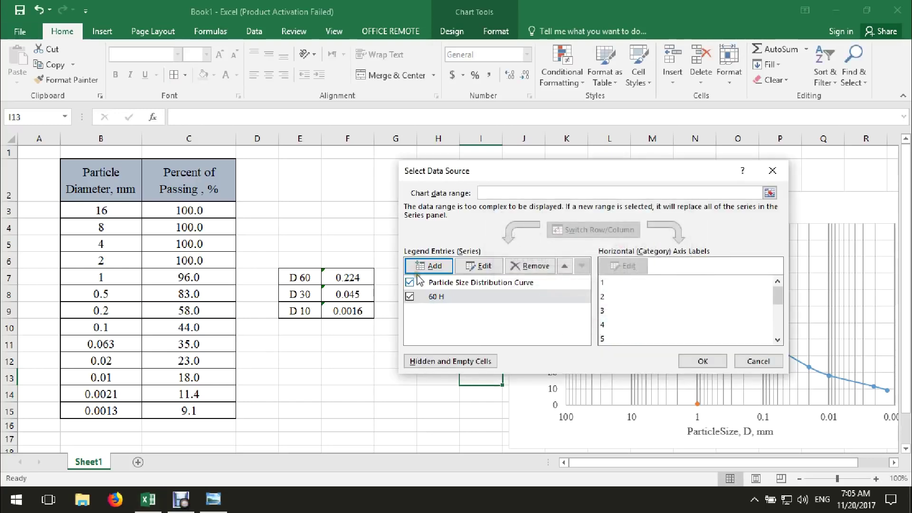
# - Set the 60 H series to use H7:H8 as X values and I7:I8 as Y values
pyautogui.click(436, 296)
pyautogui.click(478, 266)
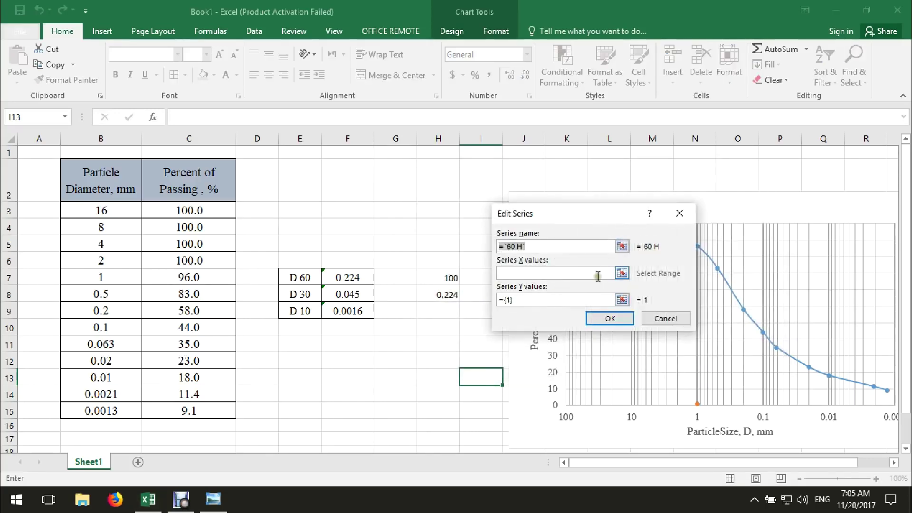
pyautogui.click(621, 274)
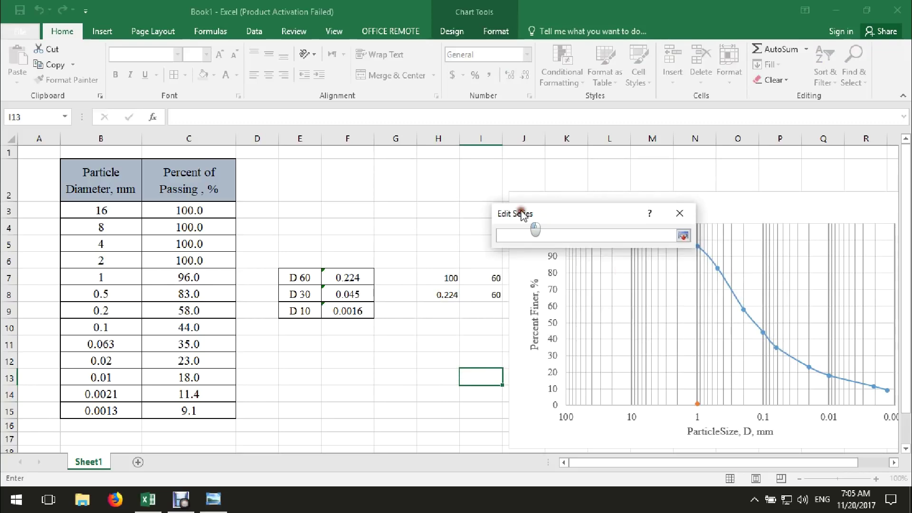
pyautogui.moveTo(525, 210); pyautogui.dragTo(562, 178)
pyautogui.click(447, 279)
pyautogui.moveTo(447, 278); pyautogui.dragTo(490, 293)
pyautogui.click(615, 266)
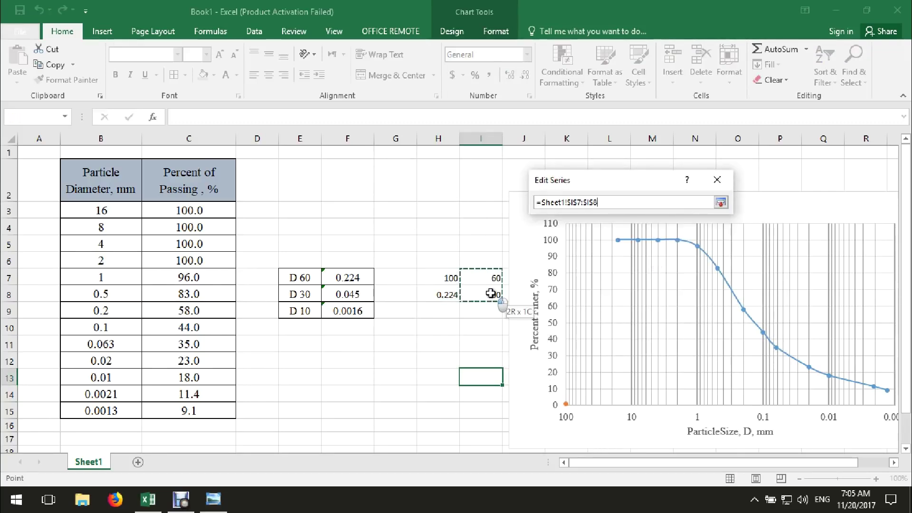
pyautogui.click(642, 283)
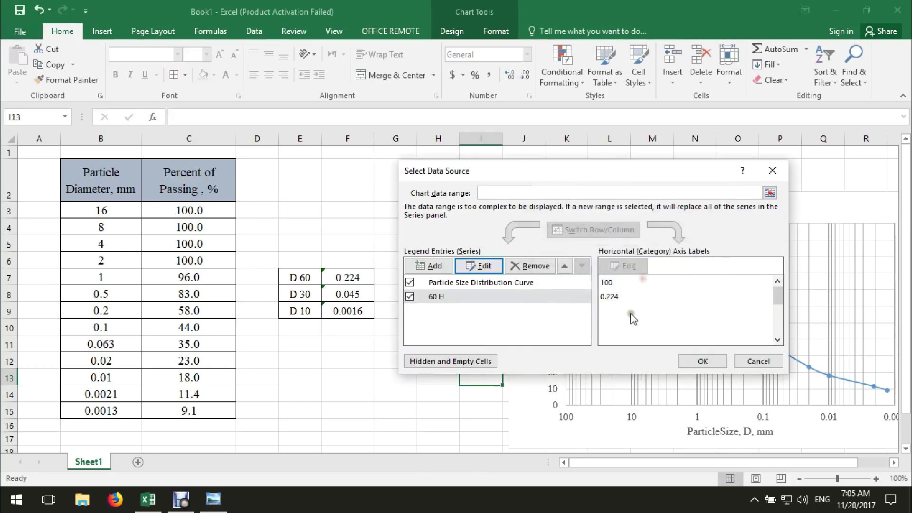
pyautogui.click(699, 361)
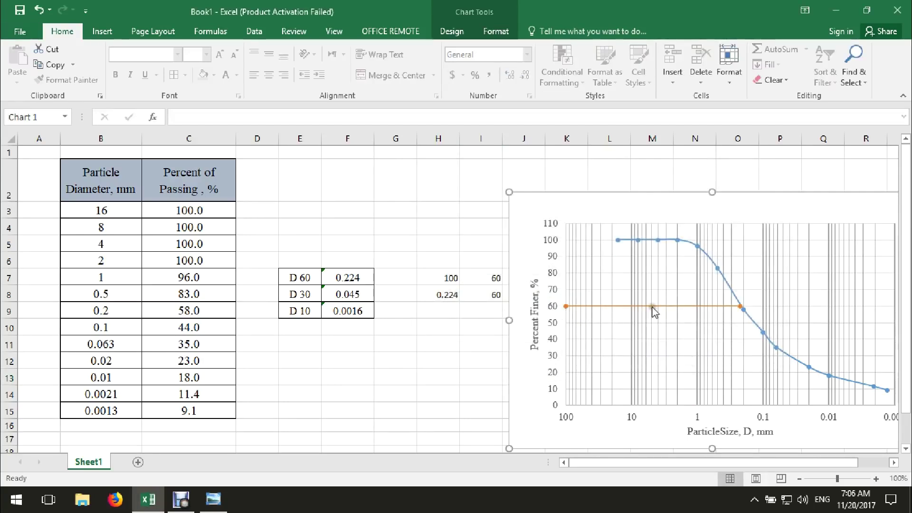
# - Check the reference curve in Windows Photo Viewer, return to Excel, and start the vertical guide line with =H8 in H10 and 0 in I10
pyautogui.click(217, 503)
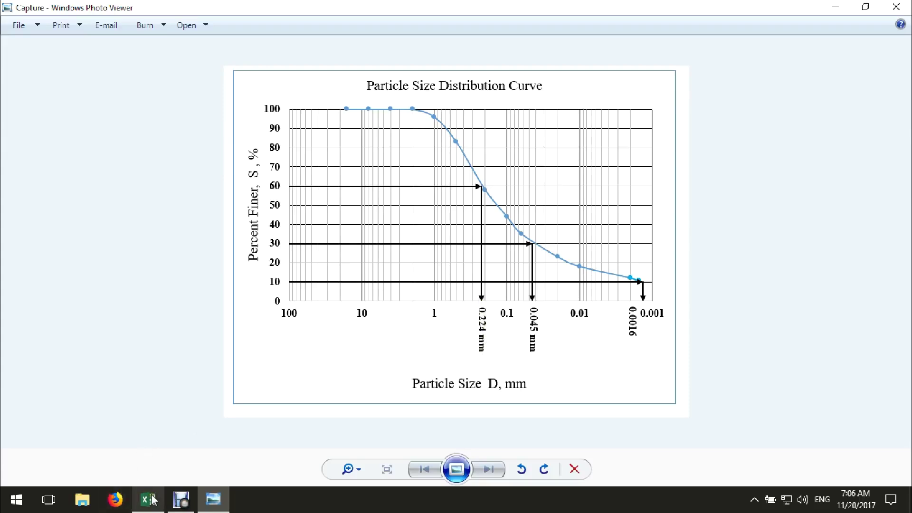
pyautogui.click(148, 499)
pyautogui.click(440, 323)
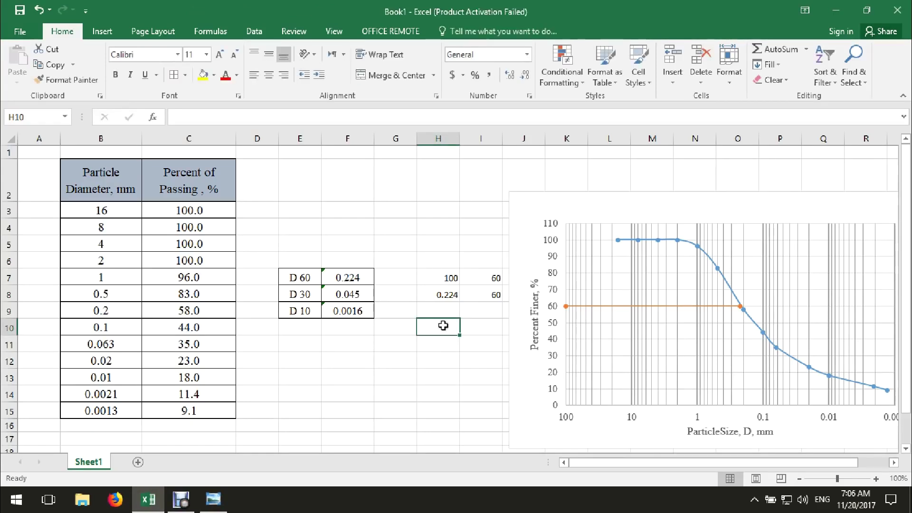
pyautogui.write('=')
pyautogui.click(446, 294)
pyautogui.press('Return')
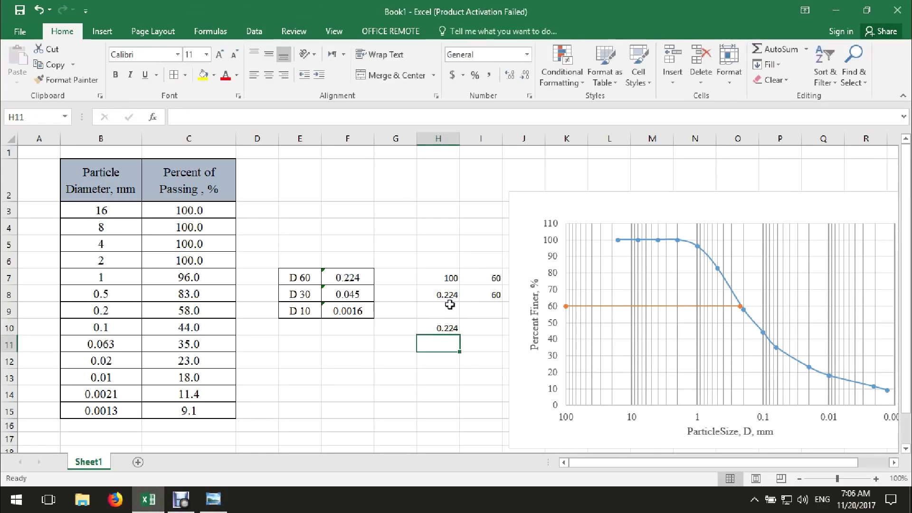
pyautogui.click(471, 328)
pyautogui.write('0')
pyautogui.click(434, 340)
# - Recheck the vertical D60 line in the reference image, return to Excel, and enter its upper point with =H10 in H11 and 60 in I11
pyautogui.click(221, 505)
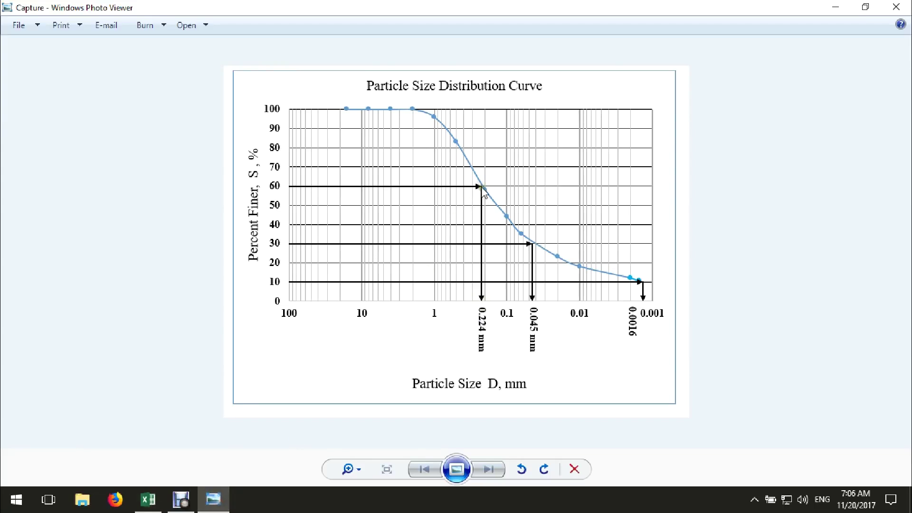
pyautogui.click(148, 499)
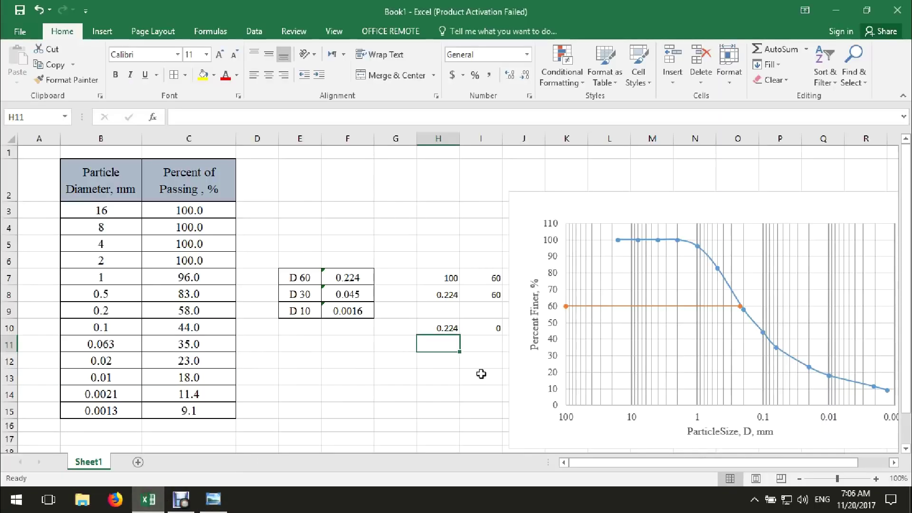
pyautogui.write('=')
pyautogui.click(438, 328)
pyautogui.press('Return')
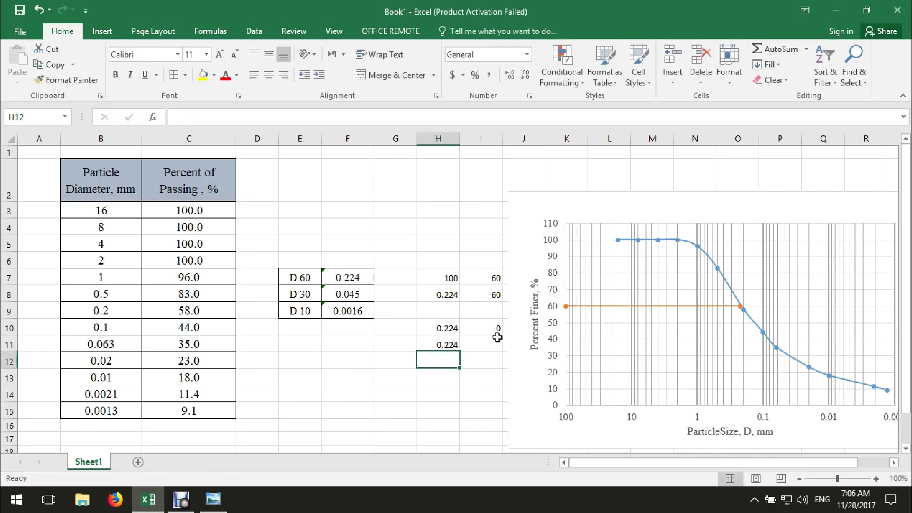
pyautogui.click(481, 343)
pyautogui.write('60')
pyautogui.click(437, 369)
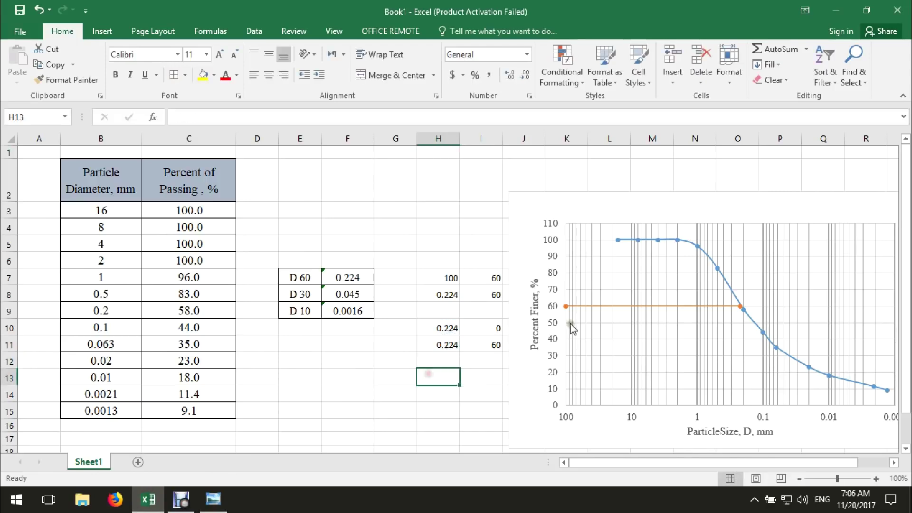
# - Add a chart series named 60 V with H10:H11 as X values and I10:I11 as Y values
pyautogui.rightClick(612, 334)
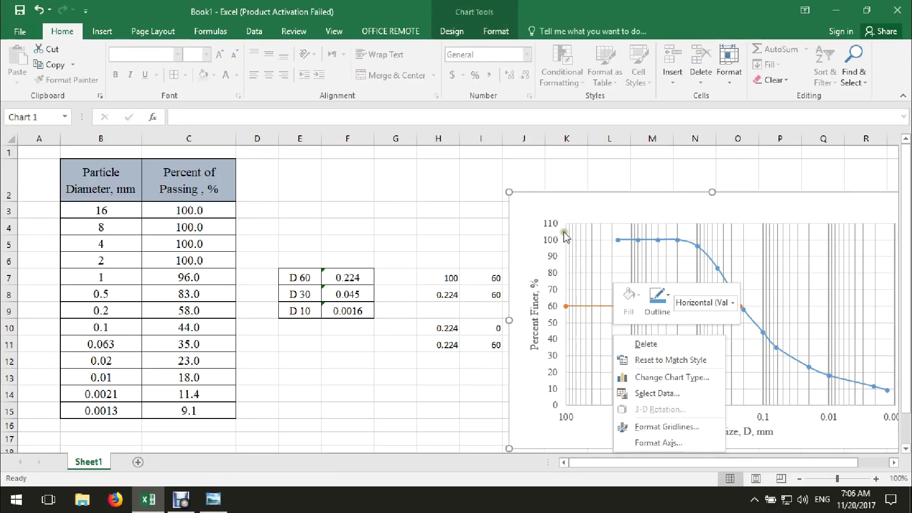
pyautogui.rightClick(562, 204)
pyautogui.click(596, 341)
pyautogui.click(435, 267)
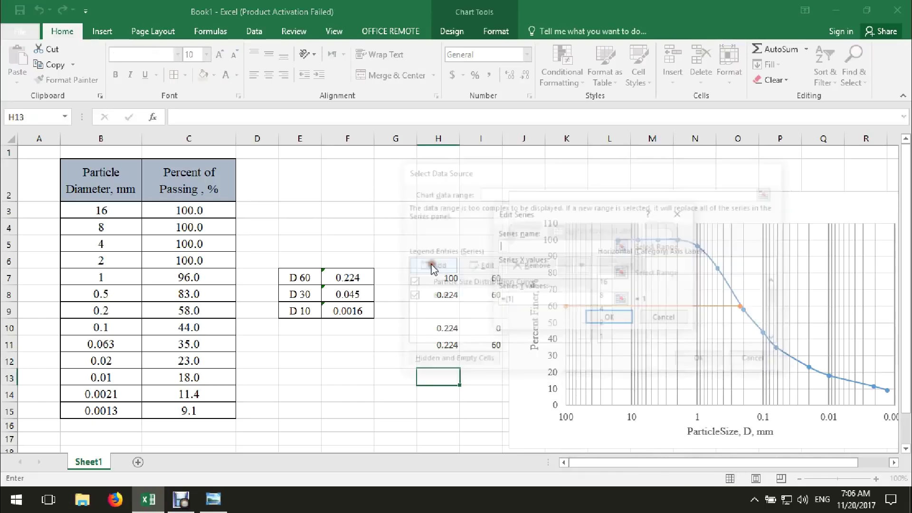
pyautogui.click(540, 245)
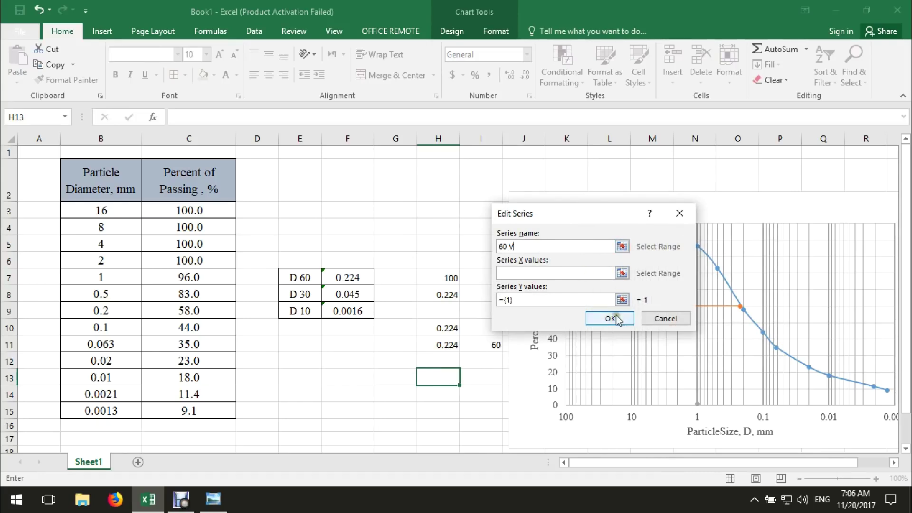
pyautogui.click(622, 273)
pyautogui.moveTo(430, 327); pyautogui.dragTo(441, 336)
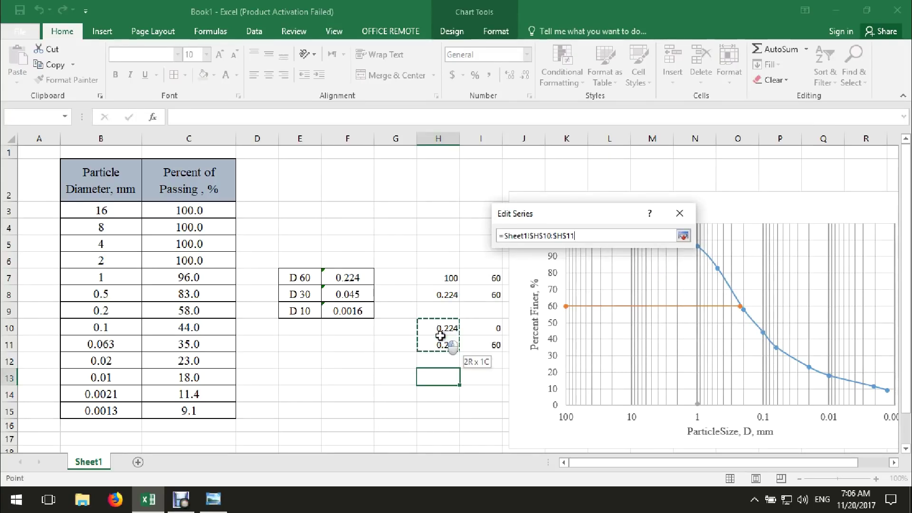
pyautogui.click(622, 297)
pyautogui.moveTo(489, 328); pyautogui.dragTo(493, 339)
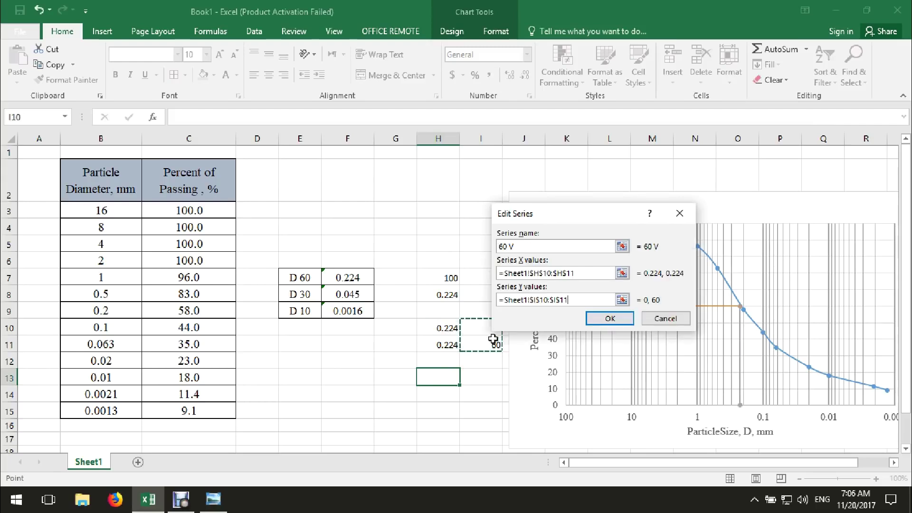
pyautogui.click(610, 319)
pyautogui.click(698, 301)
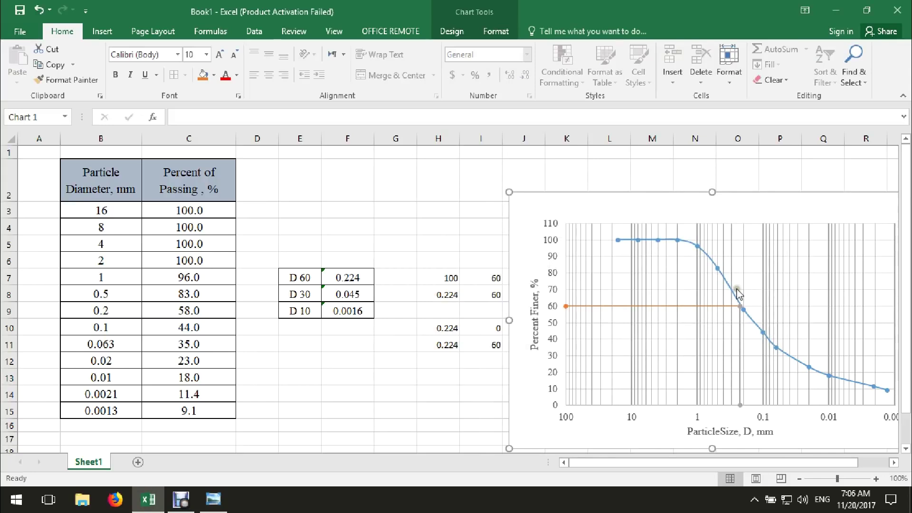
pyautogui.click(622, 307)
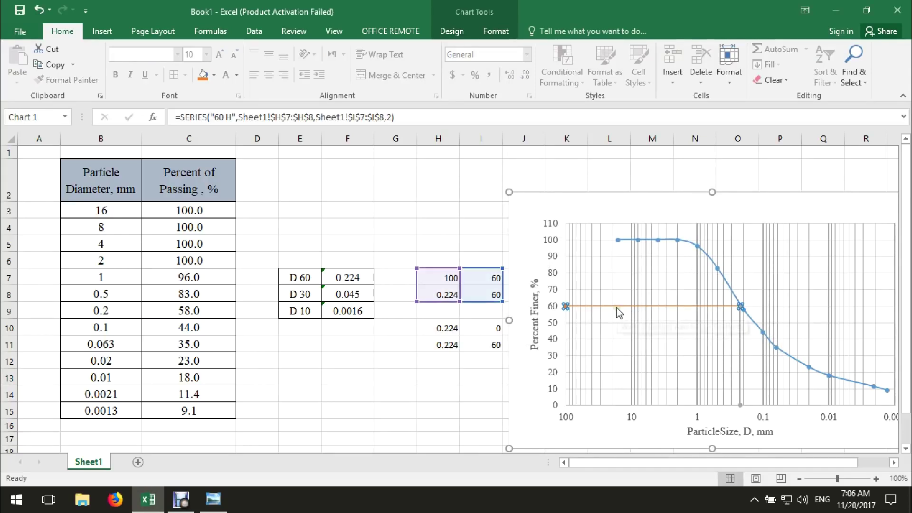
pyautogui.rightClick(619, 312)
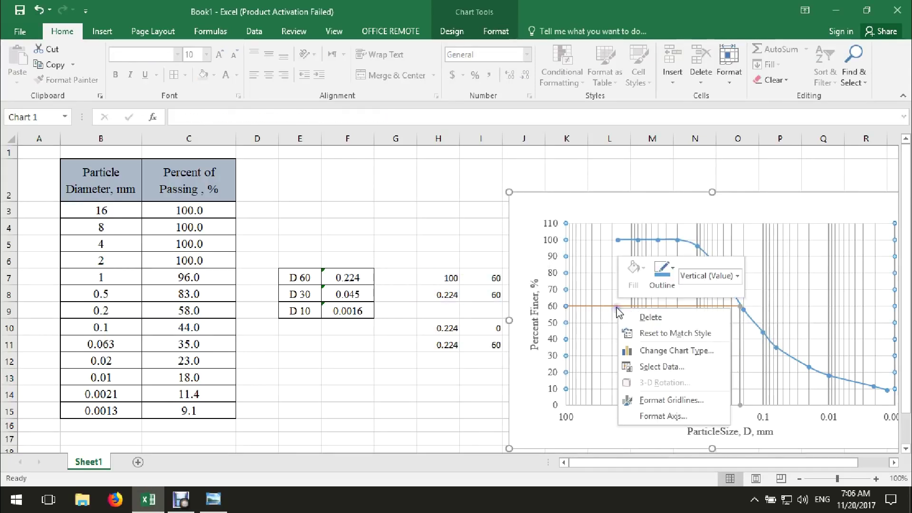
pyautogui.click(652, 352)
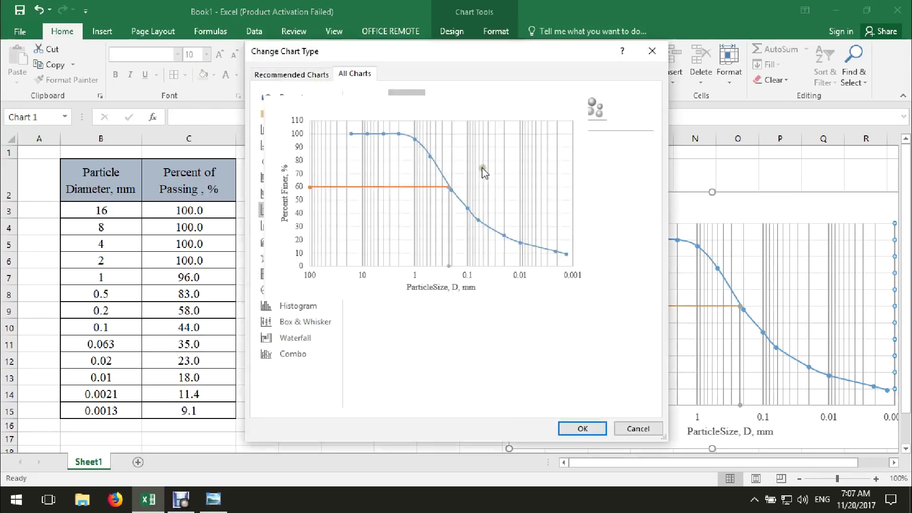
pyautogui.moveTo(378, 45); pyautogui.dragTo(375, 56)
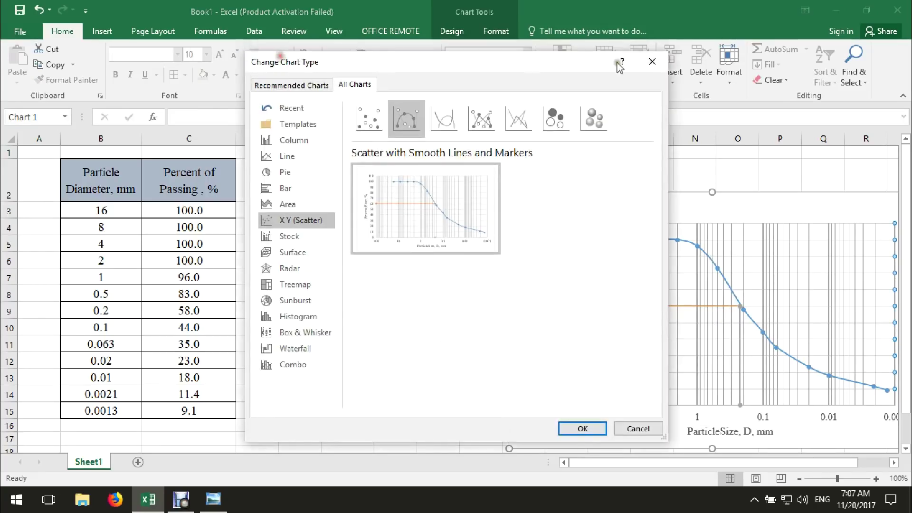
pyautogui.click(647, 62)
pyautogui.click(622, 204)
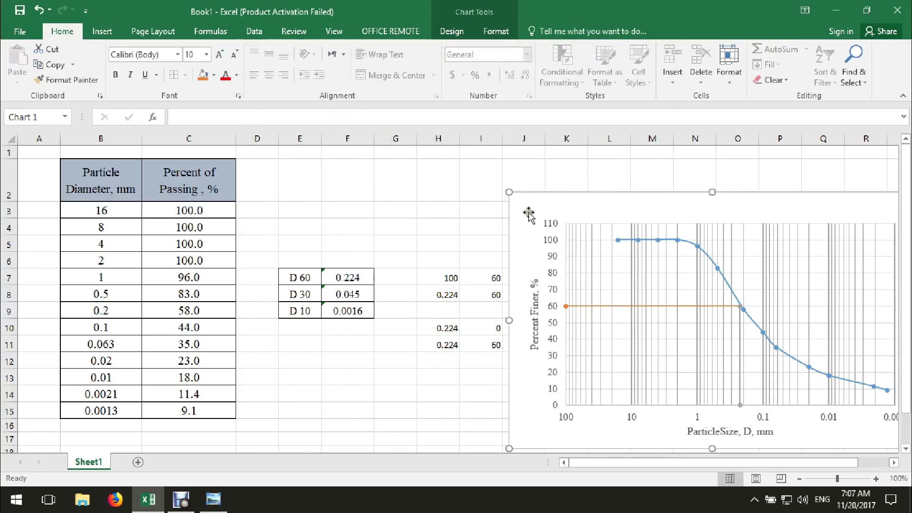
pyautogui.click(489, 32)
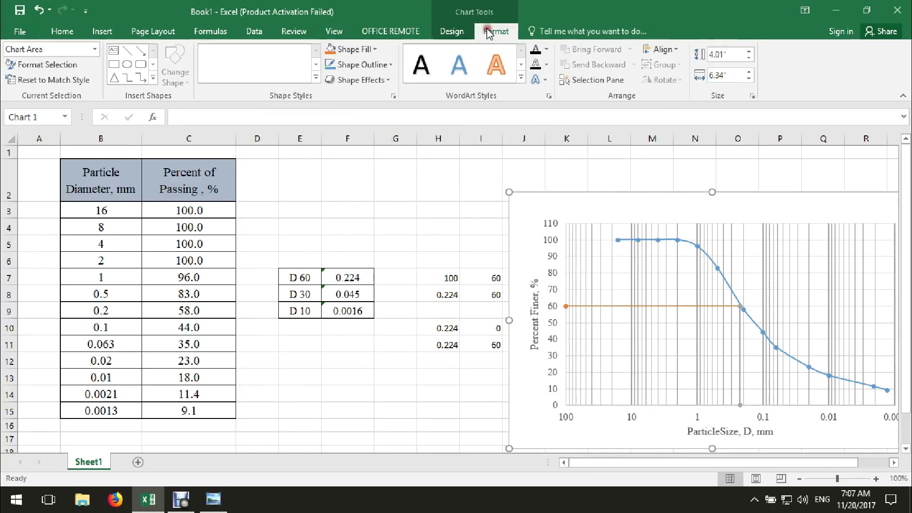
pyautogui.click(456, 31)
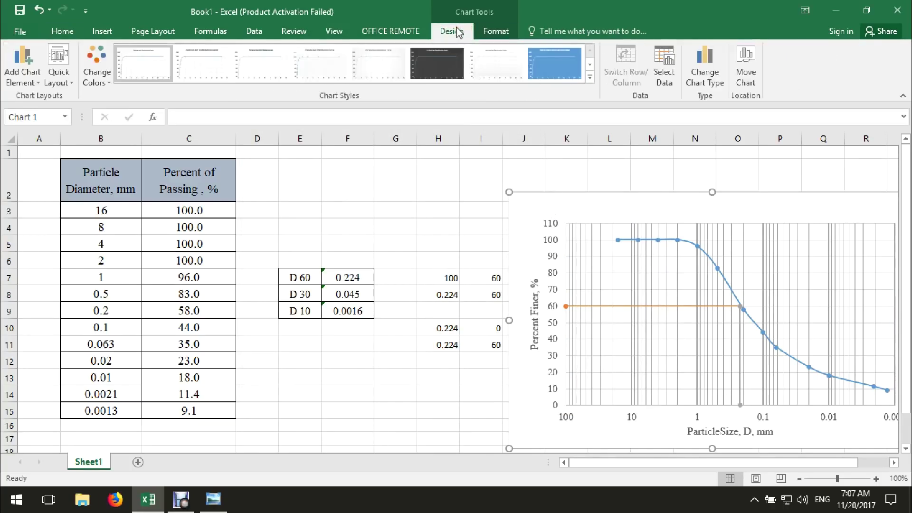
pyautogui.click(705, 73)
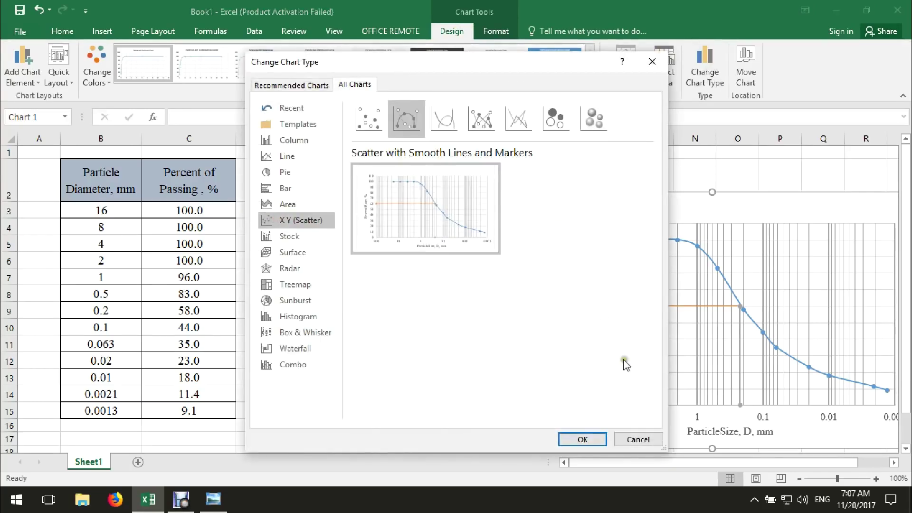
pyautogui.click(638, 434)
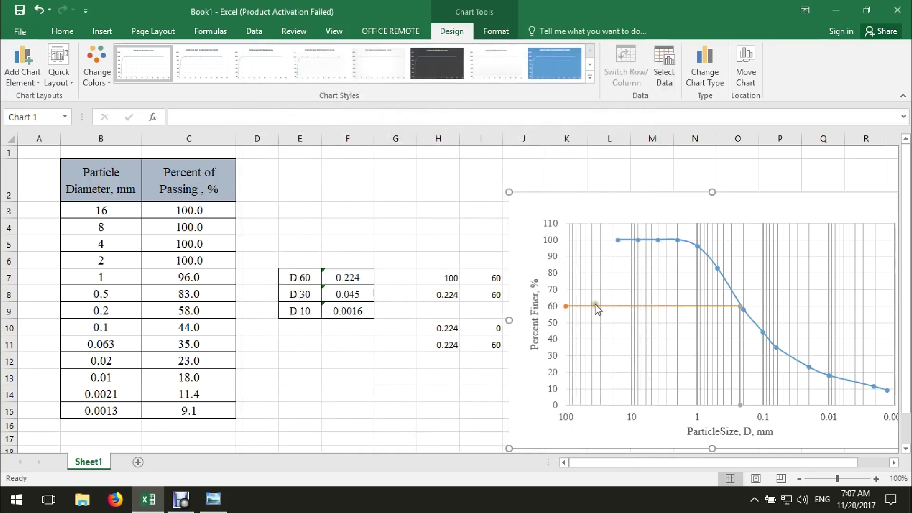
# - Change the chart type of the 60 H and 60 V series to Scatter with Smooth Lines, without markers
pyautogui.click(597, 306)
pyautogui.click(704, 70)
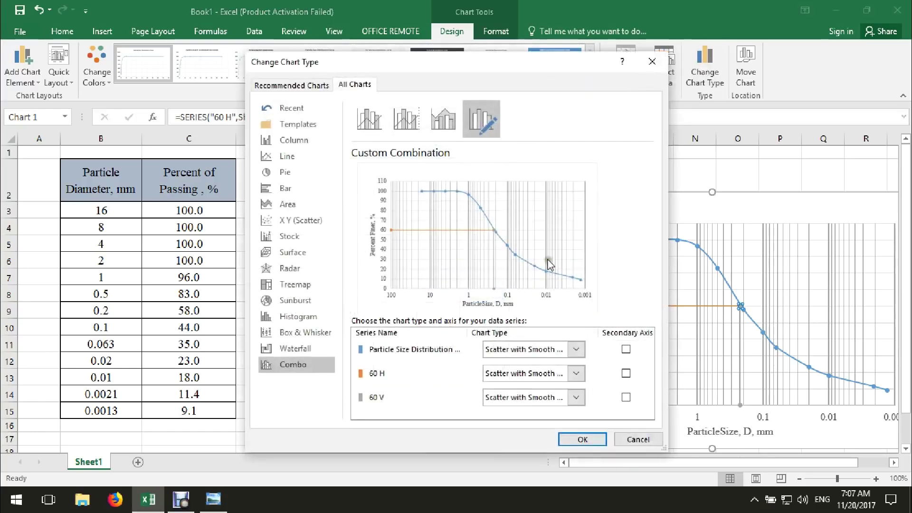
pyautogui.click(570, 400)
pyautogui.click(576, 374)
pyautogui.click(576, 374)
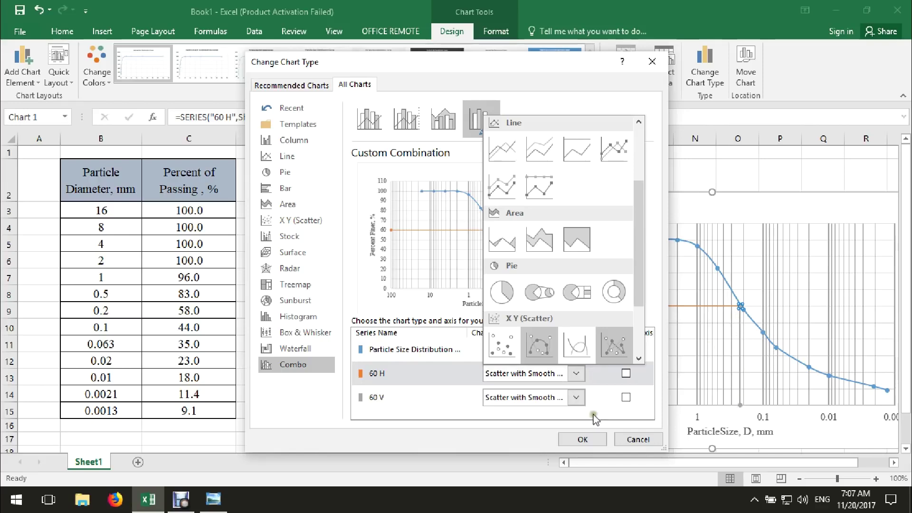
pyautogui.click(582, 348)
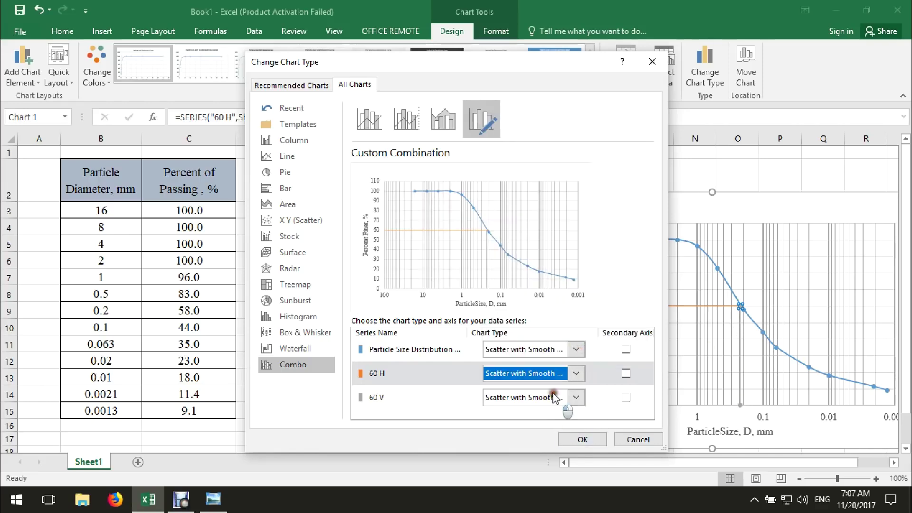
pyautogui.click(555, 398)
pyautogui.click(576, 370)
pyautogui.click(583, 440)
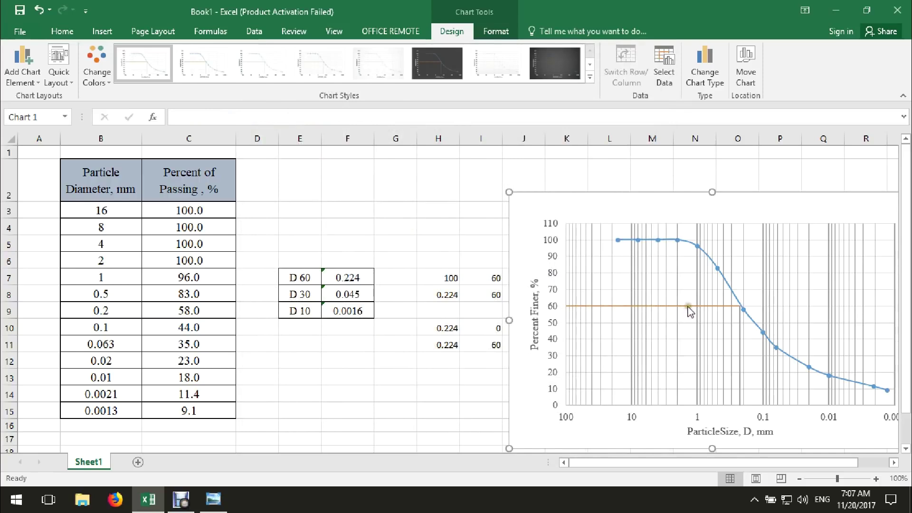
# - Move the chart over columns H to P, closer to the D60/D30/D10 table, and colour the 60 H line black
pyautogui.moveTo(690, 311)
pyautogui.moveTo(629, 207); pyautogui.dragTo(529, 204)
pyautogui.rightClick(583, 296)
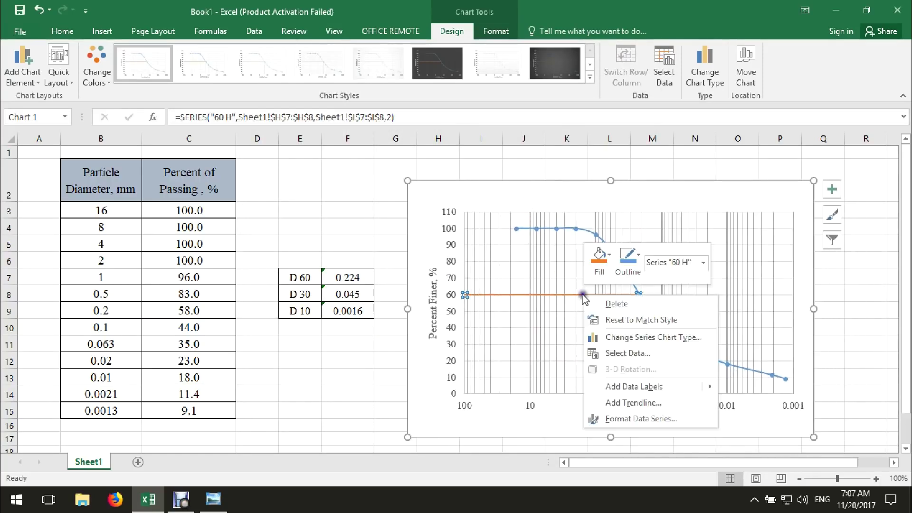
pyautogui.click(603, 424)
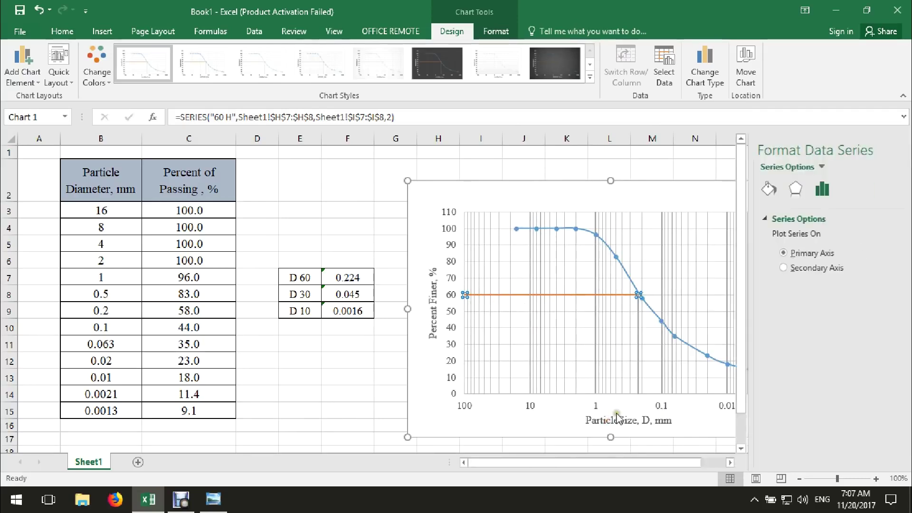
pyautogui.click(744, 190)
pyautogui.click(876, 326)
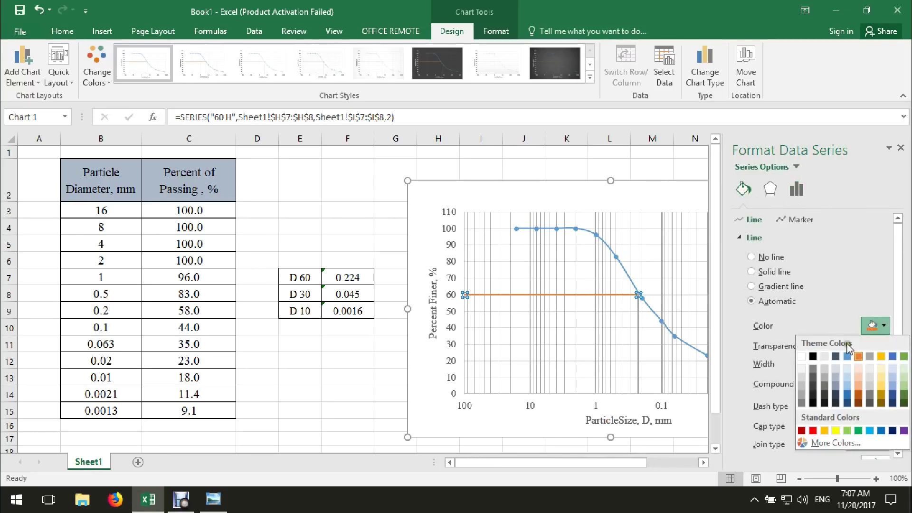
pyautogui.click(813, 345)
# - Check the arrows in the Windows Photo Viewer reference image, return to Excel, and set the 60 H line's end arrow type to Arrow
pyautogui.click(213, 499)
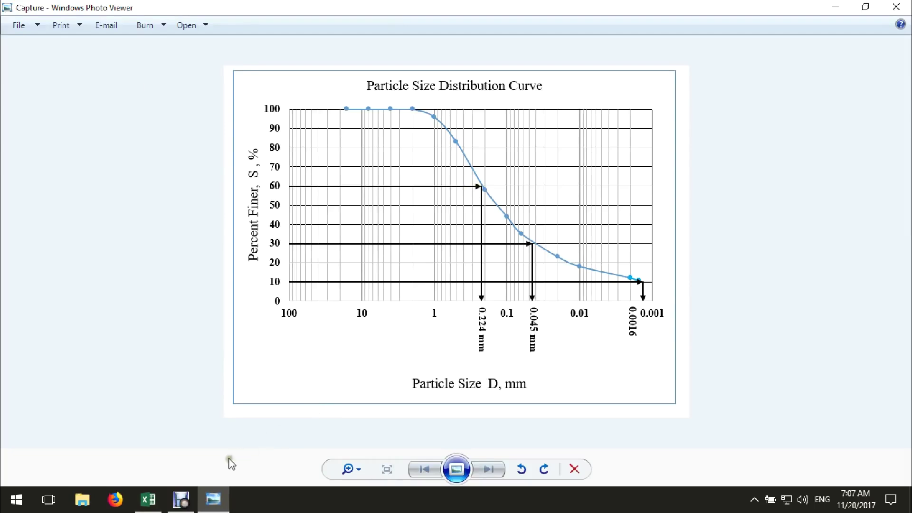
pyautogui.click(148, 499)
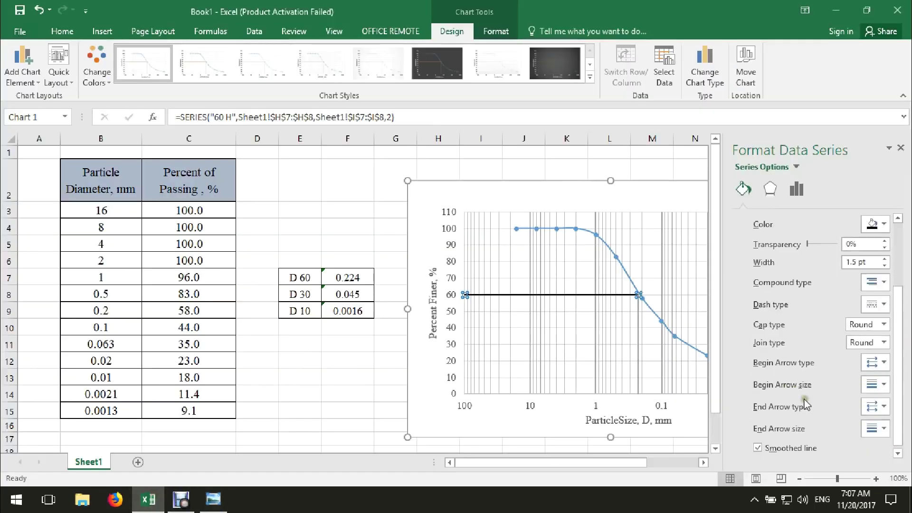
pyautogui.click(876, 362)
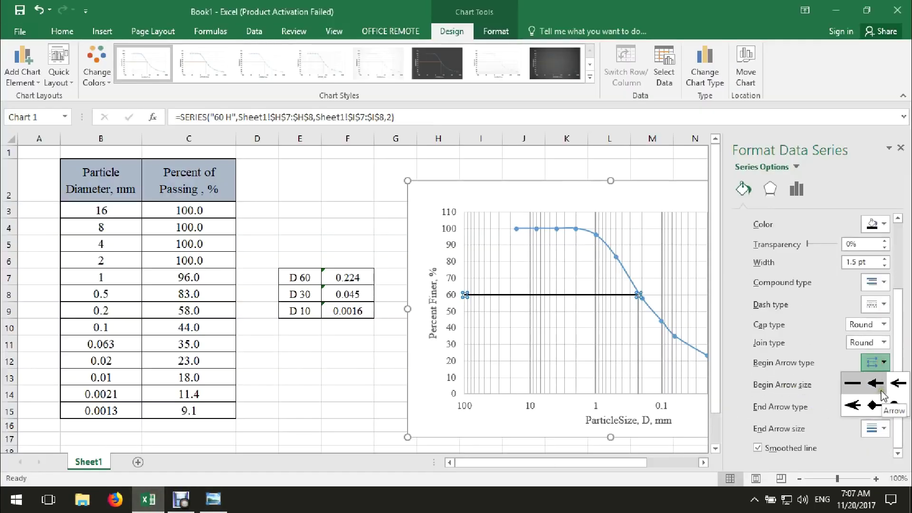
pyautogui.click(800, 405)
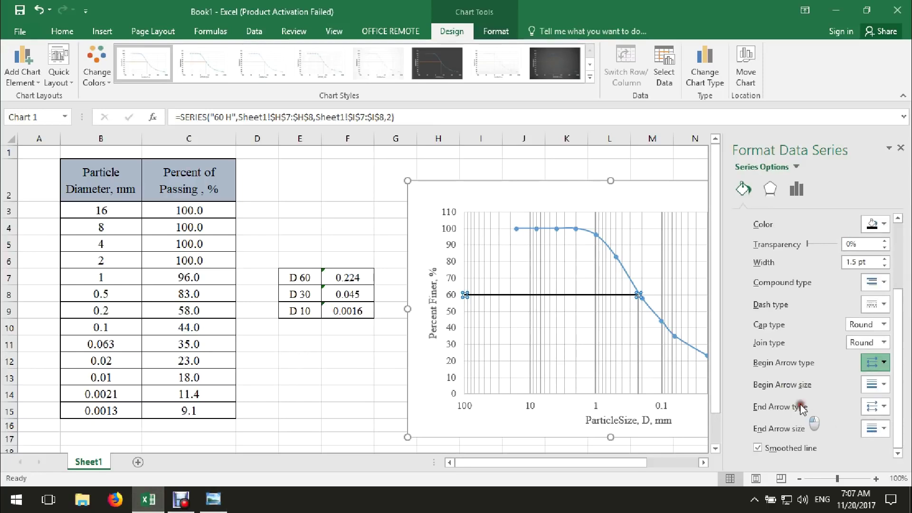
pyautogui.click(875, 406)
pyautogui.click(873, 427)
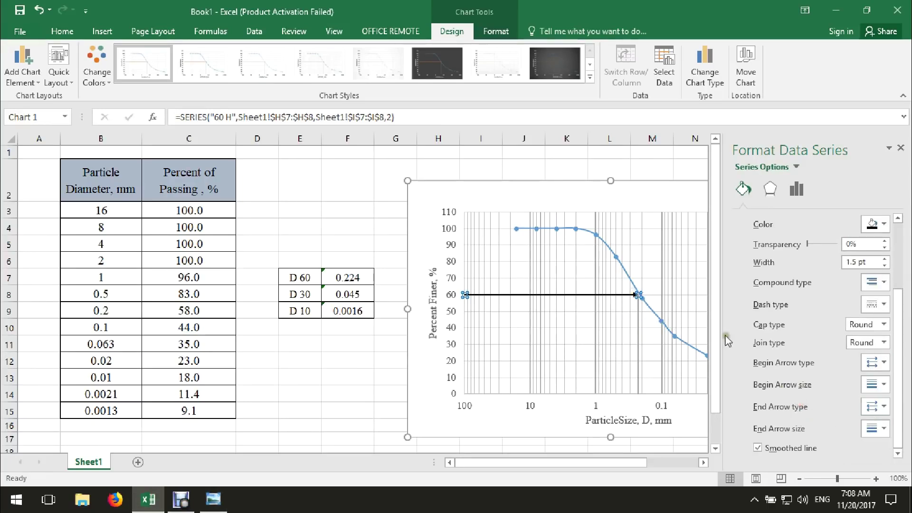
# - Try an arrowhead at the beginning of the 60 H line and reset its begin arrow type to No Arrow
pyautogui.click(876, 363)
pyautogui.click(874, 380)
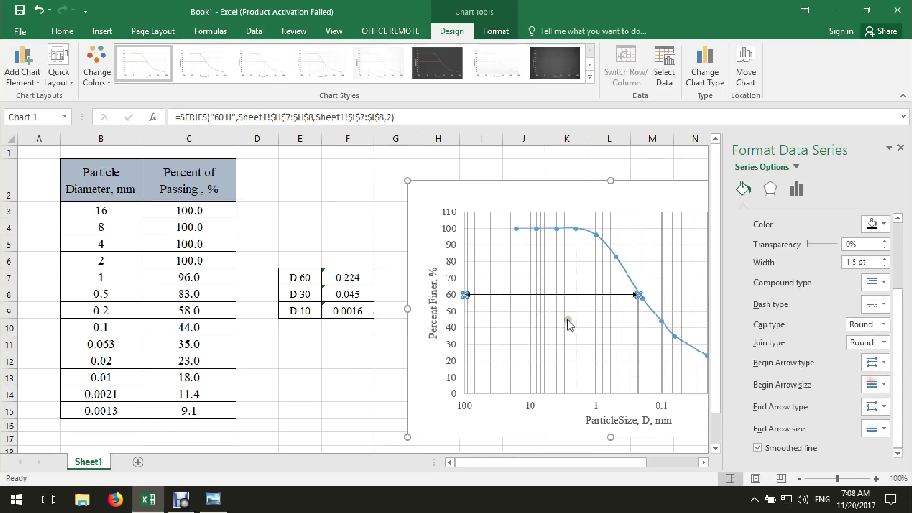
pyautogui.click(876, 362)
pyautogui.click(838, 390)
pyautogui.click(876, 362)
pyautogui.click(855, 380)
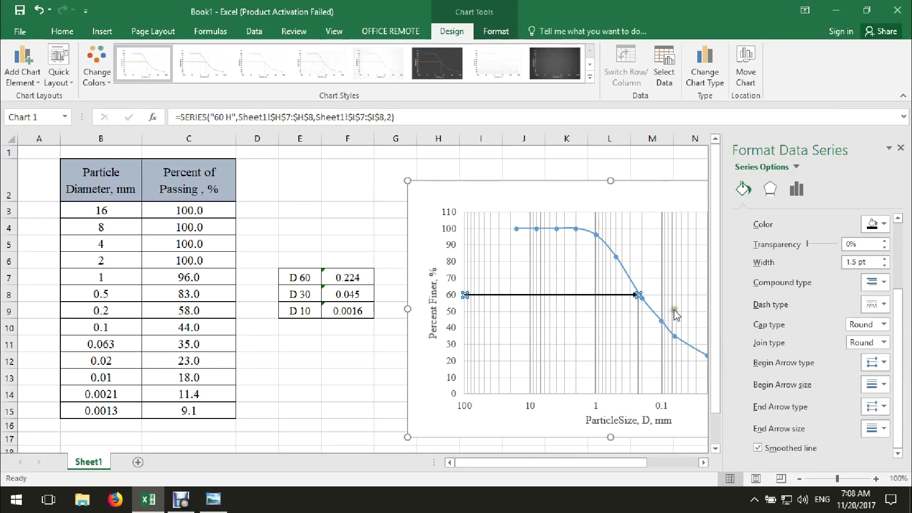
# - Try a 2.25 pt width on the 60 H line and return it to 1.5 pt
pyautogui.click(886, 259)
pyautogui.click(886, 259)
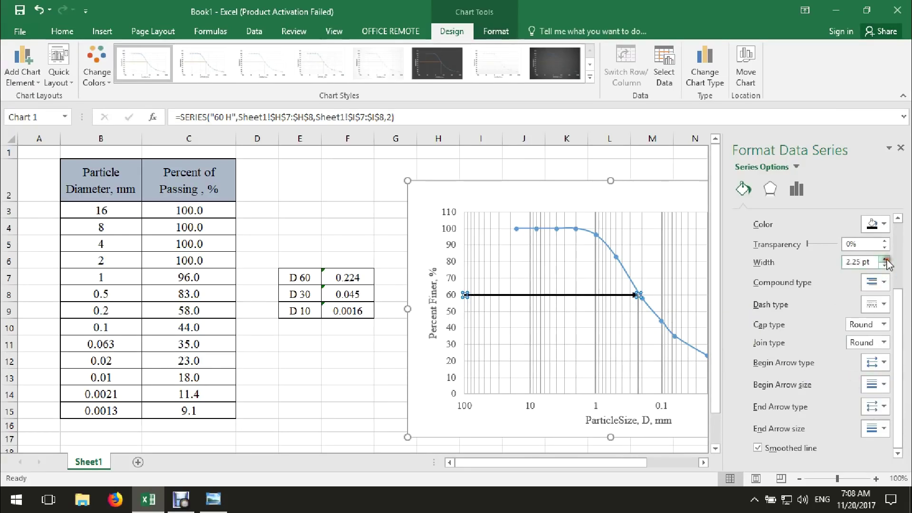
pyautogui.click(886, 266)
pyautogui.click(886, 266)
pyautogui.click(885, 266)
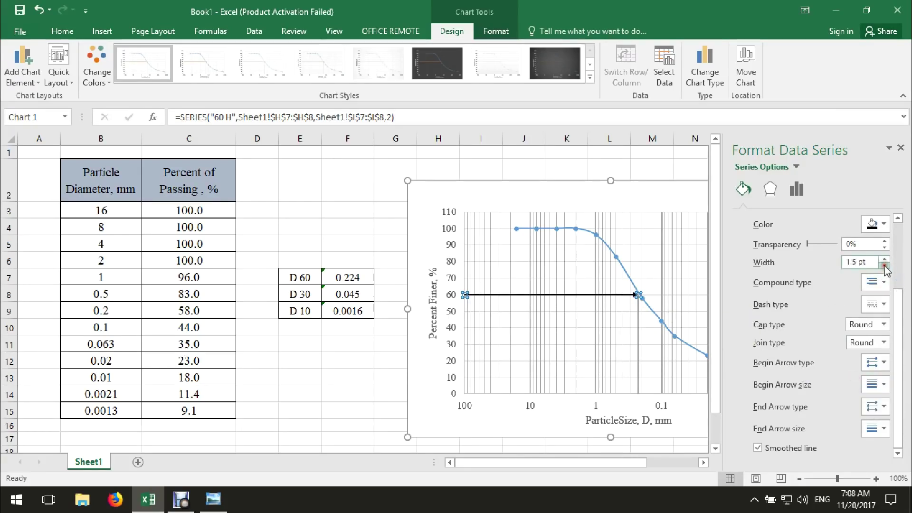
# - Format the vertical 60 V line as black, 1.75 pt wide, with its begin arrow type set to Arrow, and leave the chart formatting
pyautogui.click(639, 301)
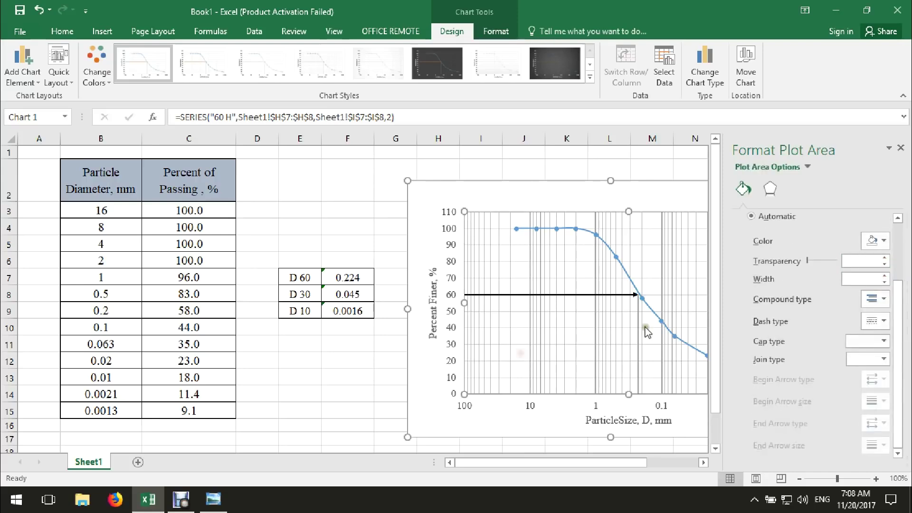
pyautogui.click(638, 324)
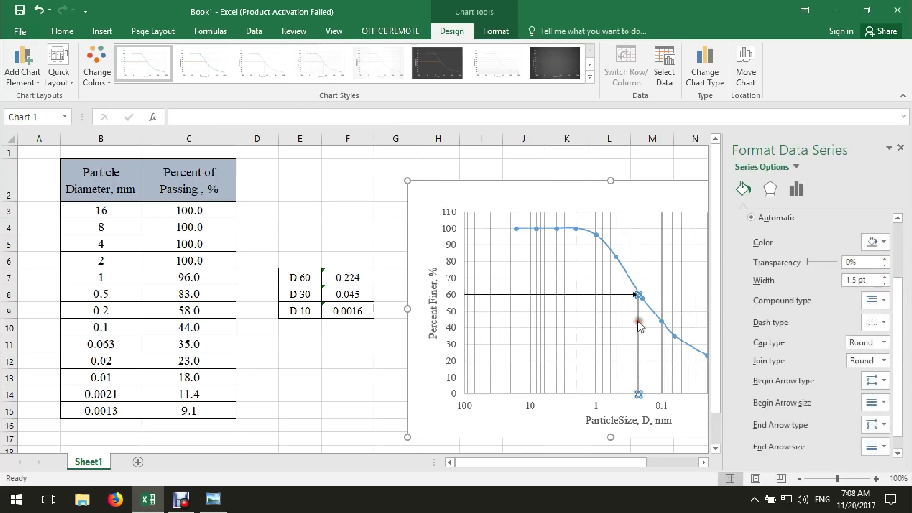
pyautogui.click(877, 242)
pyautogui.click(812, 273)
pyautogui.scroll(-1, 865, 413)
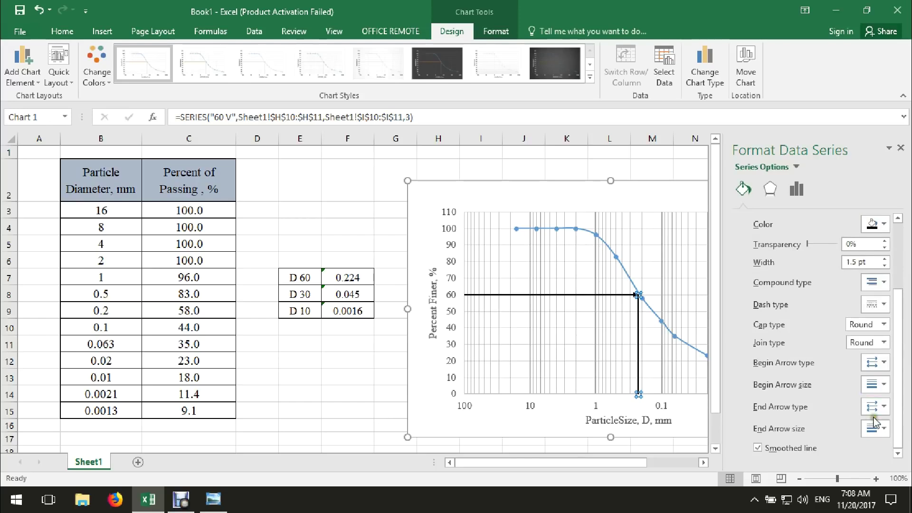
pyautogui.click(882, 363)
pyautogui.click(879, 388)
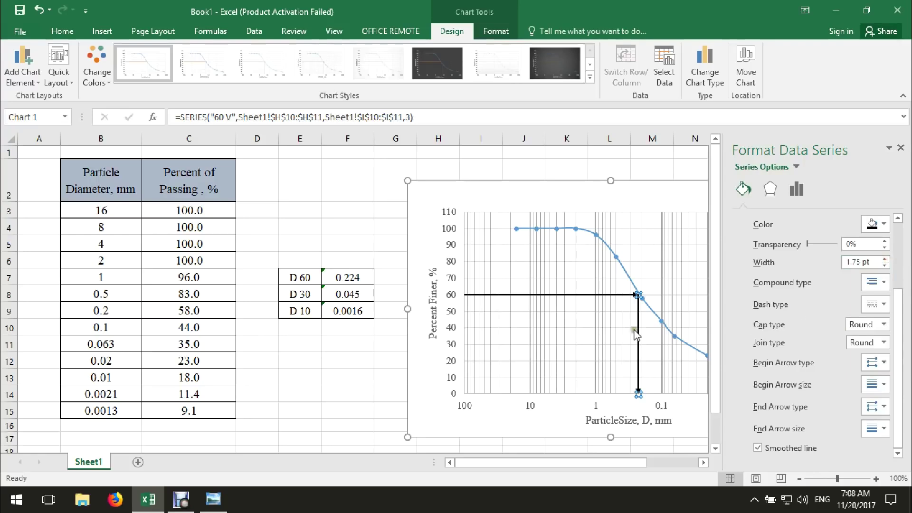
pyautogui.click(900, 149)
pyautogui.click(299, 229)
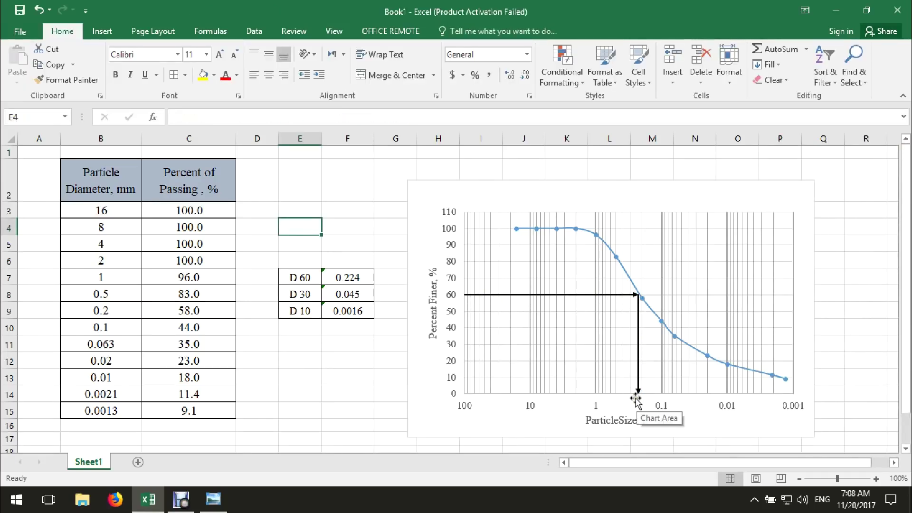
# - Insert a text box over the chart's plot area containing "D60 = 0.224"
pyautogui.click(102, 31)
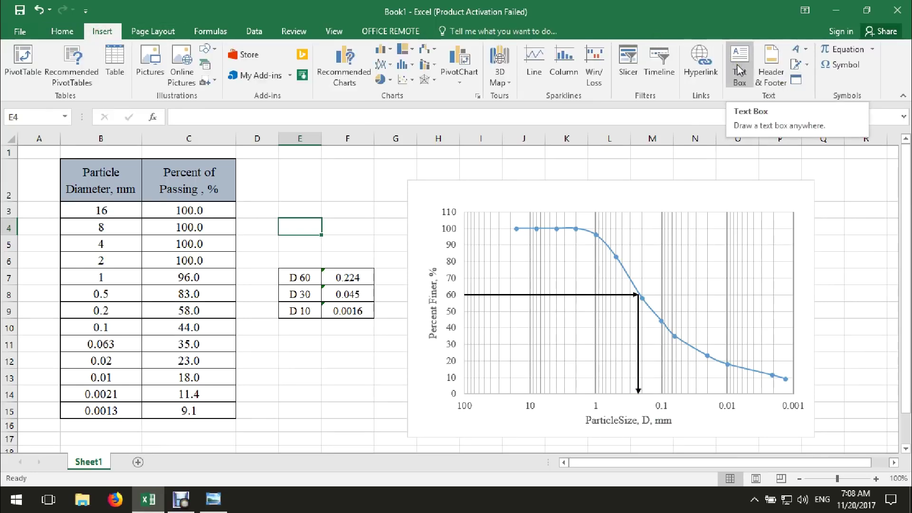
pyautogui.click(737, 64)
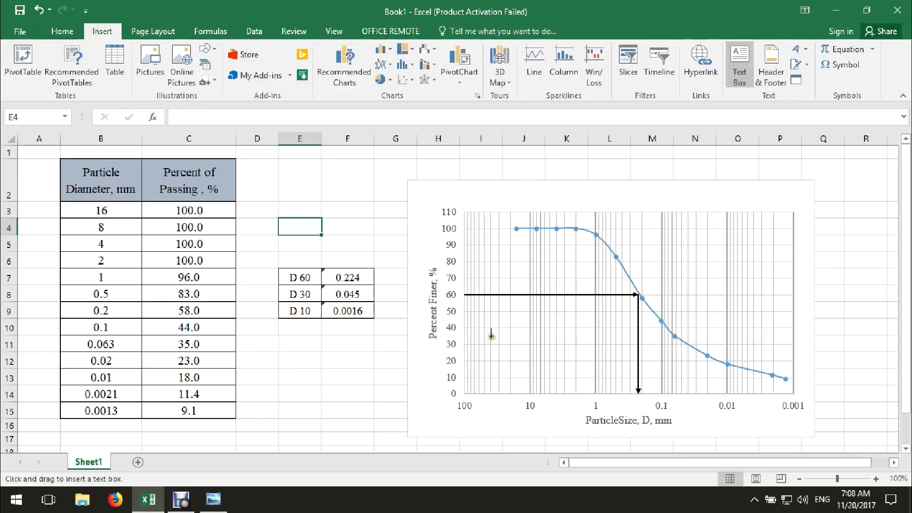
pyautogui.click(492, 334)
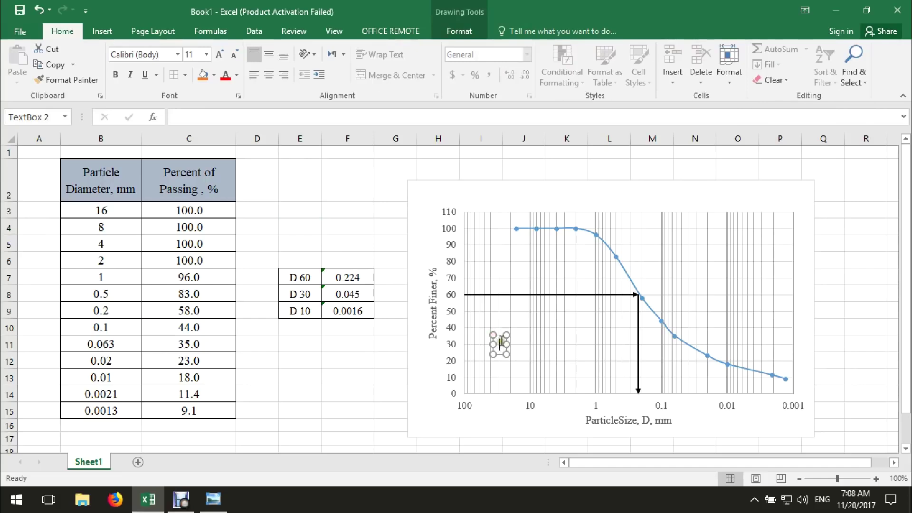
pyautogui.write('D60 =')
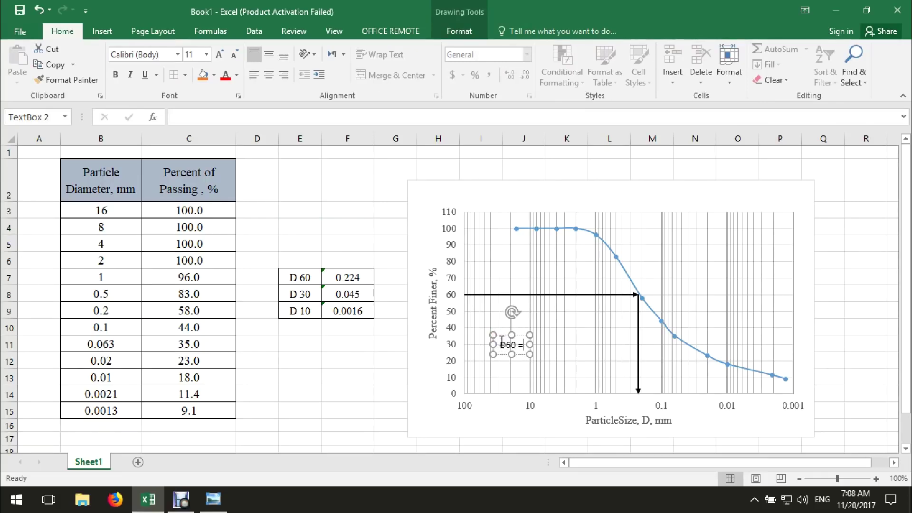
pyautogui.write(' 0.')
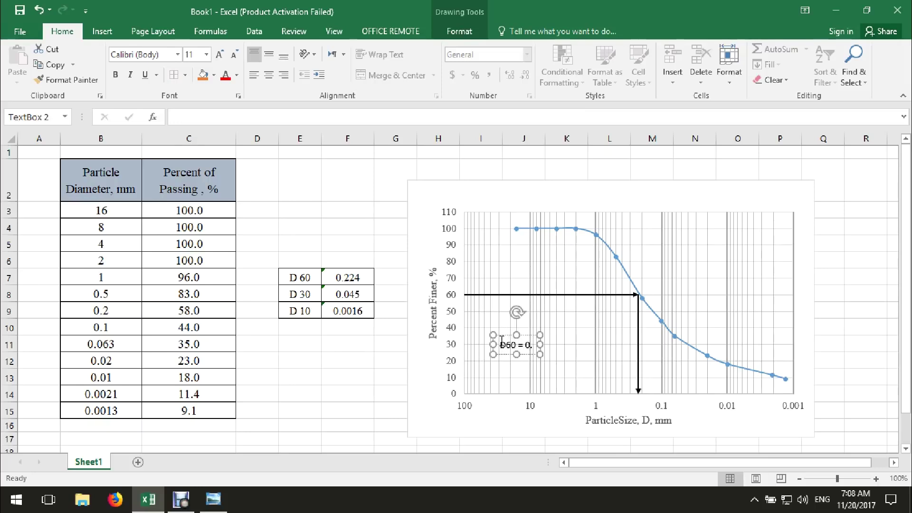
pyautogui.write('224')
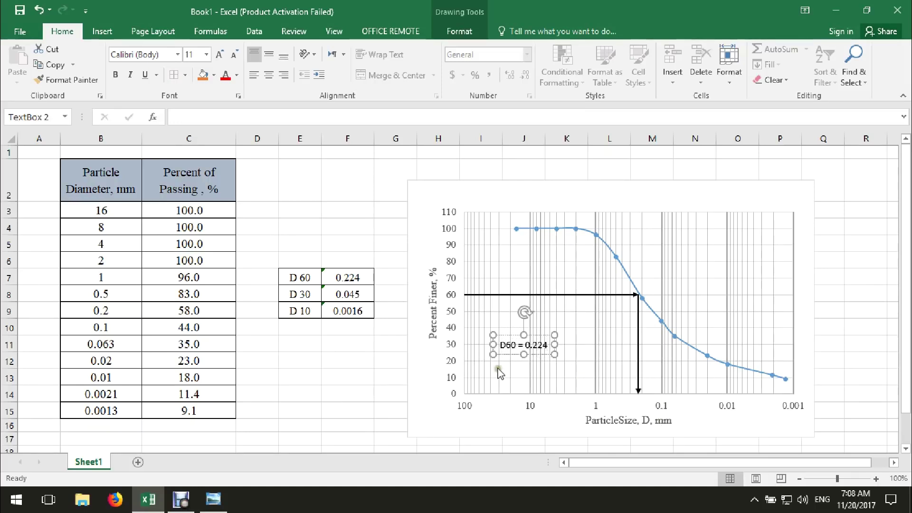
# - Format the "D60 = 0.224" text as bold Times New Roman
pyautogui.moveTo(501, 344); pyautogui.dragTo(547, 345)
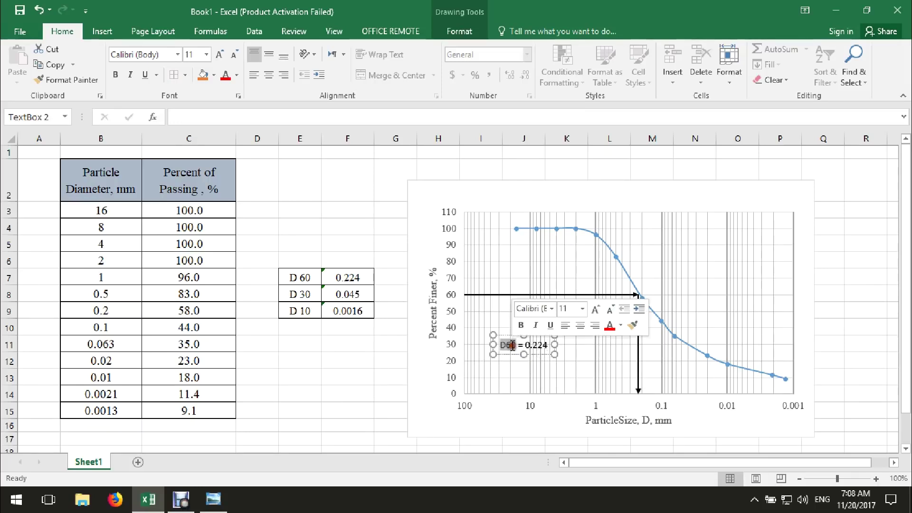
pyautogui.click(102, 31)
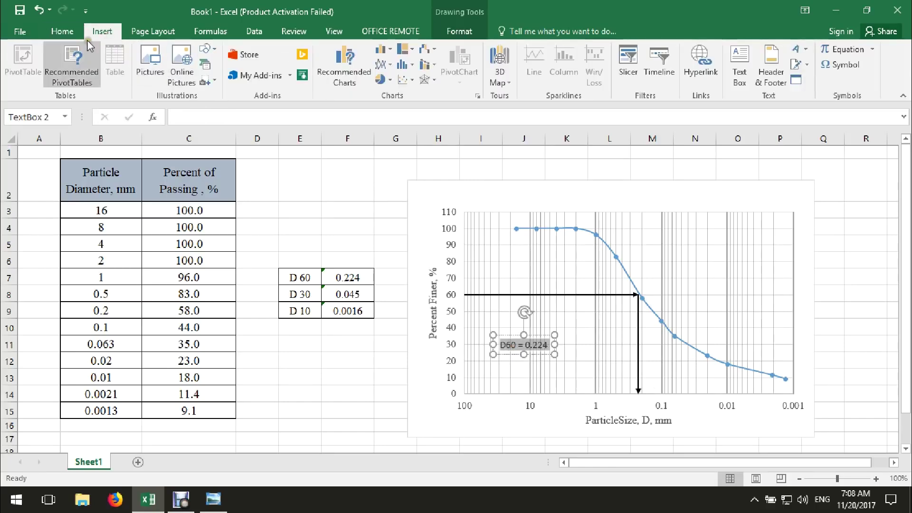
pyautogui.click(54, 32)
pyautogui.click(178, 54)
pyautogui.click(177, 132)
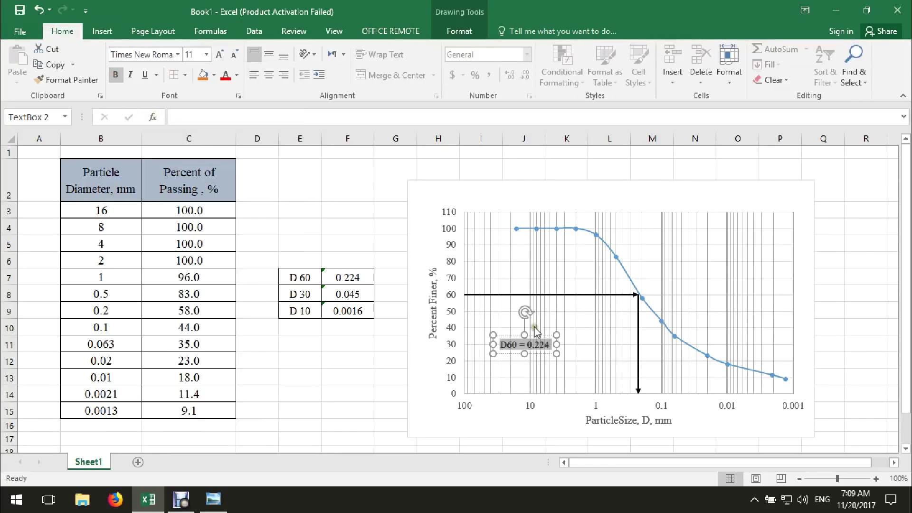
# - Move the D60 text box to the foot of the vertical arrow and rotate its text down
pyautogui.moveTo(501, 336); pyautogui.dragTo(612, 398)
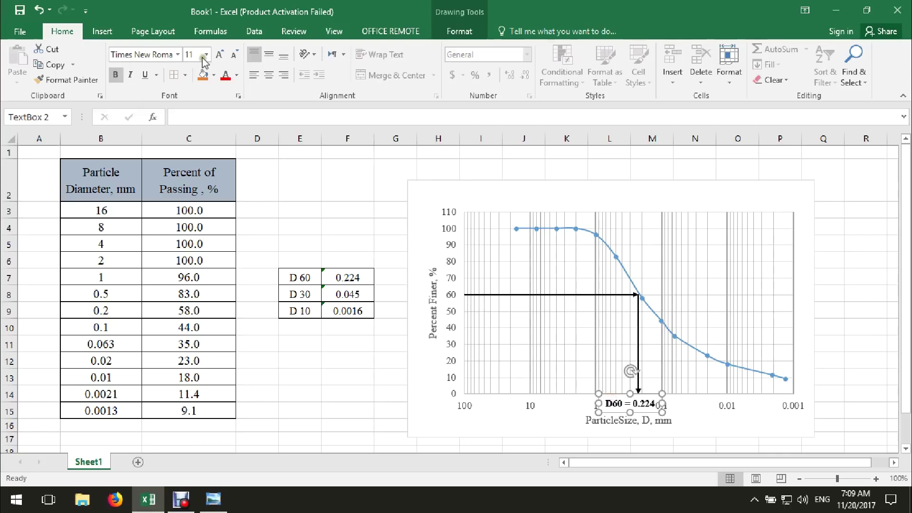
pyautogui.click(310, 55)
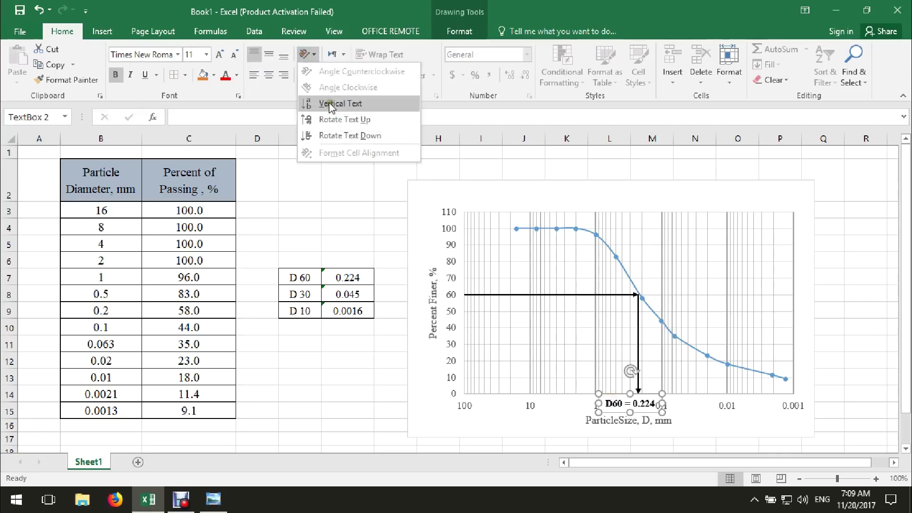
pyautogui.click(317, 137)
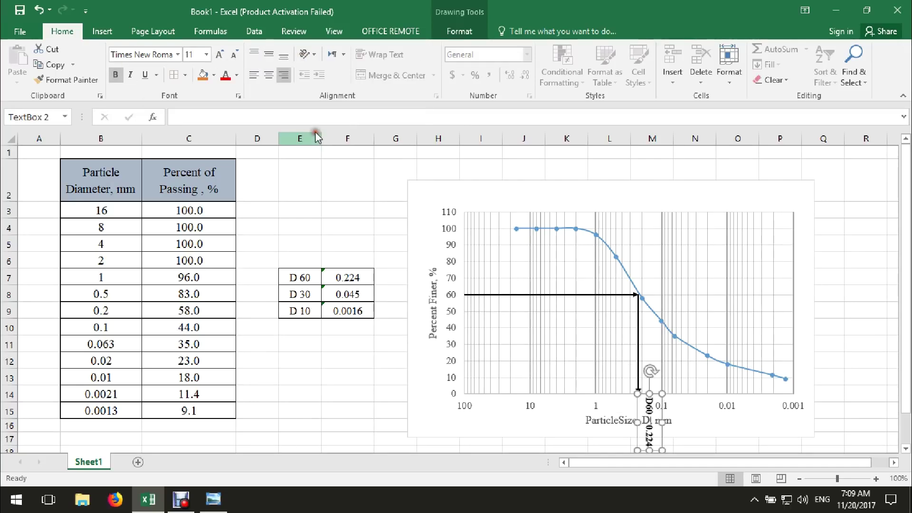
# - Enlarge the chart's height by extending its lower edge to about row 19
pyautogui.scroll(-1, 587, 334)
pyautogui.click(572, 364)
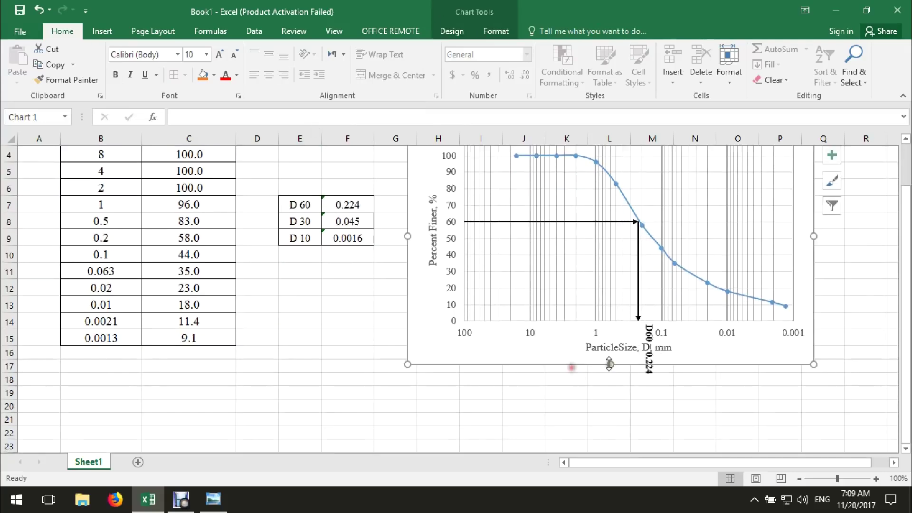
pyautogui.moveTo(611, 364); pyautogui.dragTo(612, 405)
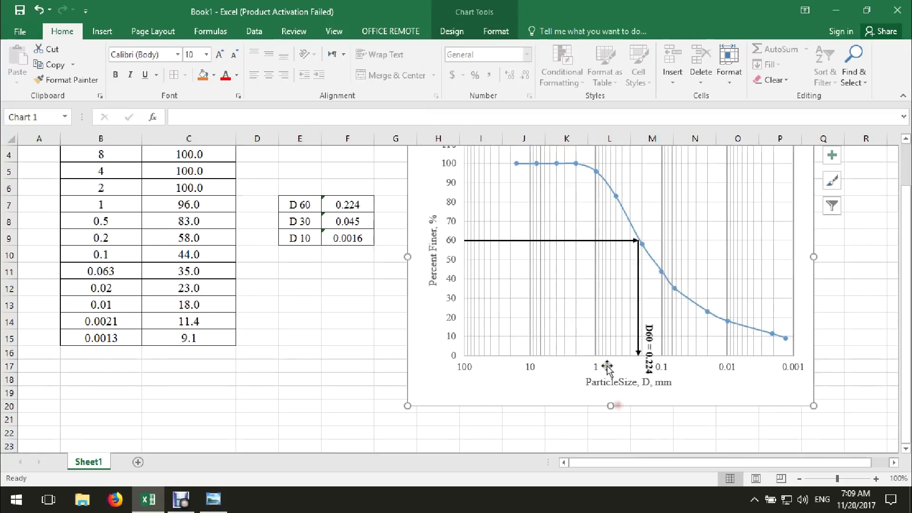
# - Move the horizontal axis title lower in the chart and shorten the plot area, leaving space between the axis and the title
pyautogui.click(620, 366)
pyautogui.click(606, 330)
pyautogui.click(490, 339)
pyautogui.click(788, 285)
pyautogui.moveTo(628, 355)
pyautogui.mouseDown()
pyautogui.moveTo(627, 328)
pyautogui.moveTo(611, 398)
pyautogui.mouseUp()
pyautogui.click(616, 356)
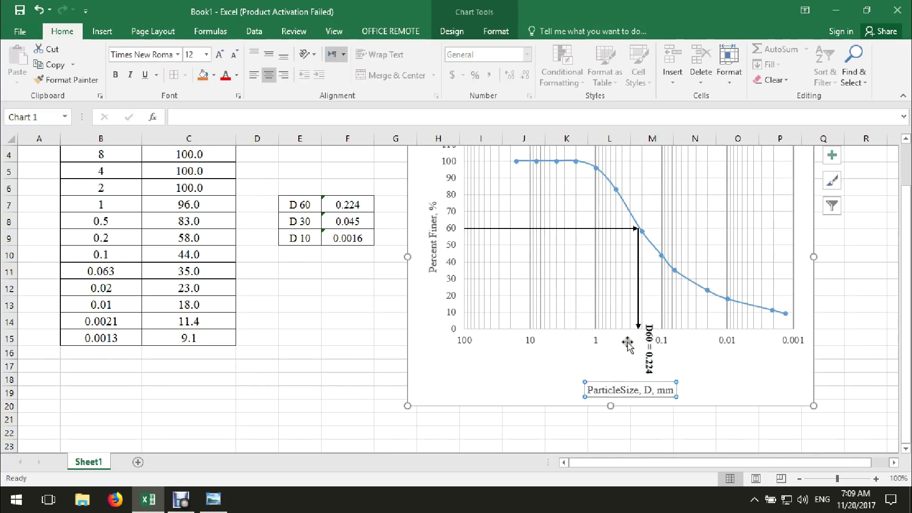
# - Move the "D60 = 0.224" text box to the left side of the vertical arrow's foot
pyautogui.click(640, 333)
pyautogui.moveTo(640, 333); pyautogui.dragTo(617, 323)
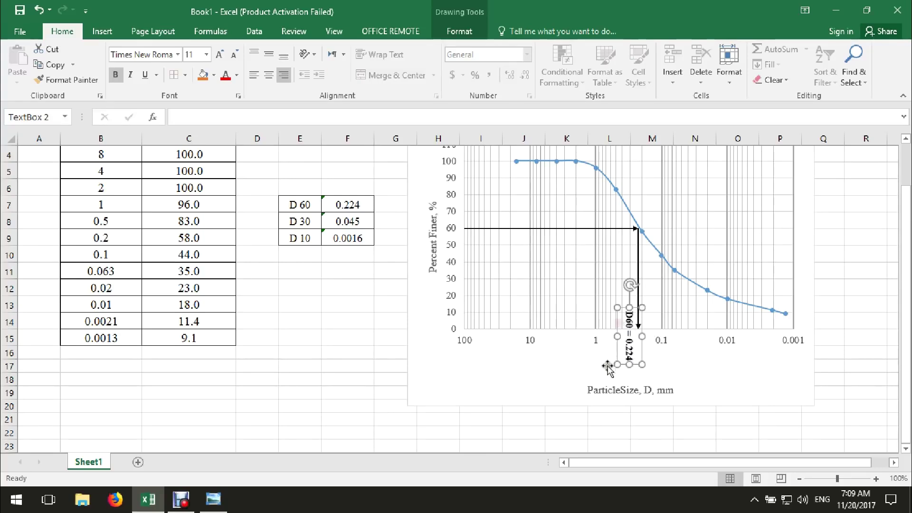
pyautogui.click(570, 393)
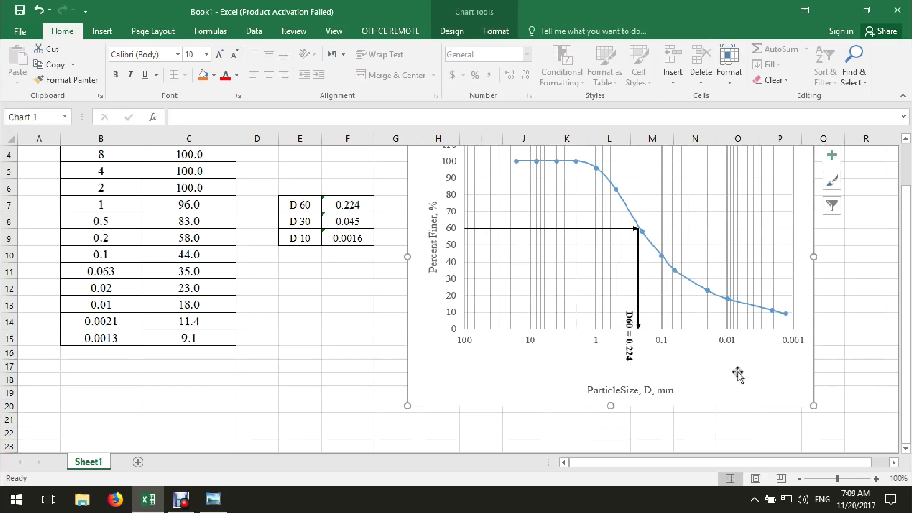
# - Move the chart aside to uncover the D60 helper values and copy H7:I11 to K7
pyautogui.scroll(1, 415, 202)
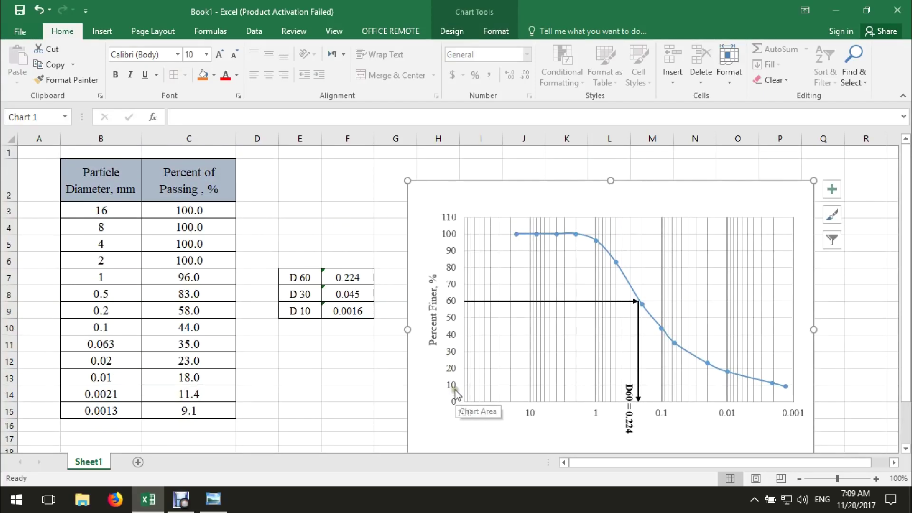
pyautogui.moveTo(437, 186); pyautogui.dragTo(639, 172)
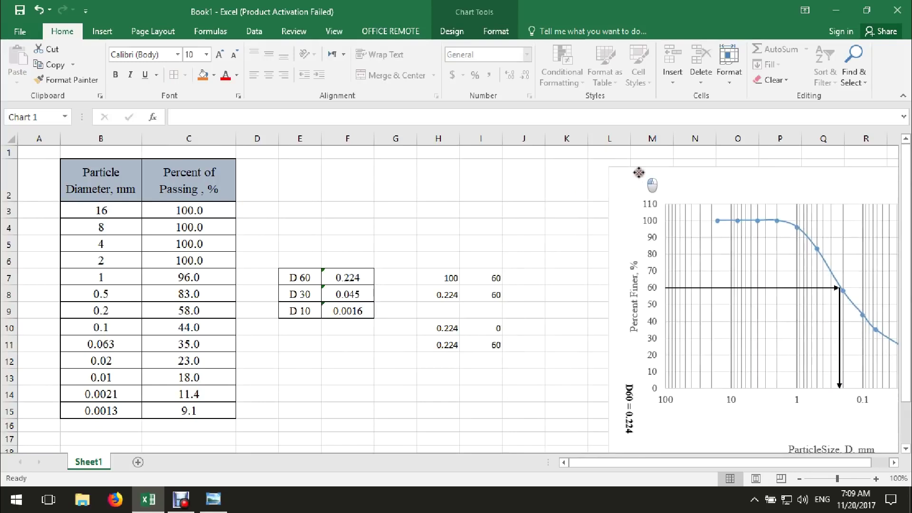
pyautogui.moveTo(447, 278); pyautogui.dragTo(481, 336)
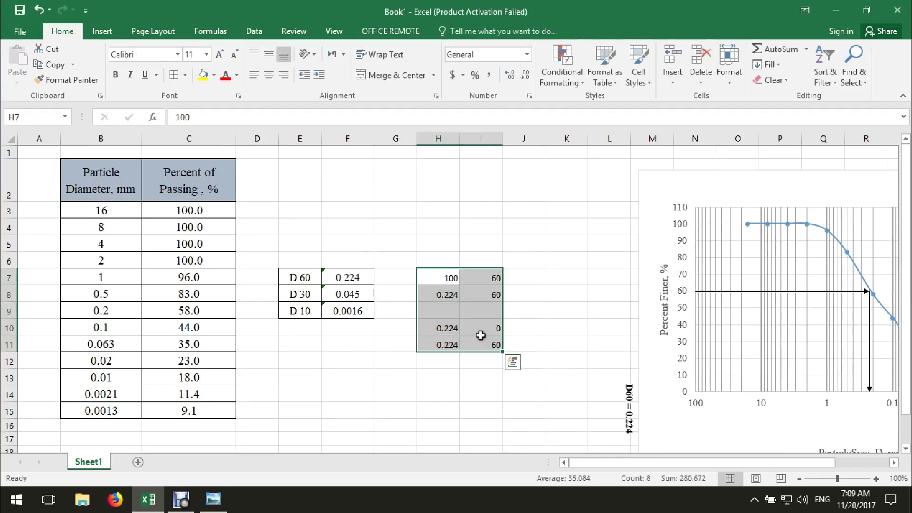
pyautogui.hotkey('ctrl', 'c')
pyautogui.click(551, 273)
pyautogui.hotkey('ctrl', 'v')
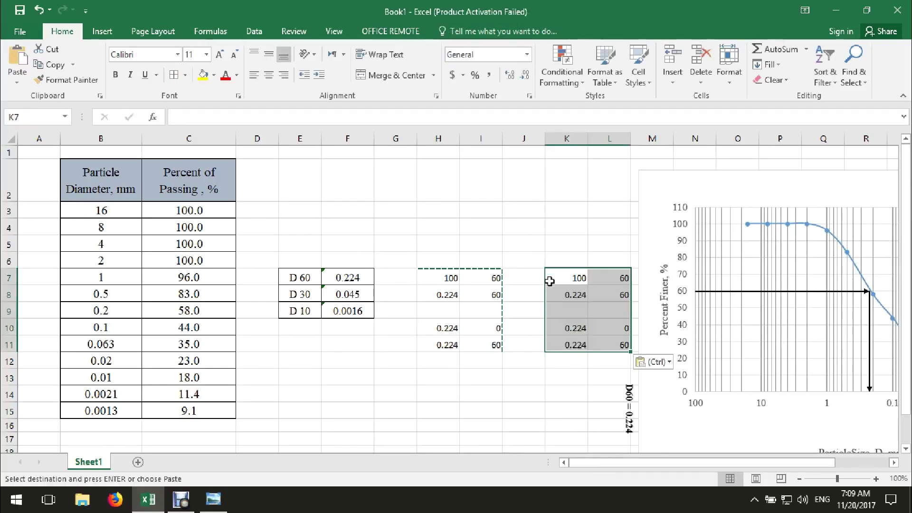
pyautogui.click(539, 399)
pyautogui.click(573, 297)
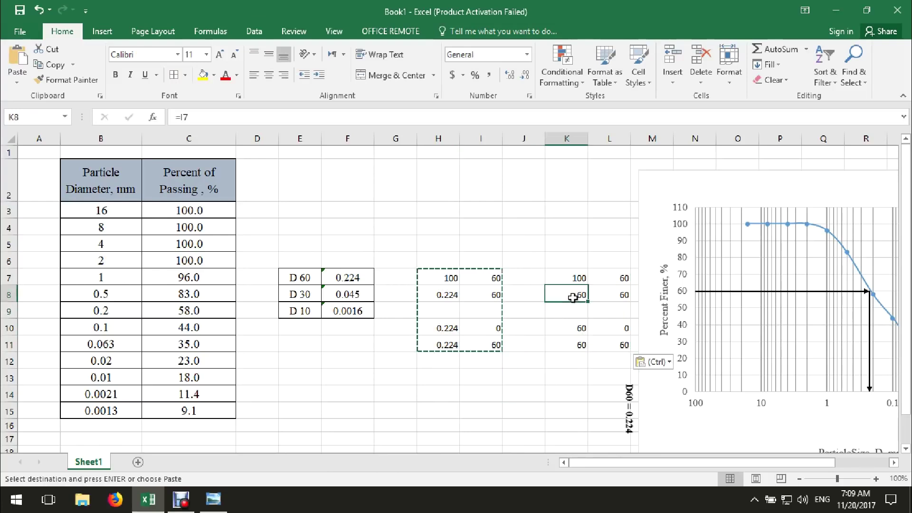
pyautogui.write('30')
pyautogui.click(608, 275)
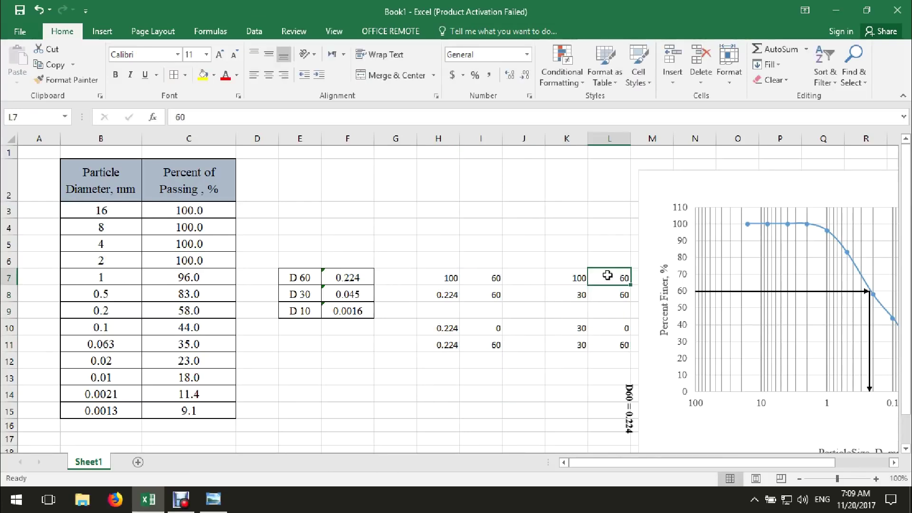
pyautogui.click(40, 11)
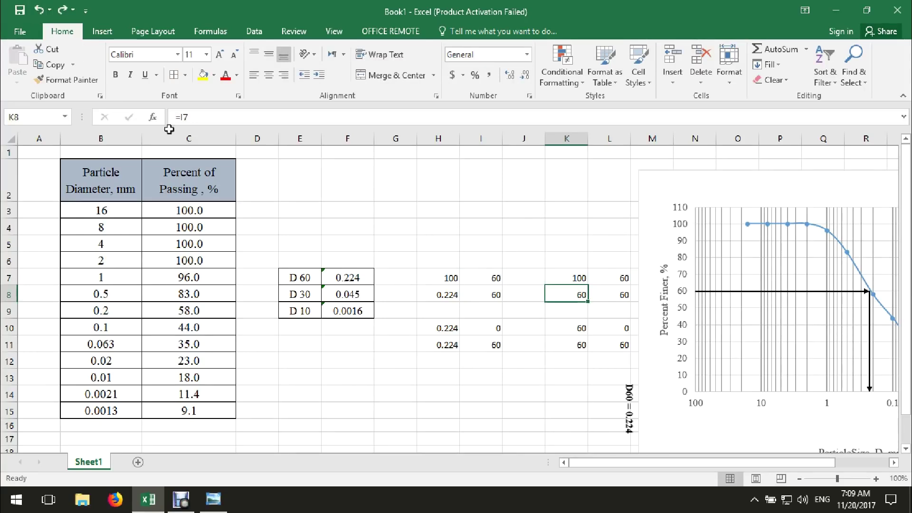
# - Link cell K8 to the D30 result with the formula =F8
pyautogui.write('=')
pyautogui.click(338, 294)
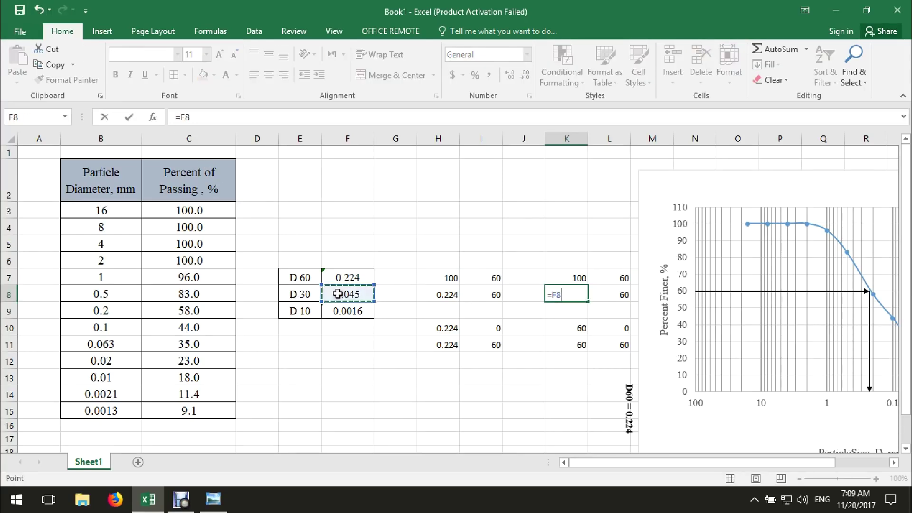
pyautogui.press('Return')
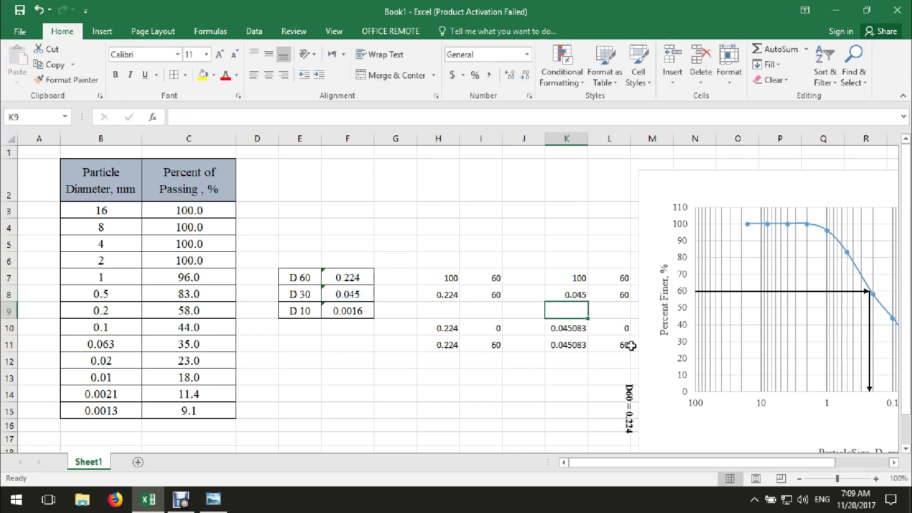
# - Set the percent values in L11, L8 and L7 of the copied helper block to 30
pyautogui.click(610, 345)
pyautogui.write('30')
pyautogui.press('Up')
pyautogui.click(613, 293)
pyautogui.write('30')
pyautogui.click(609, 275)
pyautogui.write('30')
pyautogui.click(549, 360)
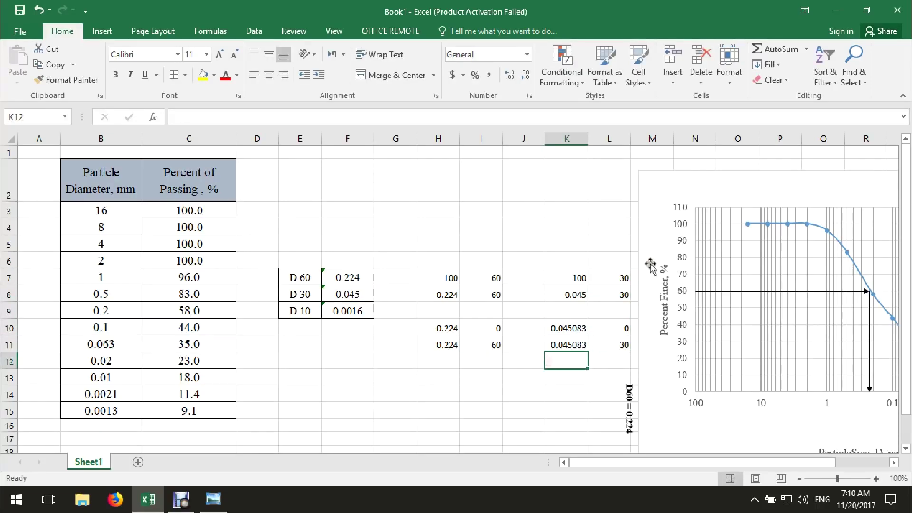
# - Move the chart over the source table so the new helper values in columns K and L stay uncovered
pyautogui.moveTo(696, 190); pyautogui.dragTo(202, 166)
pyautogui.press('Escape')
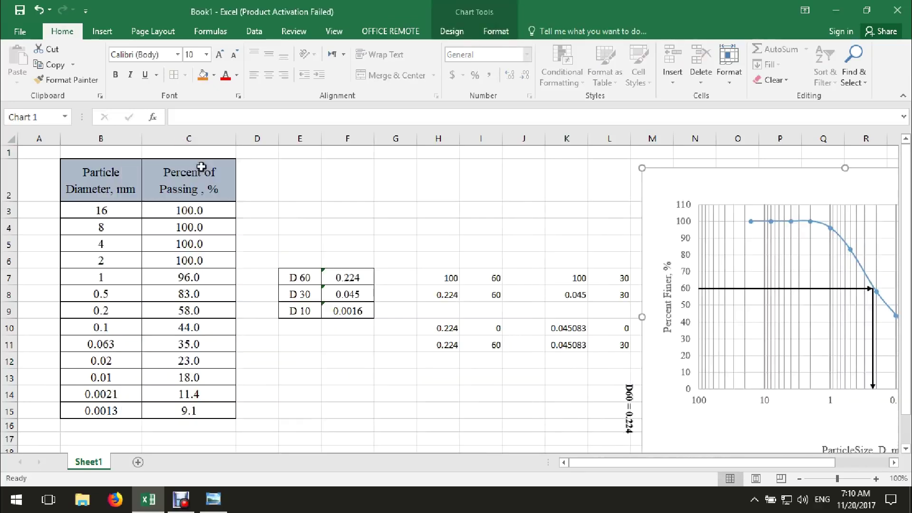
pyautogui.moveTo(680, 178); pyautogui.dragTo(126, 179)
# - Add a chart series named "30 H" with X values K7:K8 and Y values L7:L8
pyautogui.rightClick(207, 255)
pyautogui.click(251, 310)
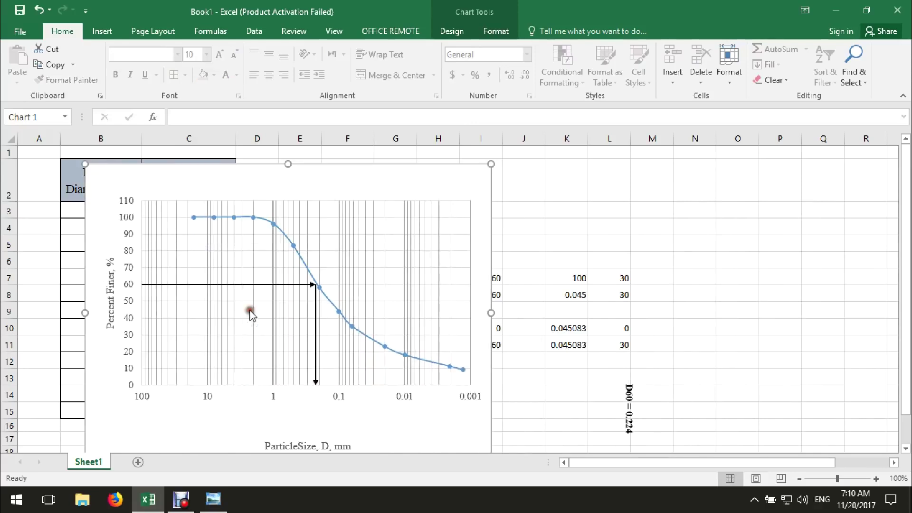
pyautogui.click(429, 266)
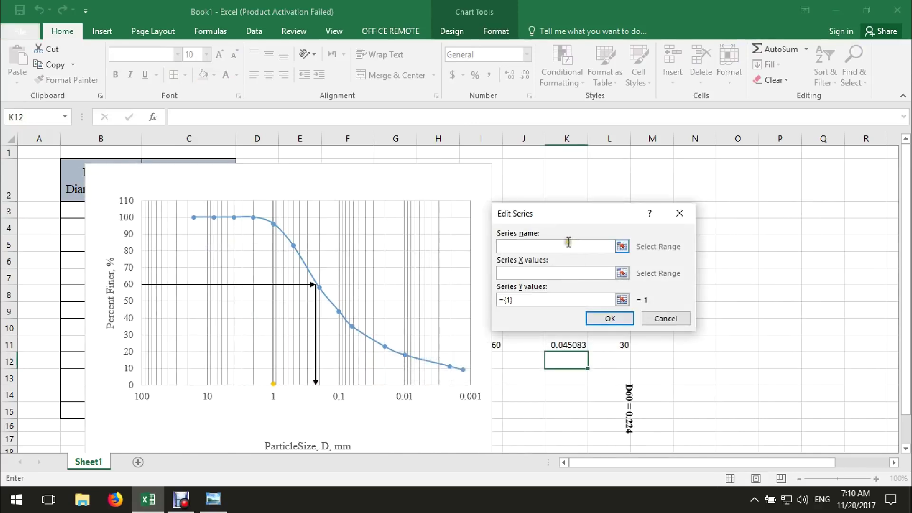
pyautogui.write('30 H')
pyautogui.click(622, 273)
pyautogui.moveTo(569, 278); pyautogui.dragTo(626, 304)
pyautogui.click(622, 299)
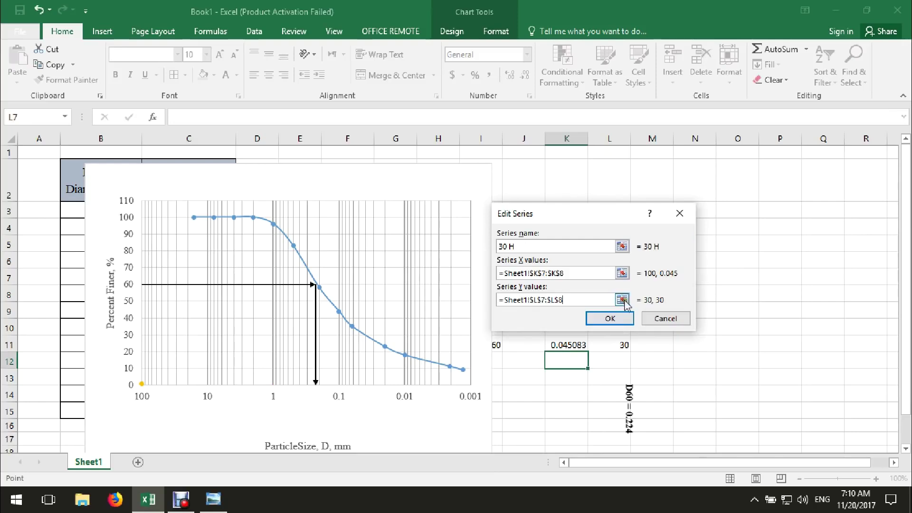
pyautogui.click(610, 319)
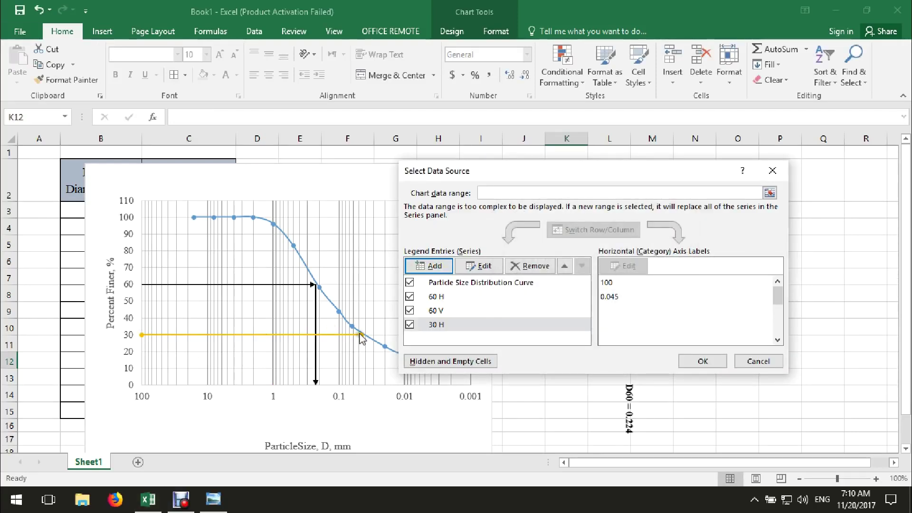
# - Add a chart series named "30 V" with X values K10:K11 and Y values L10:L11, and accept the data source
pyautogui.click(428, 266)
pyautogui.click(561, 246)
pyautogui.write('30 V')
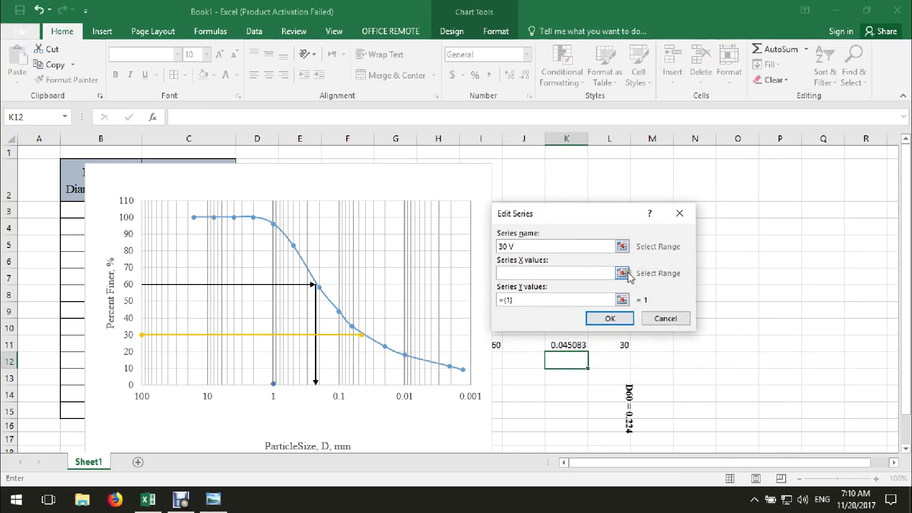
pyautogui.click(621, 273)
pyautogui.moveTo(567, 328); pyautogui.dragTo(572, 345)
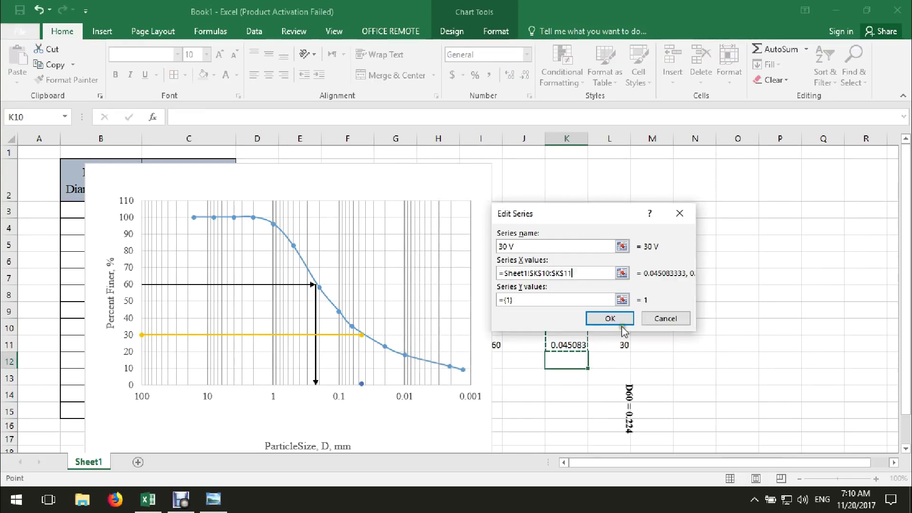
pyautogui.click(624, 295)
pyautogui.moveTo(623, 327); pyautogui.dragTo(620, 345)
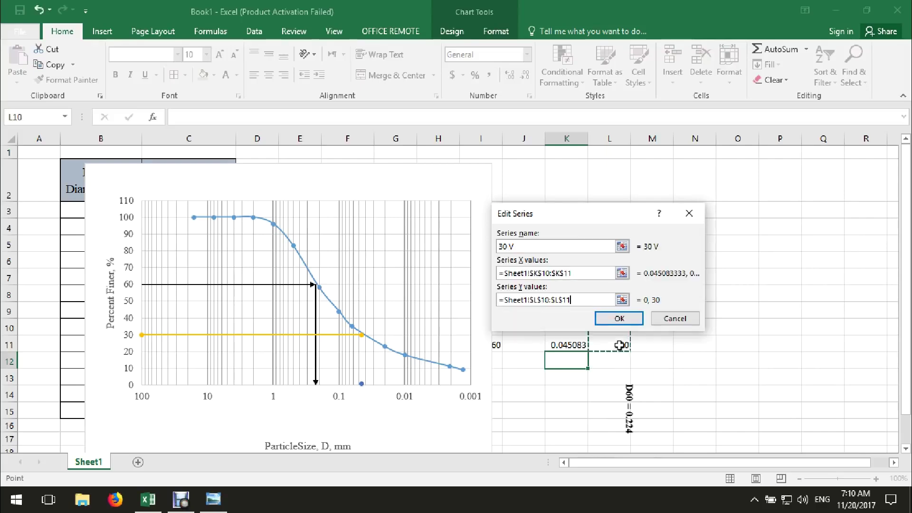
pyautogui.click(610, 321)
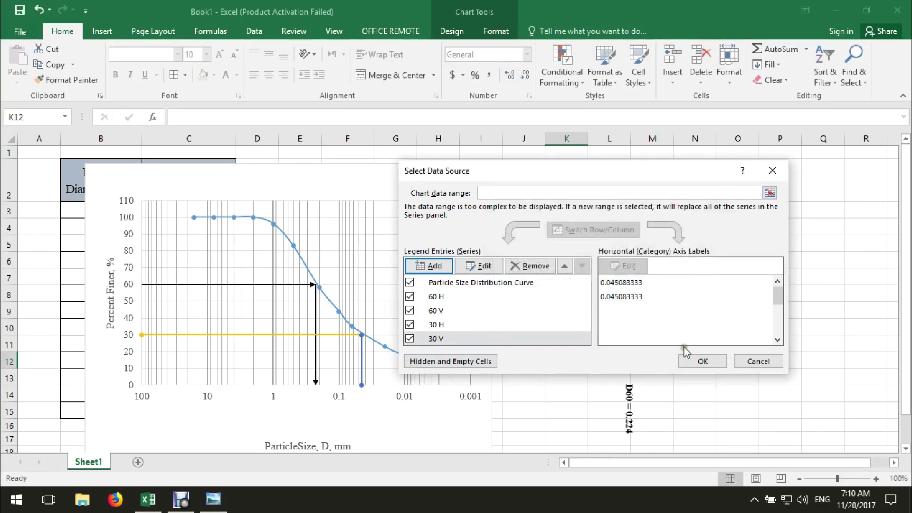
pyautogui.click(693, 359)
# - Move the chart back over the helper values, with the D60 arrow's foot beside its text box
pyautogui.moveTo(242, 181); pyautogui.dragTo(494, 171)
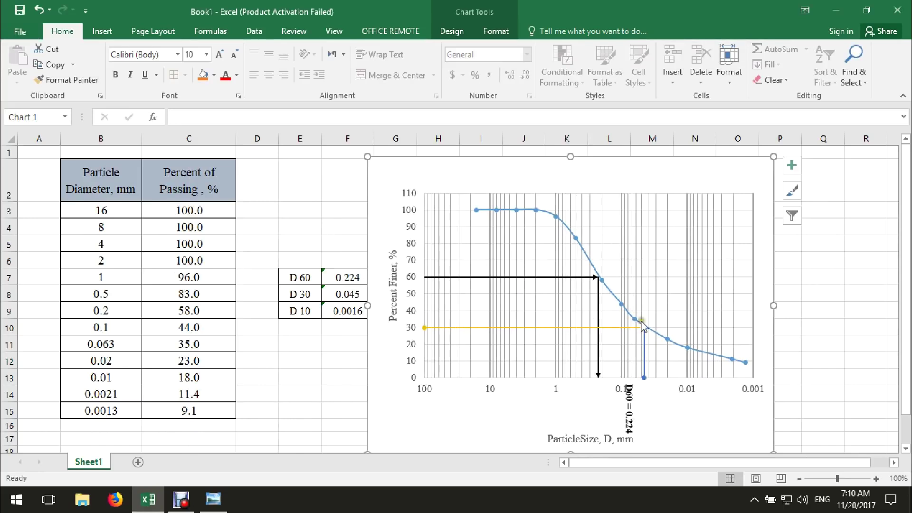
pyautogui.moveTo(425, 331)
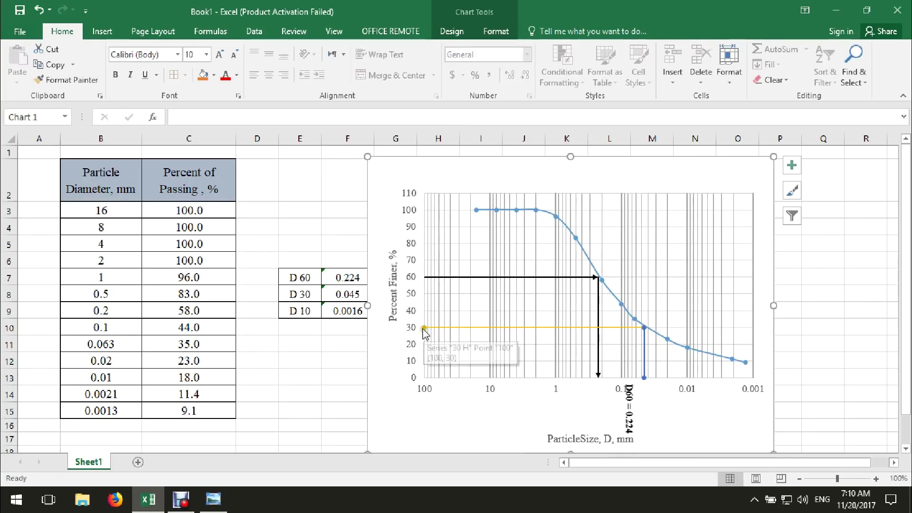
pyautogui.moveTo(425, 332); pyautogui.dragTo(620, 336)
pyautogui.click(619, 336)
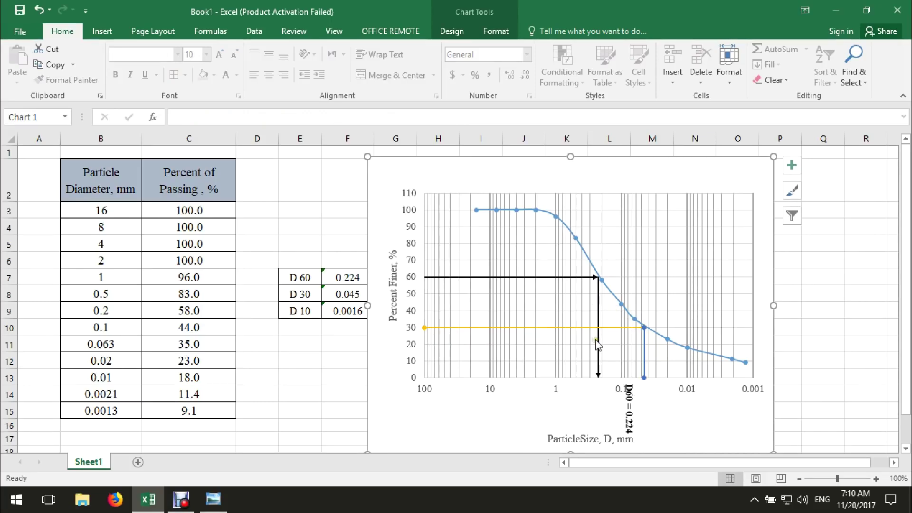
pyautogui.moveTo(453, 187)
pyautogui.mouseDown()
pyautogui.moveTo(526, 184)
pyautogui.moveTo(515, 191)
pyautogui.moveTo(483, 179)
pyautogui.moveTo(489, 186)
pyautogui.mouseUp()
pyautogui.click(628, 414)
pyautogui.click(312, 410)
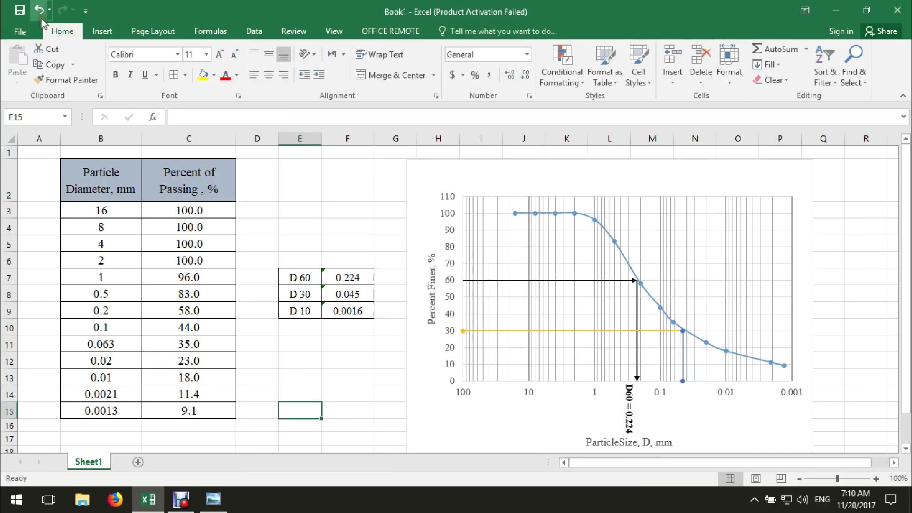
pyautogui.click(390, 224)
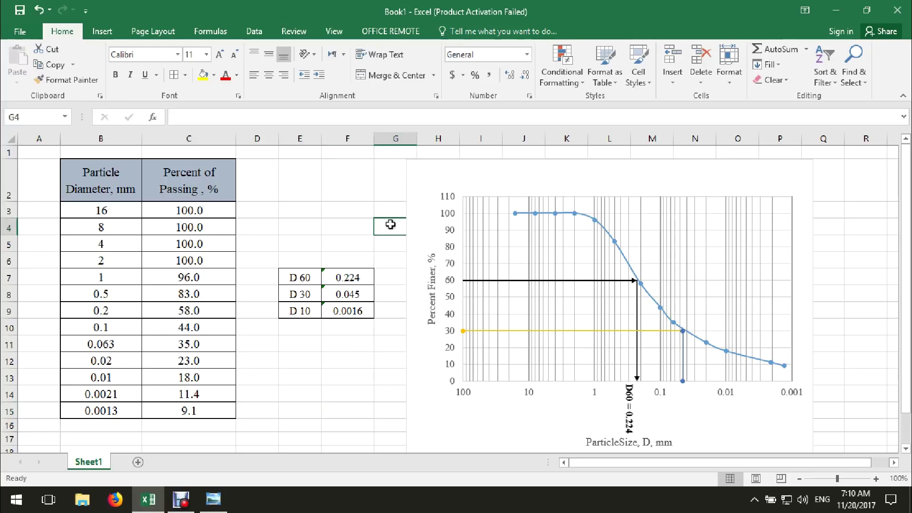